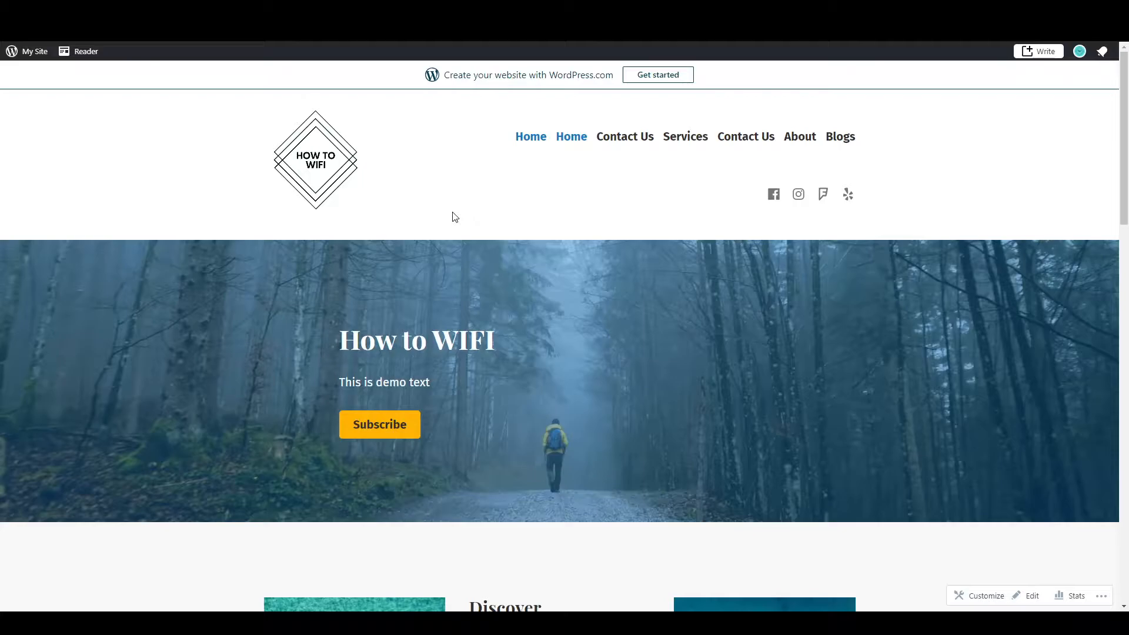
Look through the sample website's home page from its header down to the footer
{"action": "scroll", "coordinate": [456, 217], "scroll_direction": "down", "scroll_amount": 8}
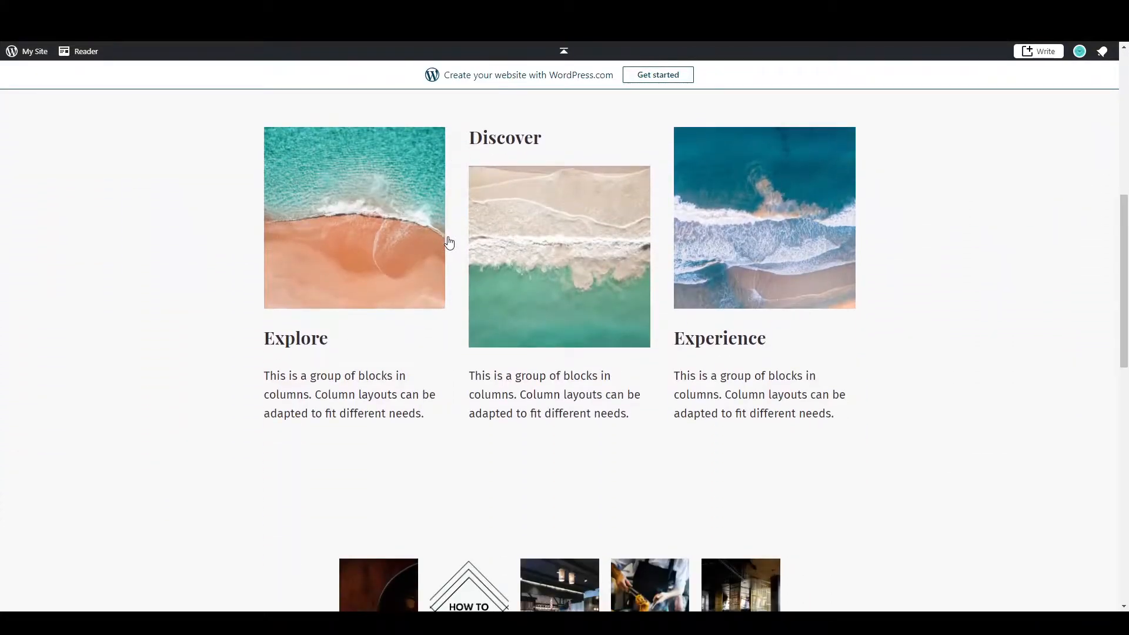
{"action": "scroll", "coordinate": [448, 242], "scroll_direction": "down", "scroll_amount": 3}
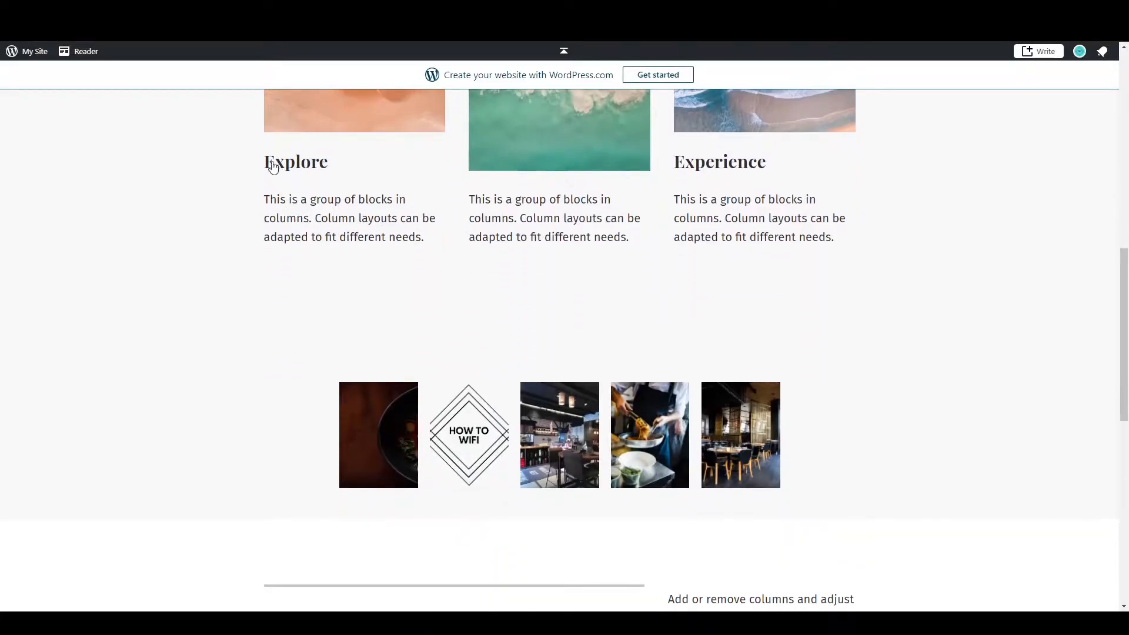
{"action": "scroll", "coordinate": [272, 168], "scroll_direction": "down", "scroll_amount": 8}
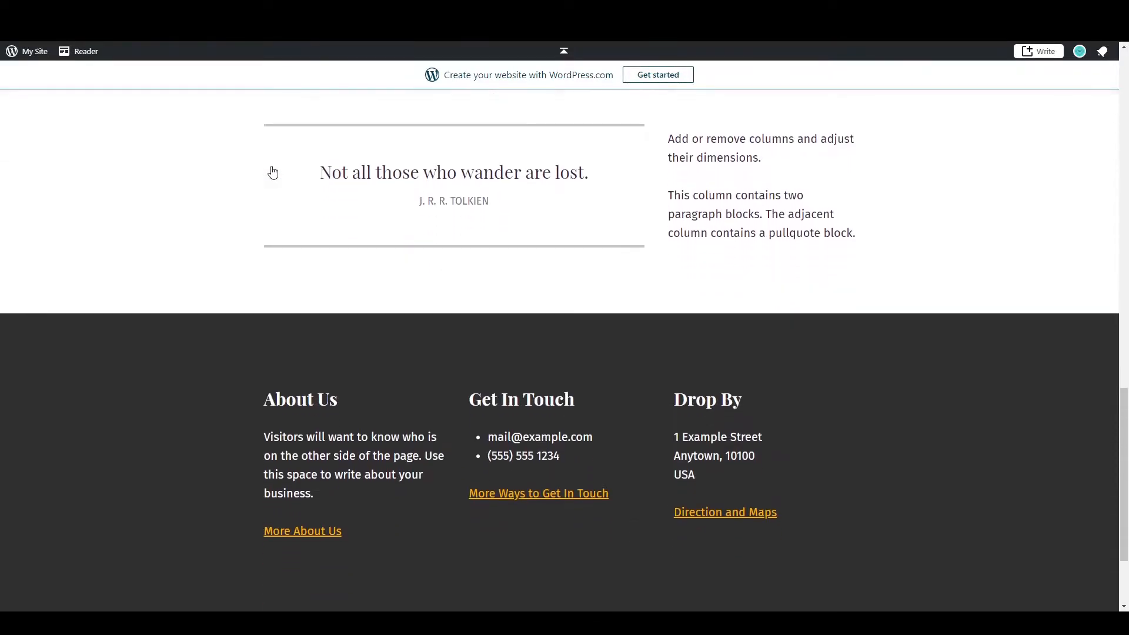
{"action": "scroll", "coordinate": [273, 174], "scroll_direction": "up", "scroll_amount": 20}
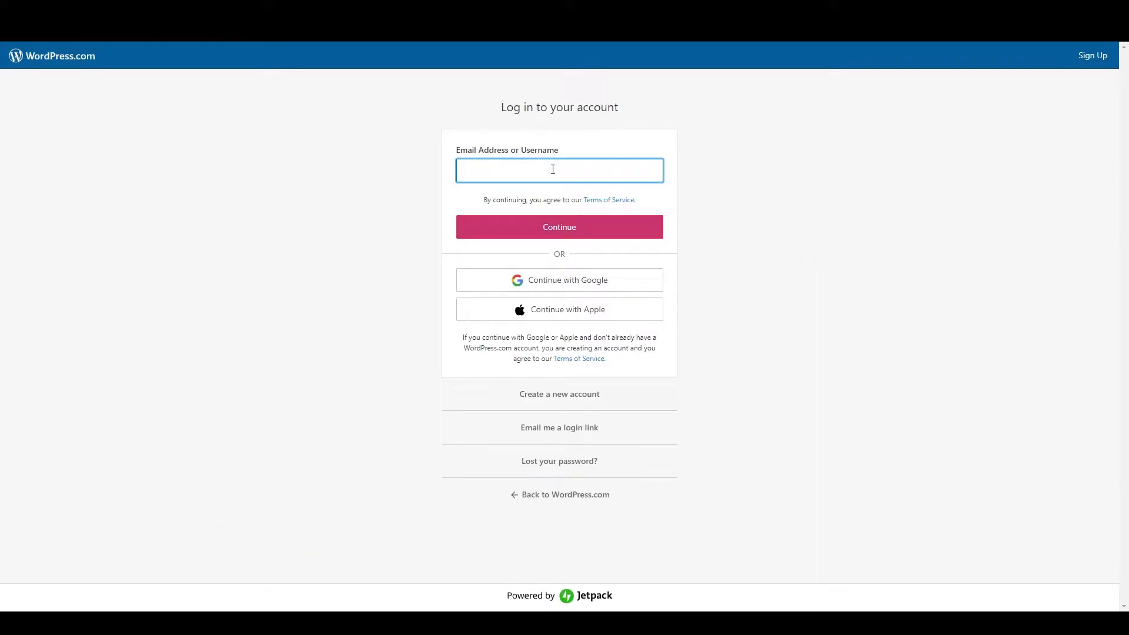
Log in to WordPress.com with a Google account and start creating a new site
{"action": "left_click", "coordinate": [564, 285]}
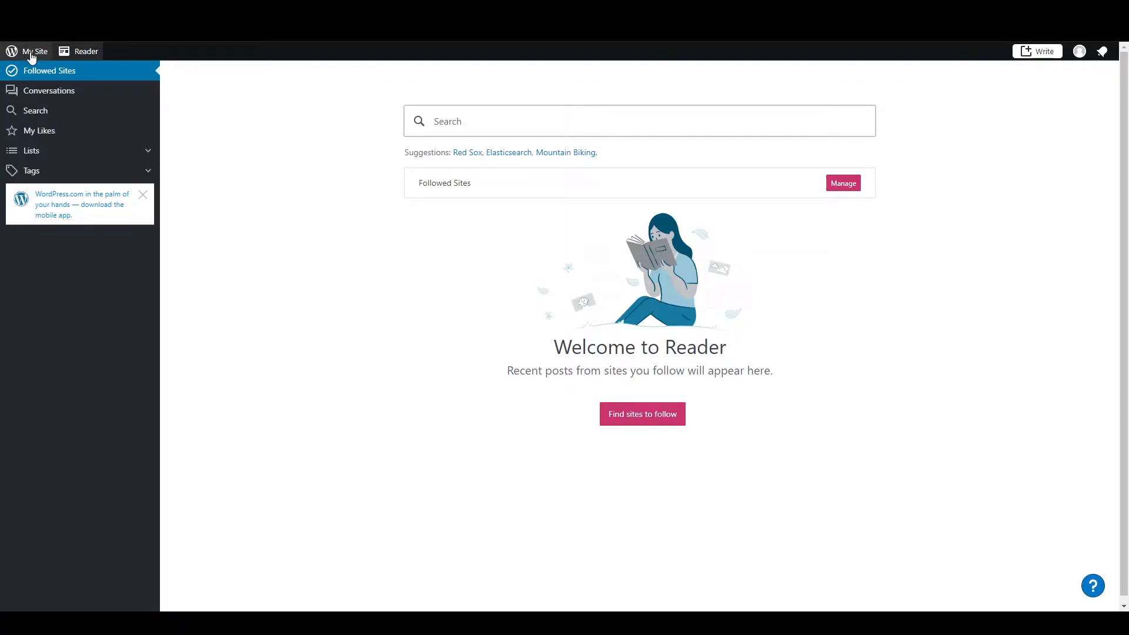
{"action": "left_click", "coordinate": [32, 55]}
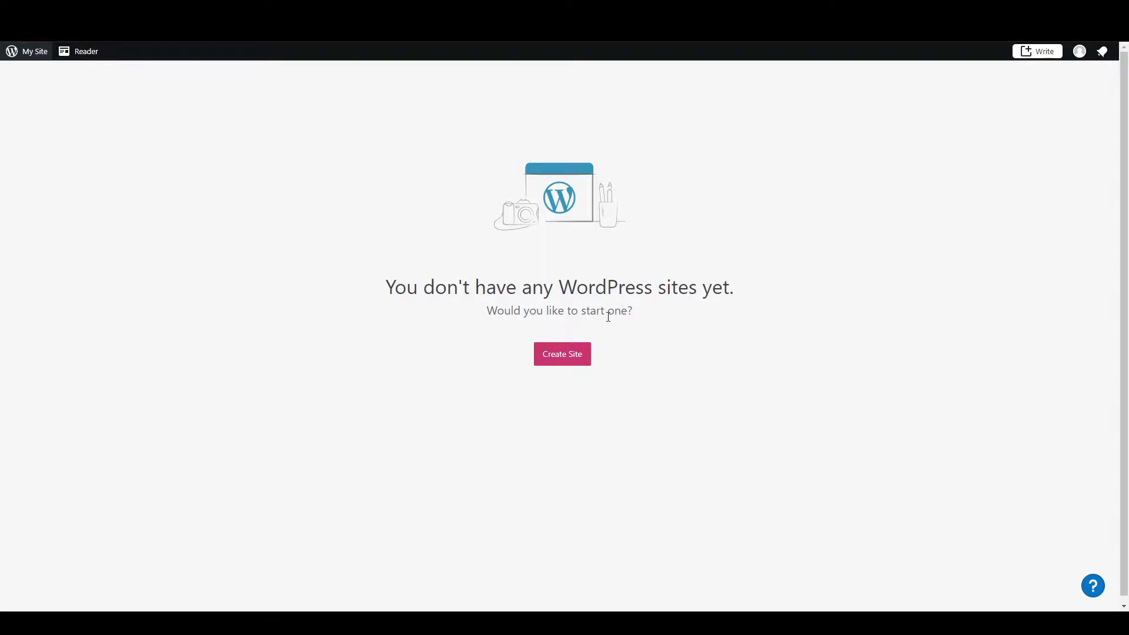
{"action": "left_click", "coordinate": [565, 361]}
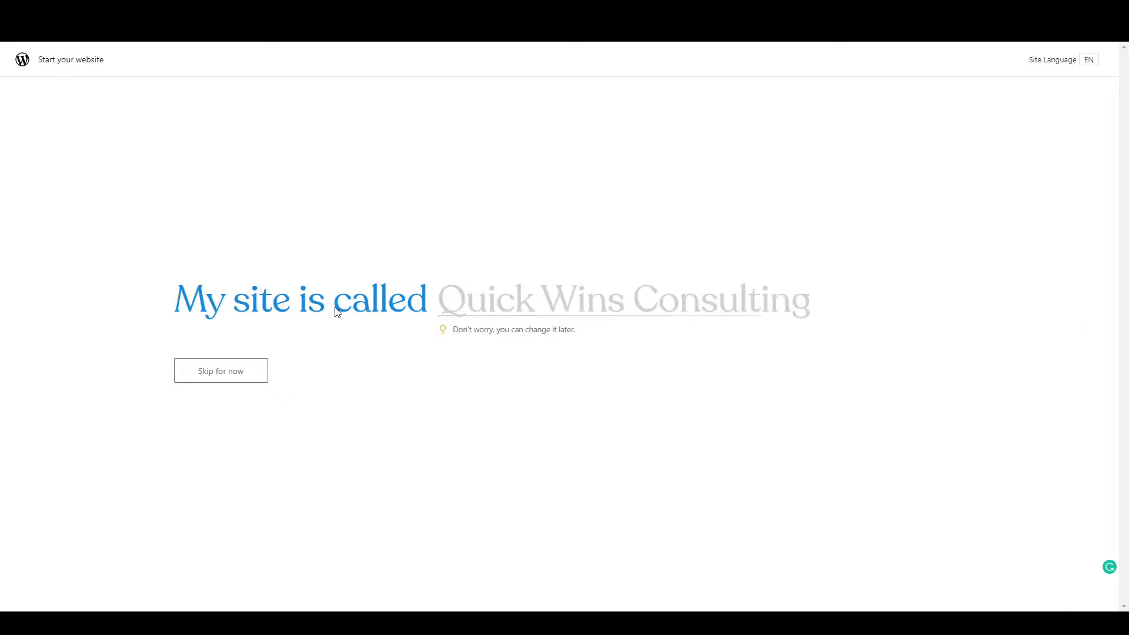
Name the site "How to WIFI" and choose the free howtowifi250104929.wordpress.com domain
{"action": "type", "text": "How to W"}
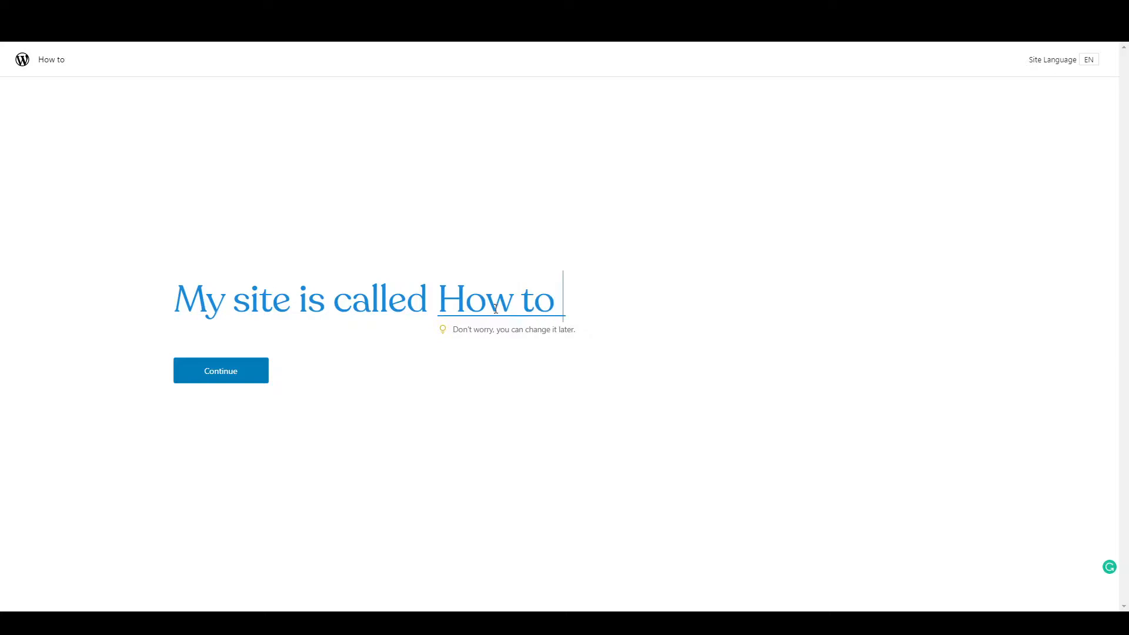
{"action": "type", "text": "Ifi"}
{"action": "key", "text": "BackSpace"}
{"action": "key", "text": "BackSpace"}
{"action": "type", "text": "FI"}
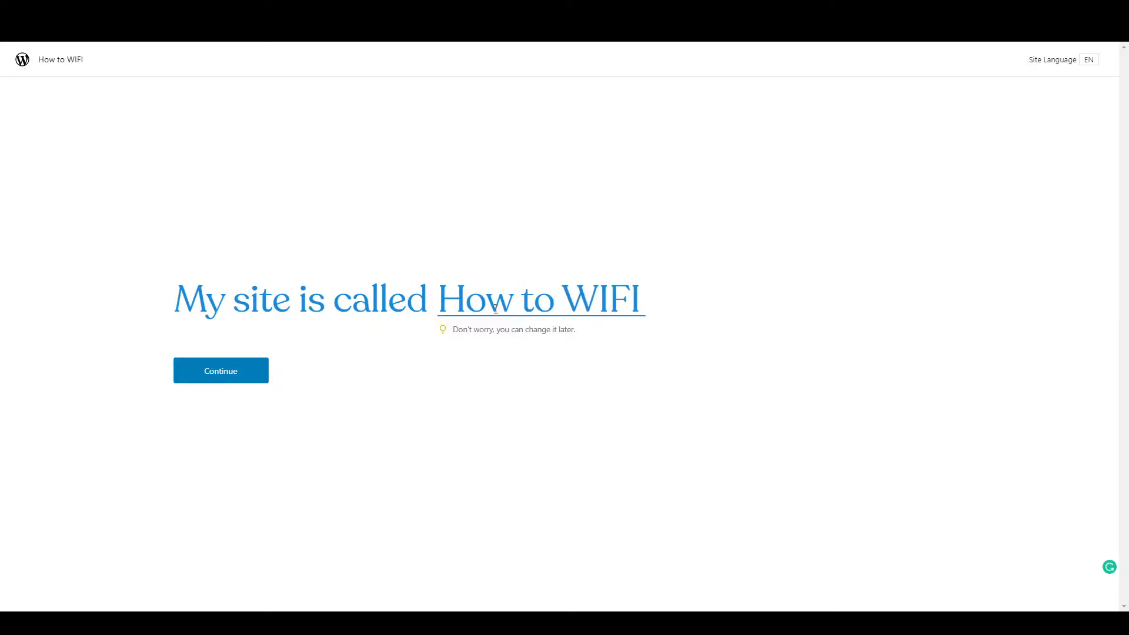
{"action": "left_click", "coordinate": [221, 380]}
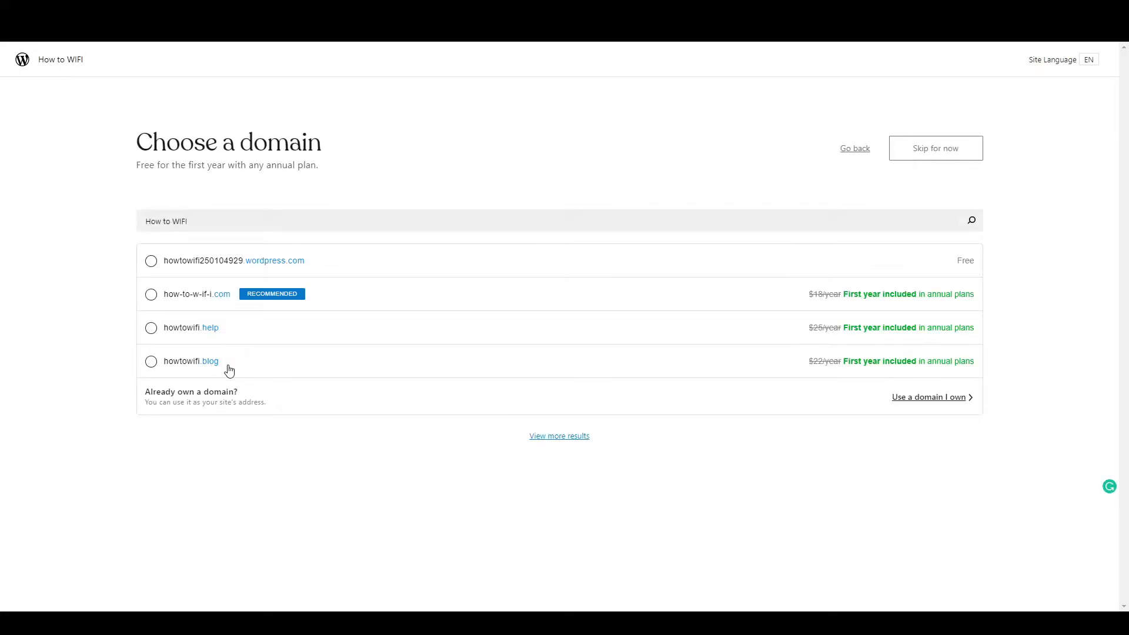
{"action": "left_click", "coordinate": [153, 263]}
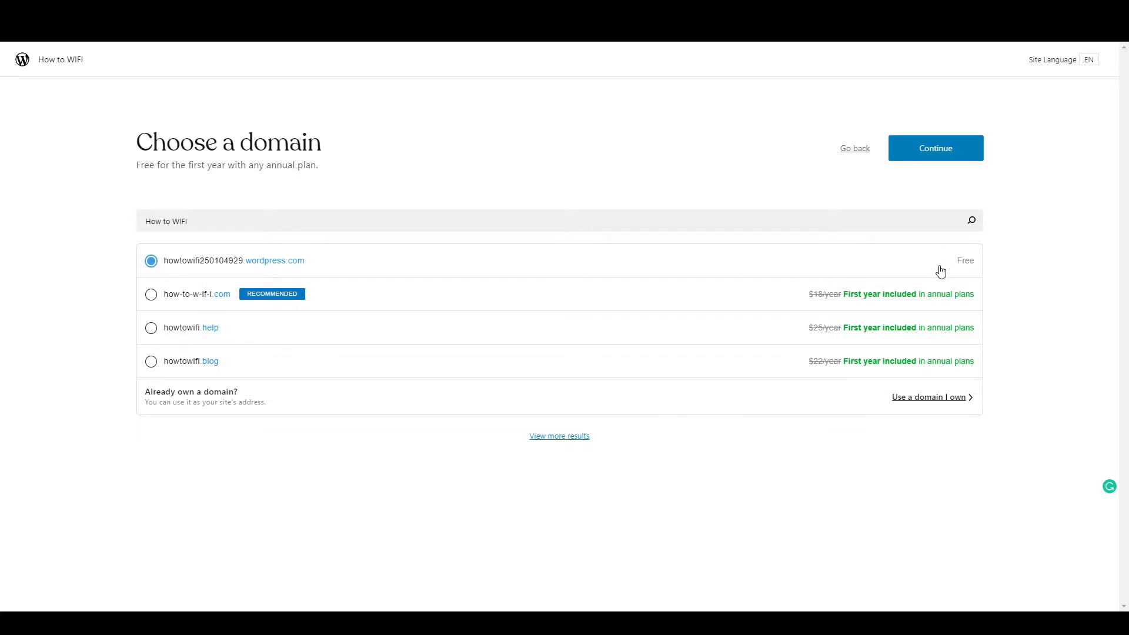
{"action": "left_click", "coordinate": [915, 158]}
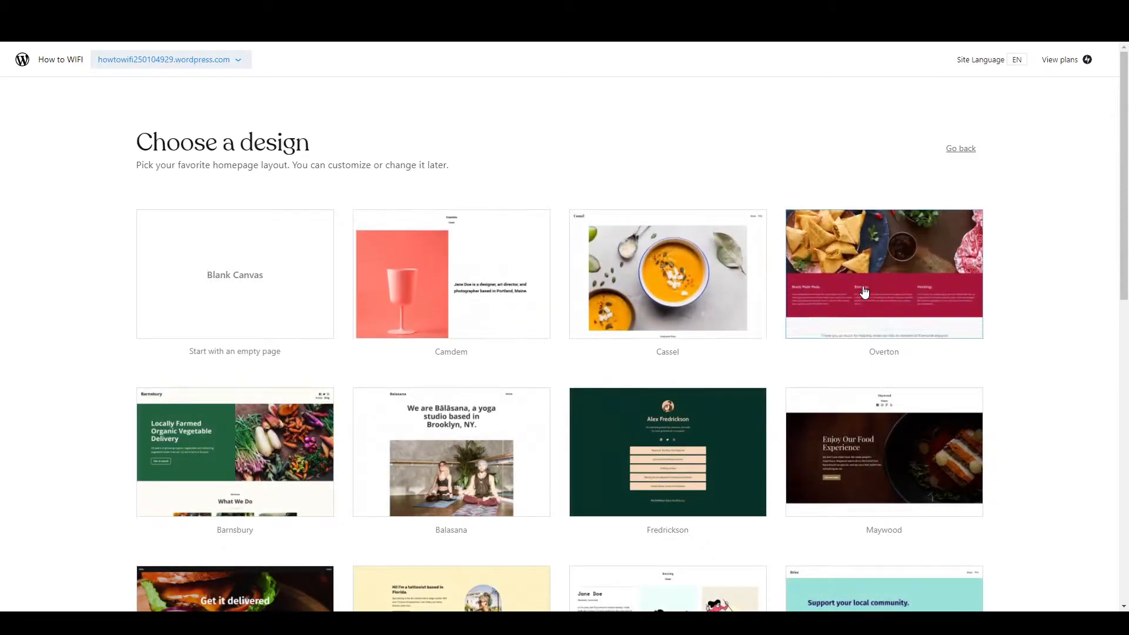
Browse the homepage designs and choose the Maywood layout
{"action": "scroll", "coordinate": [831, 302], "scroll_direction": "down", "scroll_amount": 2}
{"action": "scroll", "coordinate": [828, 305], "scroll_direction": "down", "scroll_amount": 1}
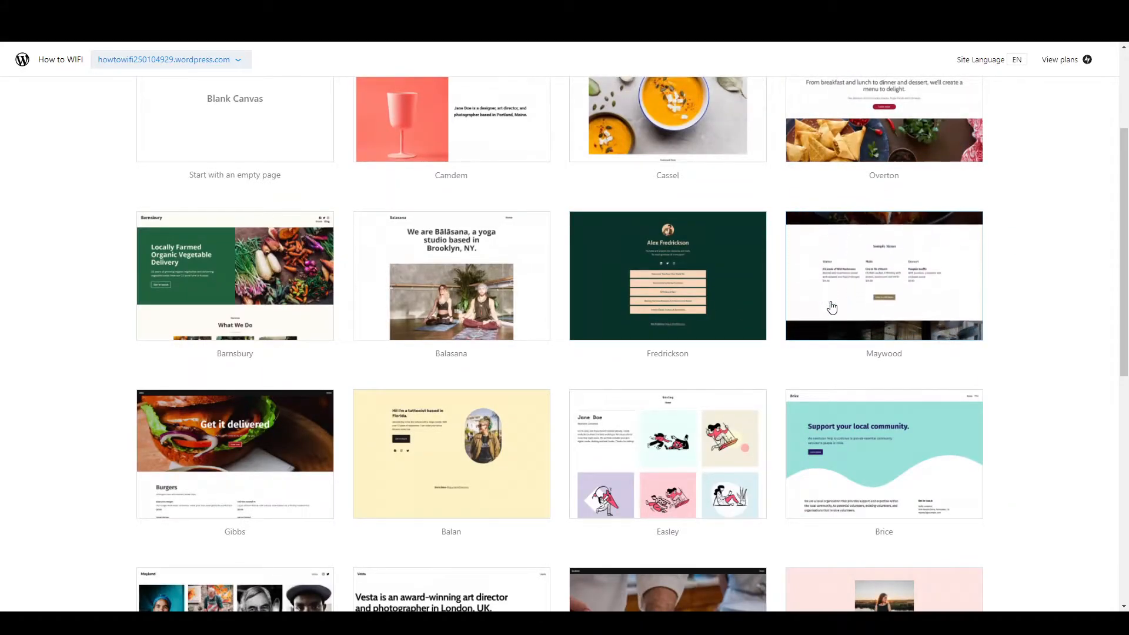
{"action": "scroll", "coordinate": [832, 307], "scroll_direction": "down", "scroll_amount": 4}
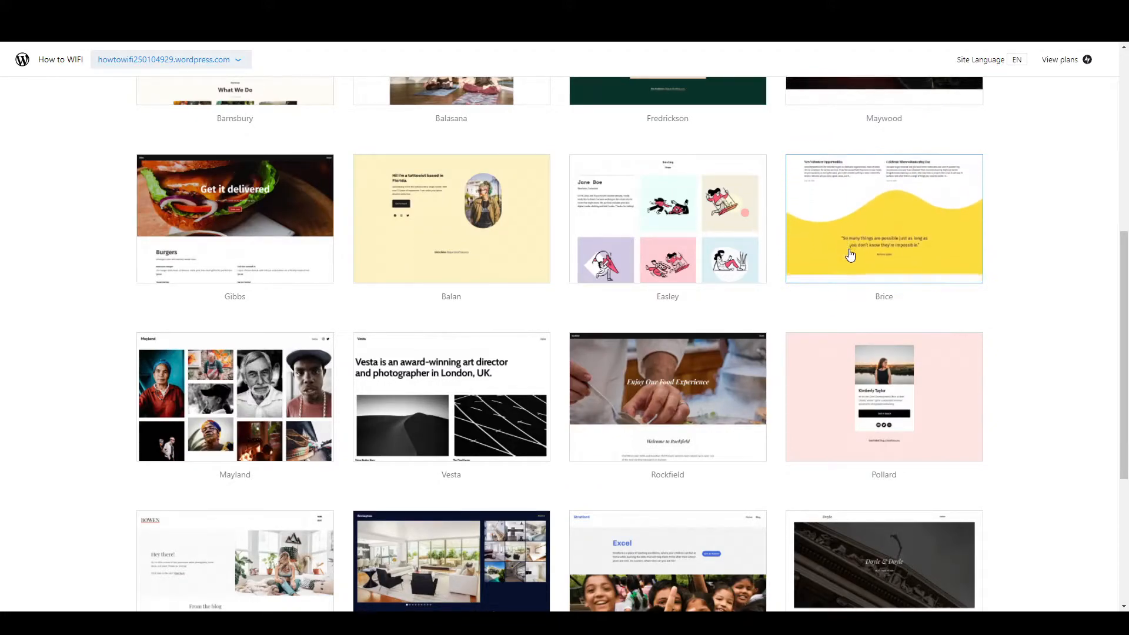
{"action": "scroll", "coordinate": [697, 316], "scroll_direction": "up", "scroll_amount": 2}
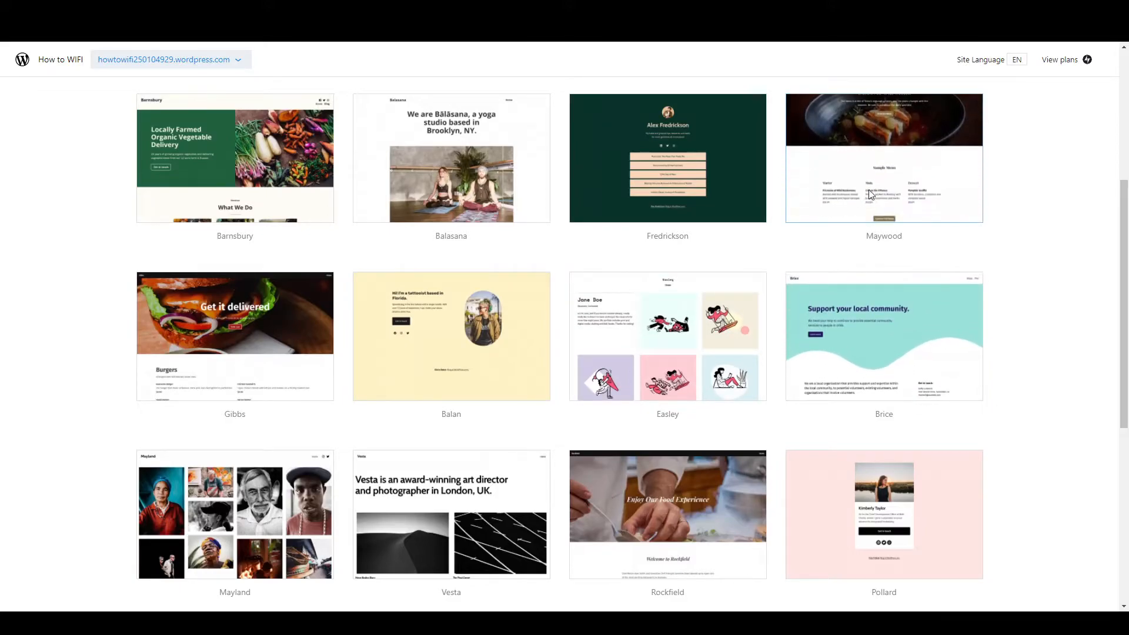
{"action": "left_click", "coordinate": [871, 196]}
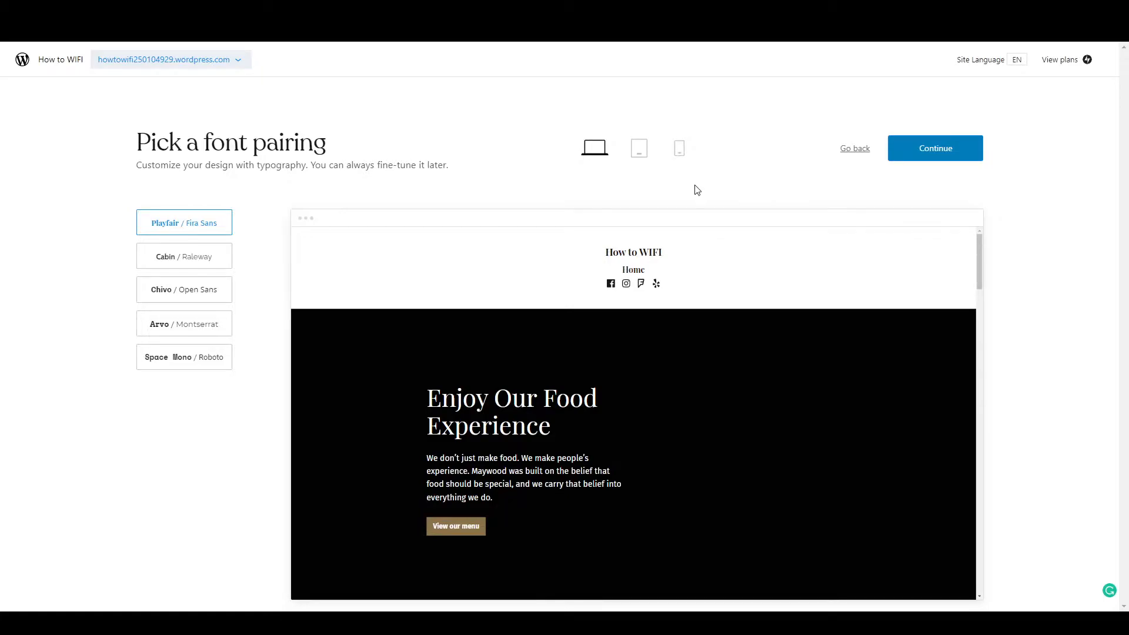
Preview the design in desktop, tablet and phone views, and accept the Playfair / Fira Sans font pairing
{"action": "scroll", "coordinate": [685, 279], "scroll_direction": "down", "scroll_amount": 6}
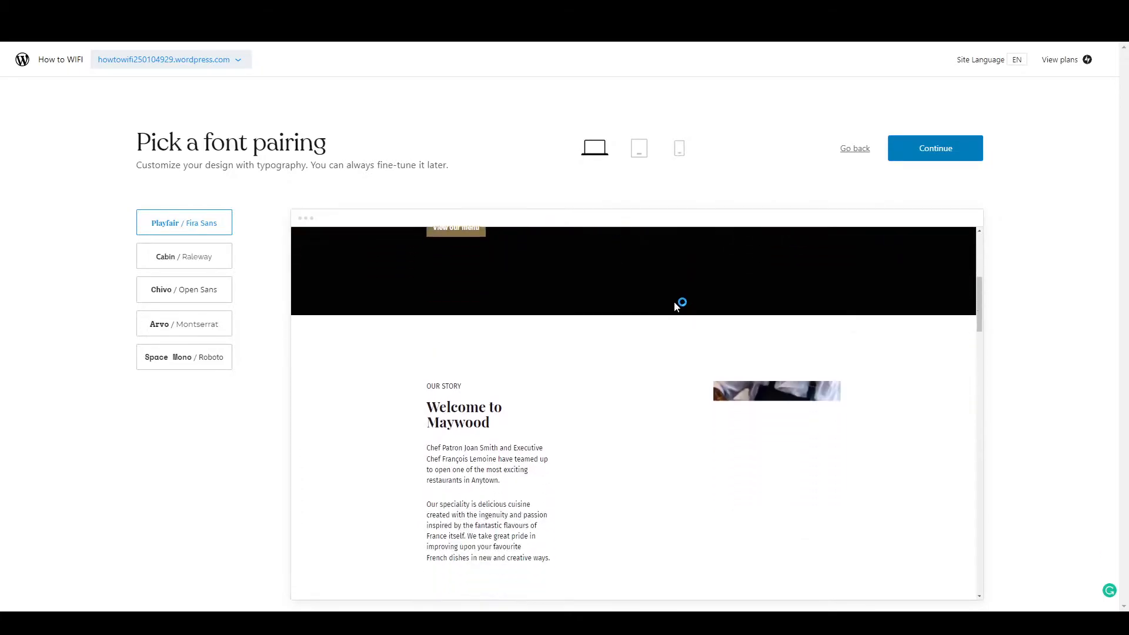
{"action": "scroll", "coordinate": [673, 311], "scroll_direction": "down", "scroll_amount": 10}
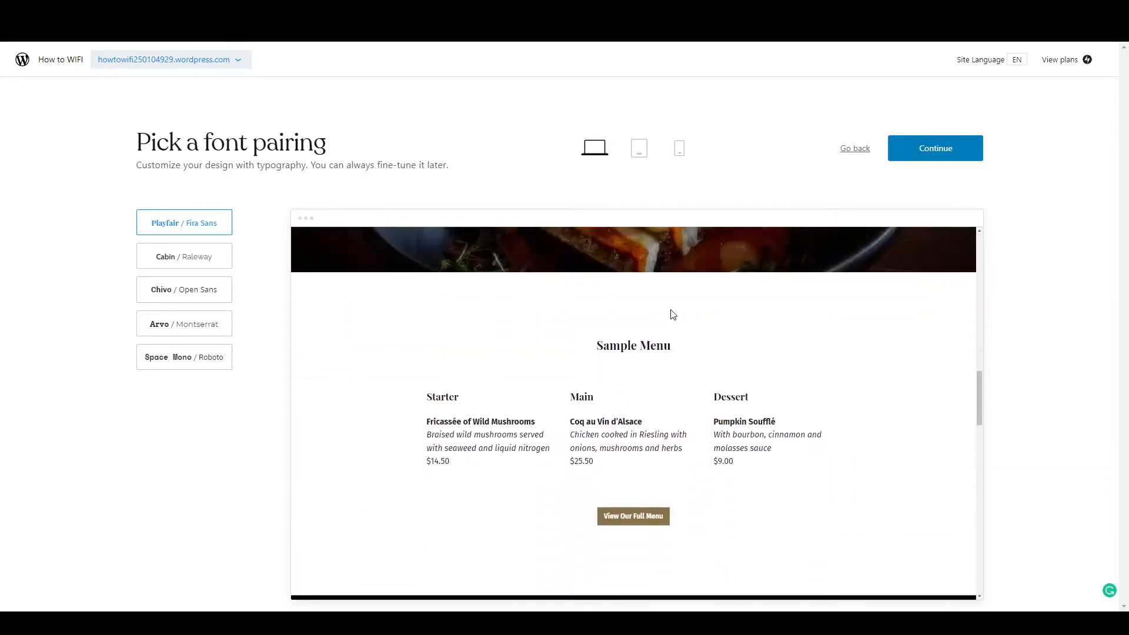
{"action": "scroll", "coordinate": [671, 309], "scroll_direction": "down", "scroll_amount": 2}
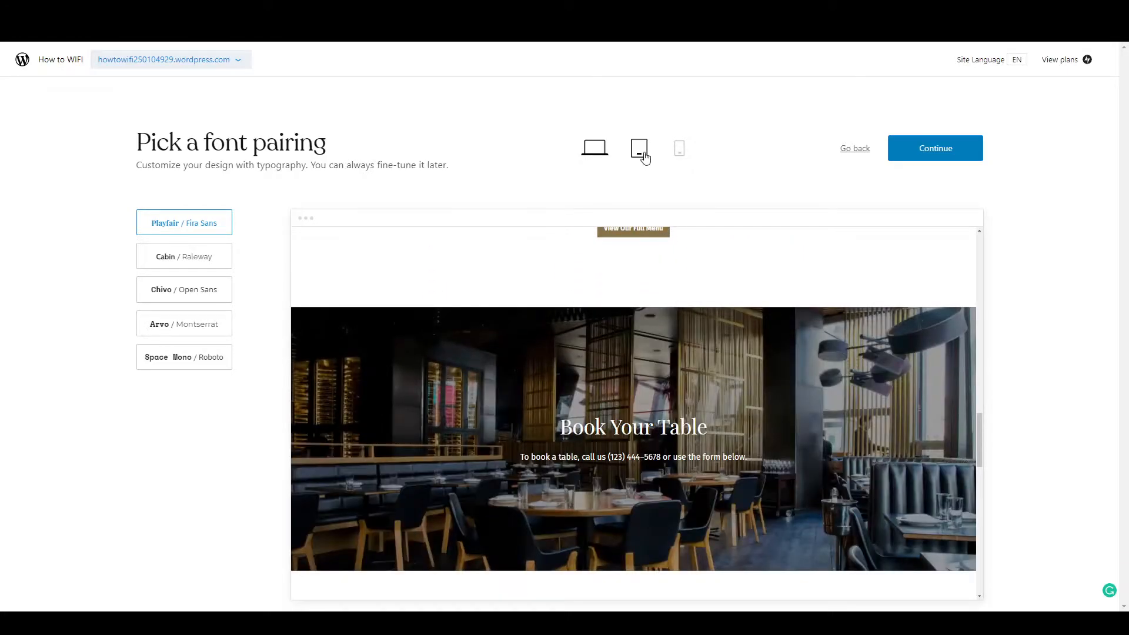
{"action": "left_click", "coordinate": [643, 155]}
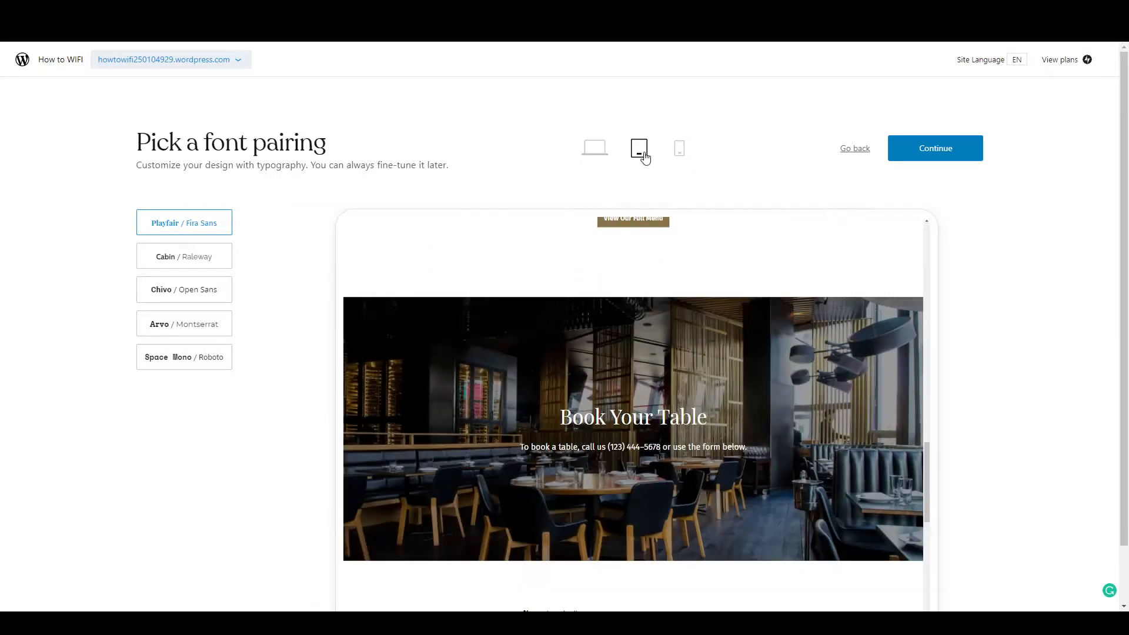
{"action": "left_click", "coordinate": [680, 149]}
{"action": "scroll", "coordinate": [647, 309], "scroll_direction": "down", "scroll_amount": 5}
{"action": "scroll", "coordinate": [645, 318], "scroll_direction": "down", "scroll_amount": 3}
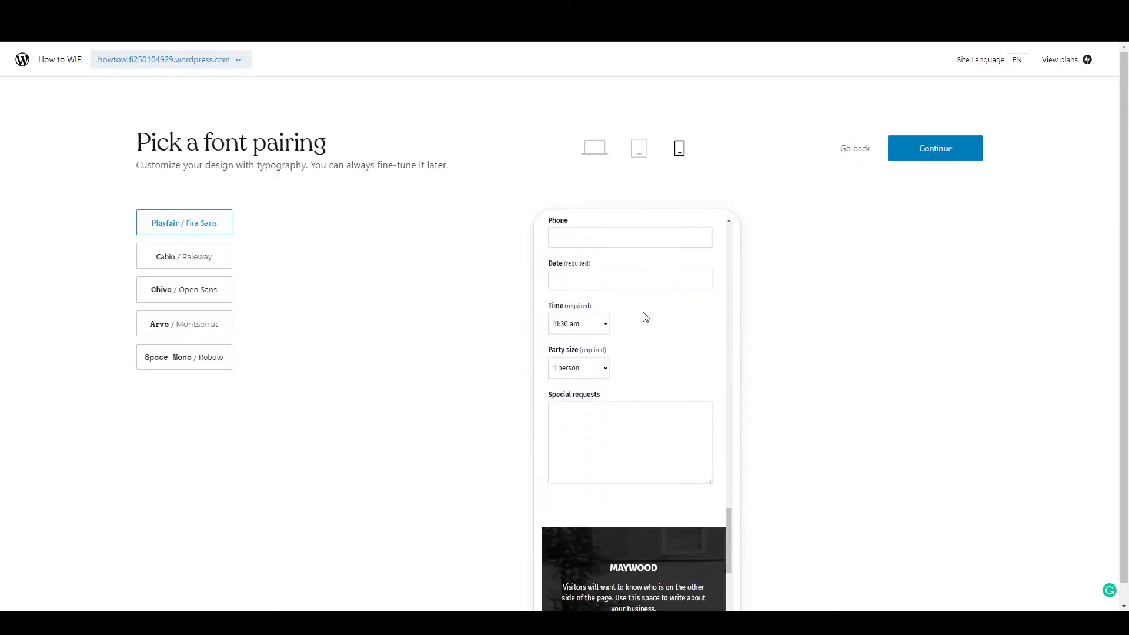
{"action": "scroll", "coordinate": [644, 312], "scroll_direction": "up", "scroll_amount": 10}
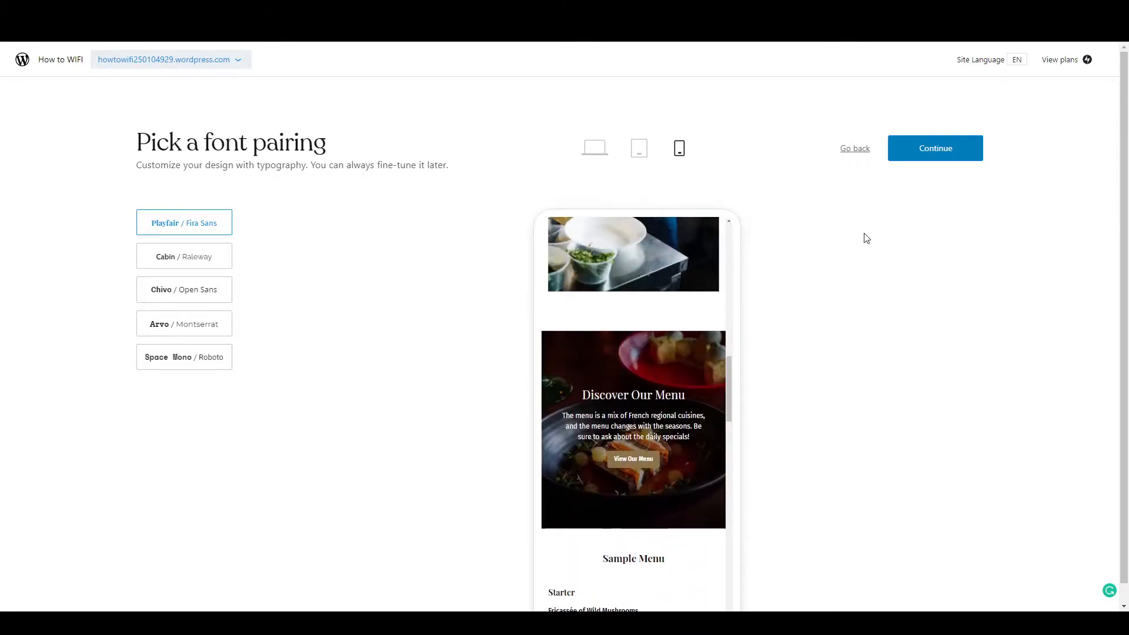
{"action": "left_click", "coordinate": [929, 157]}
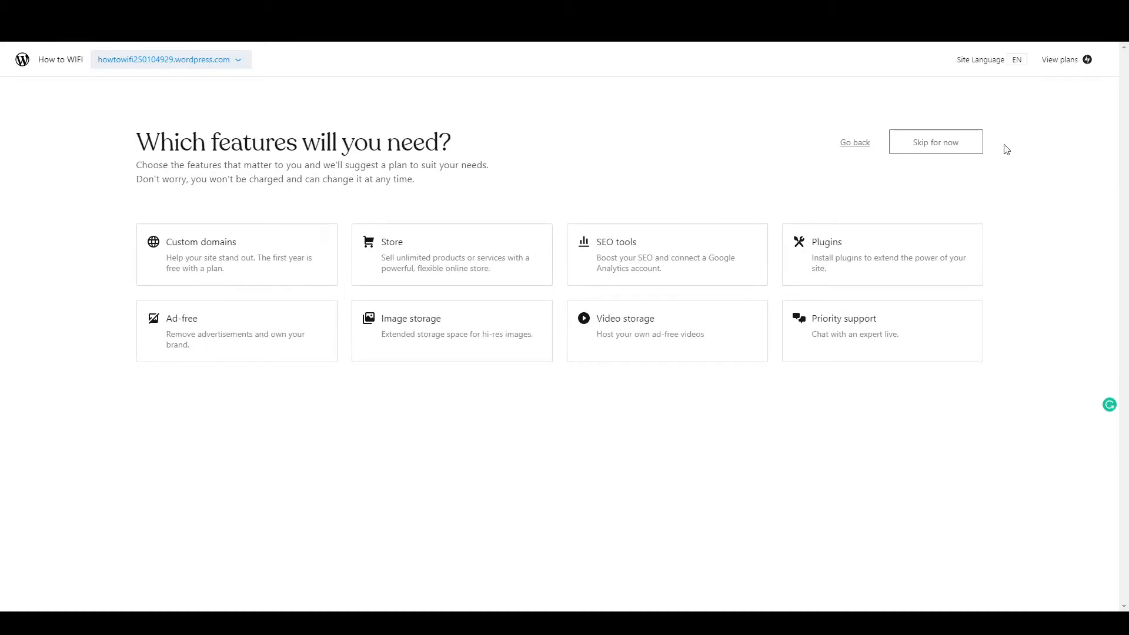
Skip the feature selection and choose the Free $0 plan from the detailed plan comparison
{"action": "left_click", "coordinate": [941, 147]}
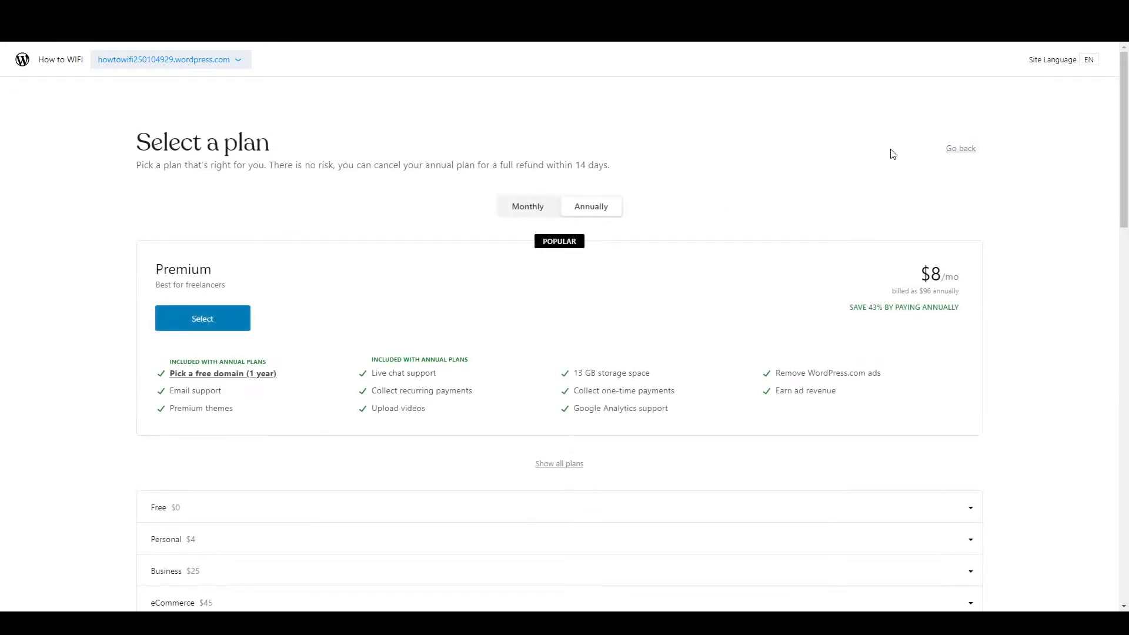
{"action": "scroll", "coordinate": [391, 274], "scroll_direction": "down", "scroll_amount": 5}
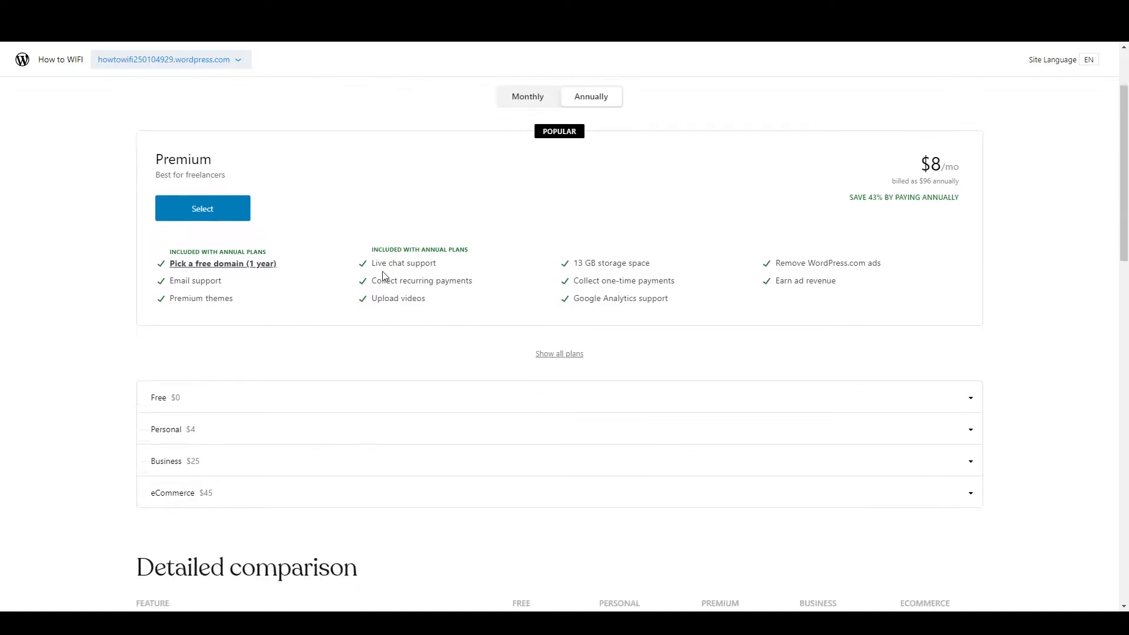
{"action": "scroll", "coordinate": [383, 277], "scroll_direction": "down", "scroll_amount": 4}
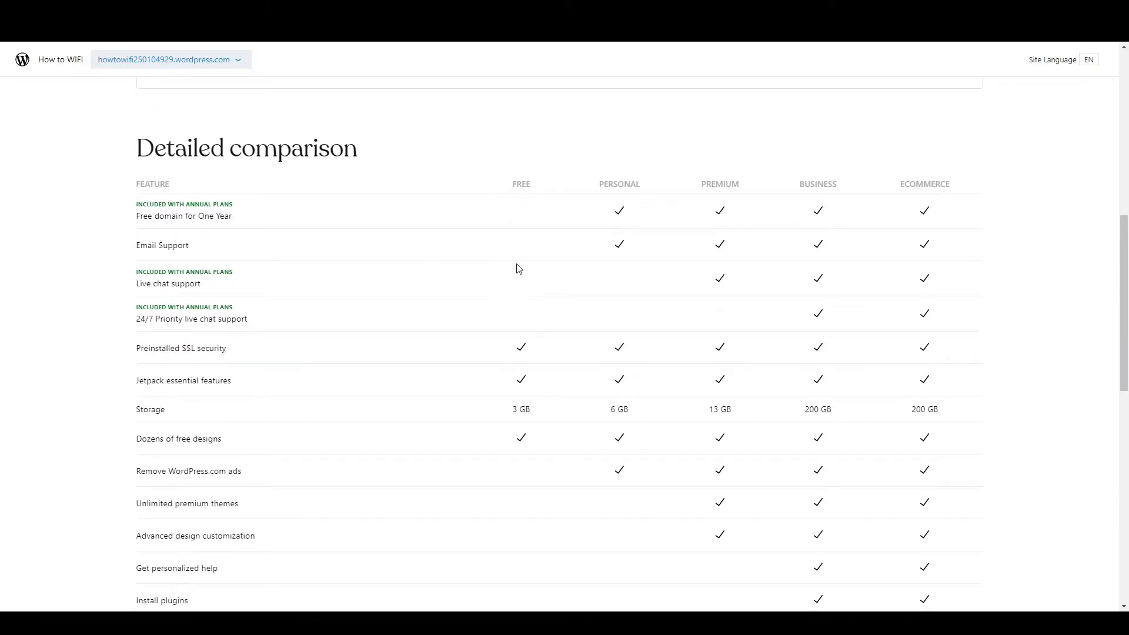
{"action": "scroll", "coordinate": [521, 355], "scroll_direction": "down", "scroll_amount": 12}
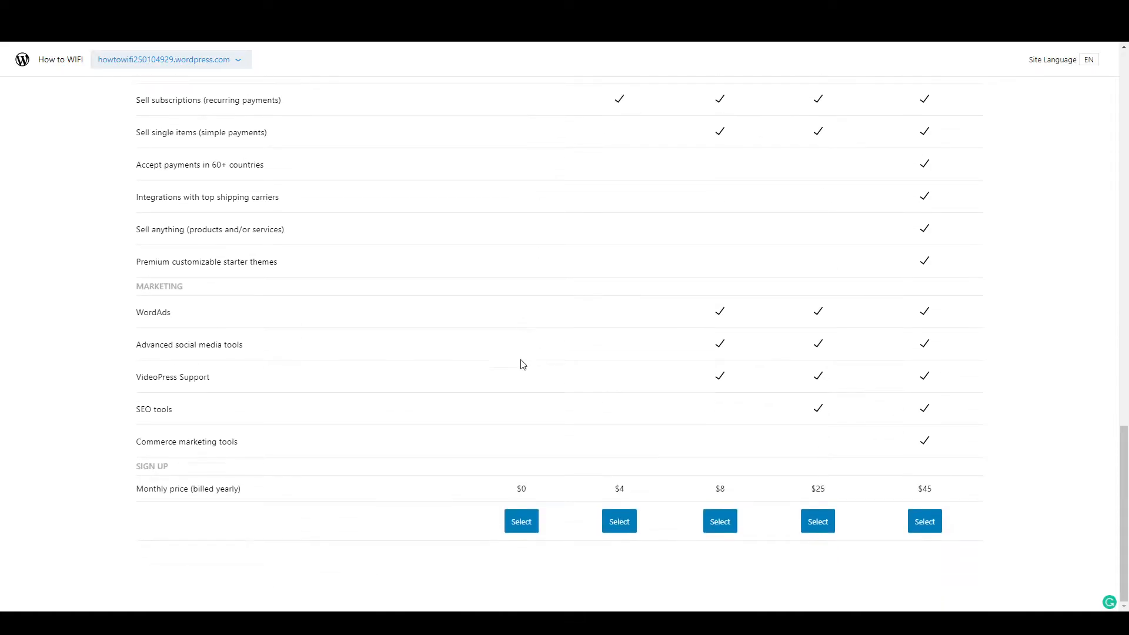
{"action": "left_click", "coordinate": [521, 528]}
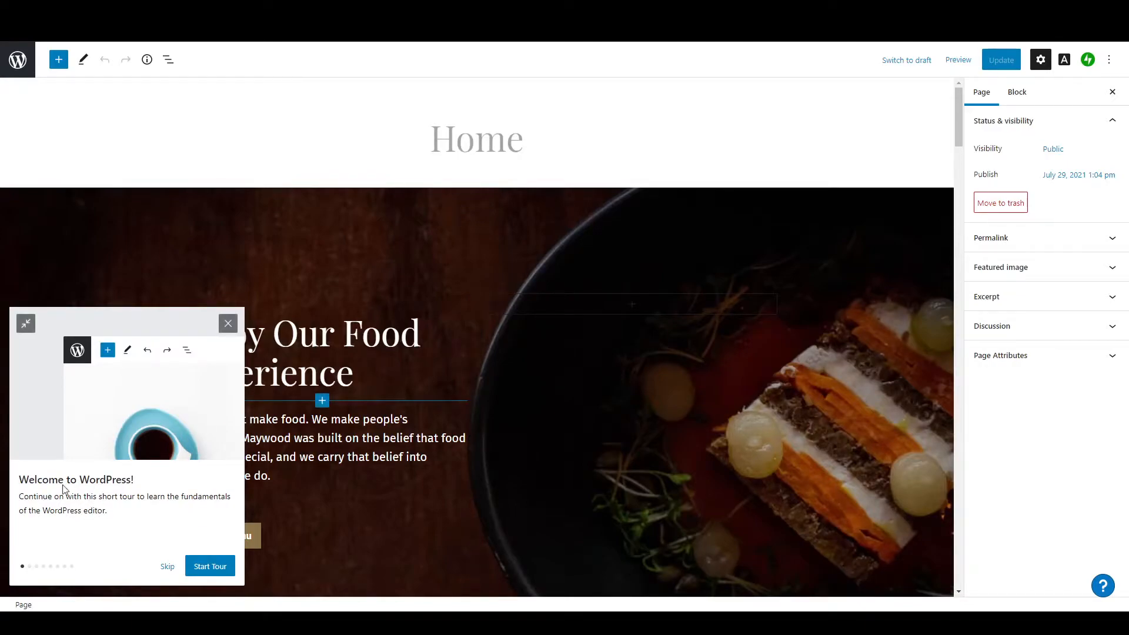
Skip the editor's welcome tour and replace the cover heading "Enjoy Our Food Experience" with "How to wifi"
{"action": "left_click", "coordinate": [168, 568]}
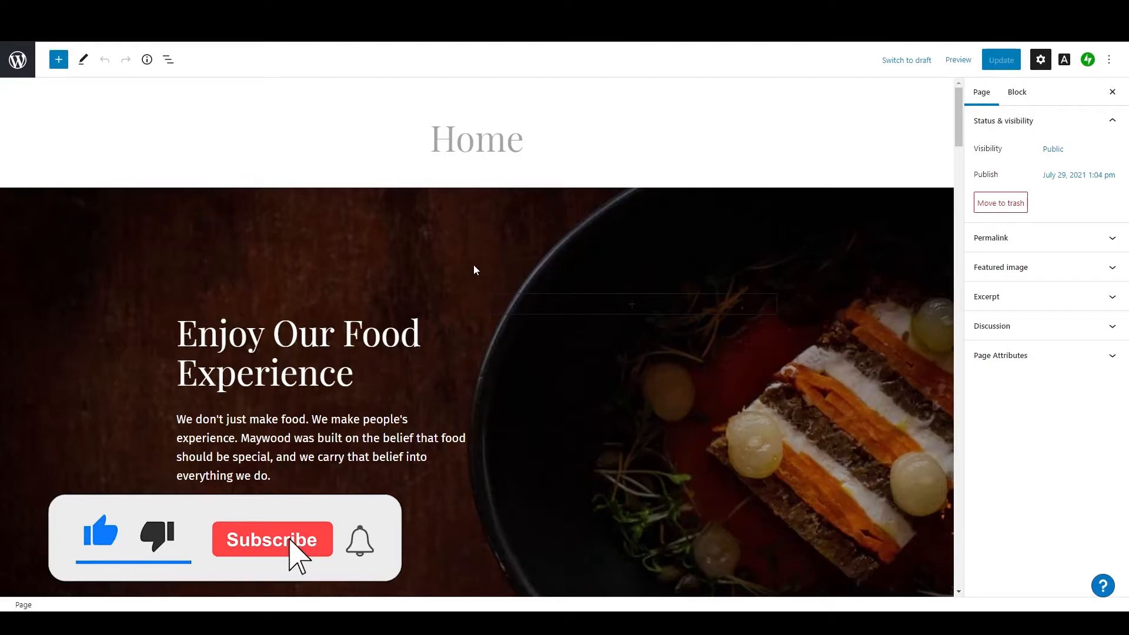
{"action": "scroll", "coordinate": [474, 268], "scroll_direction": "down", "scroll_amount": 2}
{"action": "scroll", "coordinate": [474, 267], "scroll_direction": "down", "scroll_amount": 2}
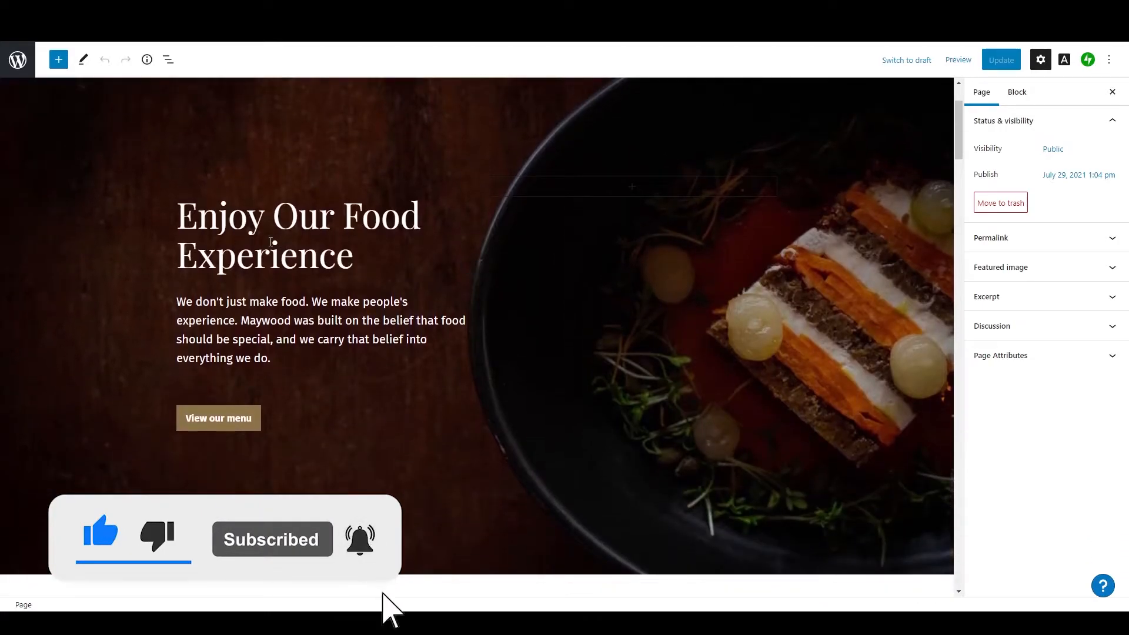
{"action": "double_click", "coordinate": [275, 263]}
{"action": "left_click", "coordinate": [351, 264]}
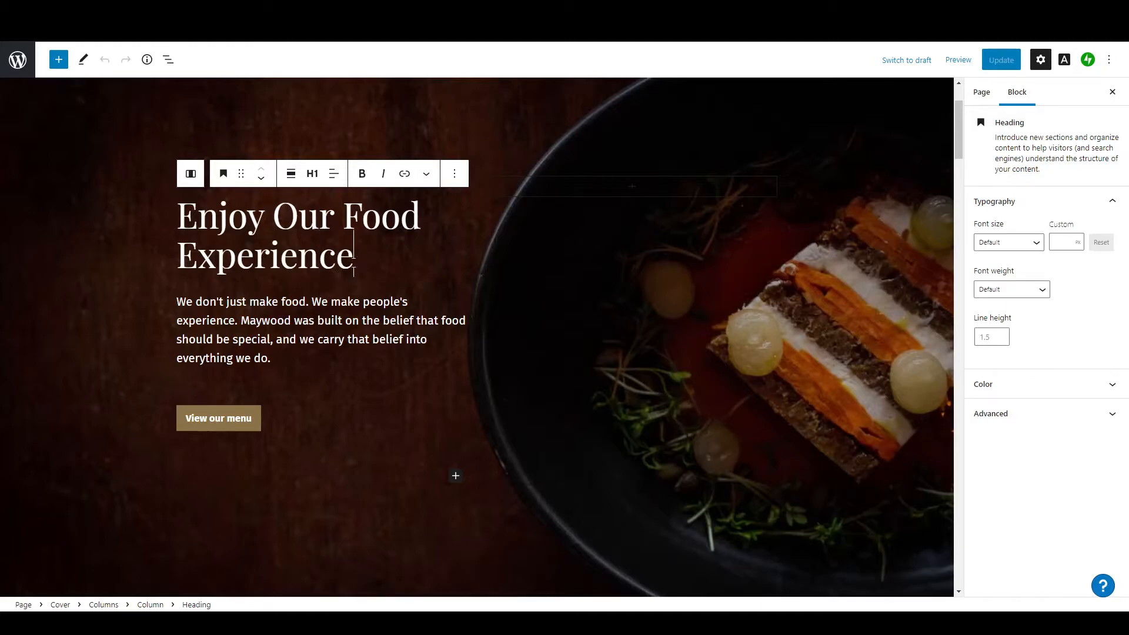
{"action": "left_click_drag", "start_coordinate": [352, 261], "coordinate": [181, 221]}
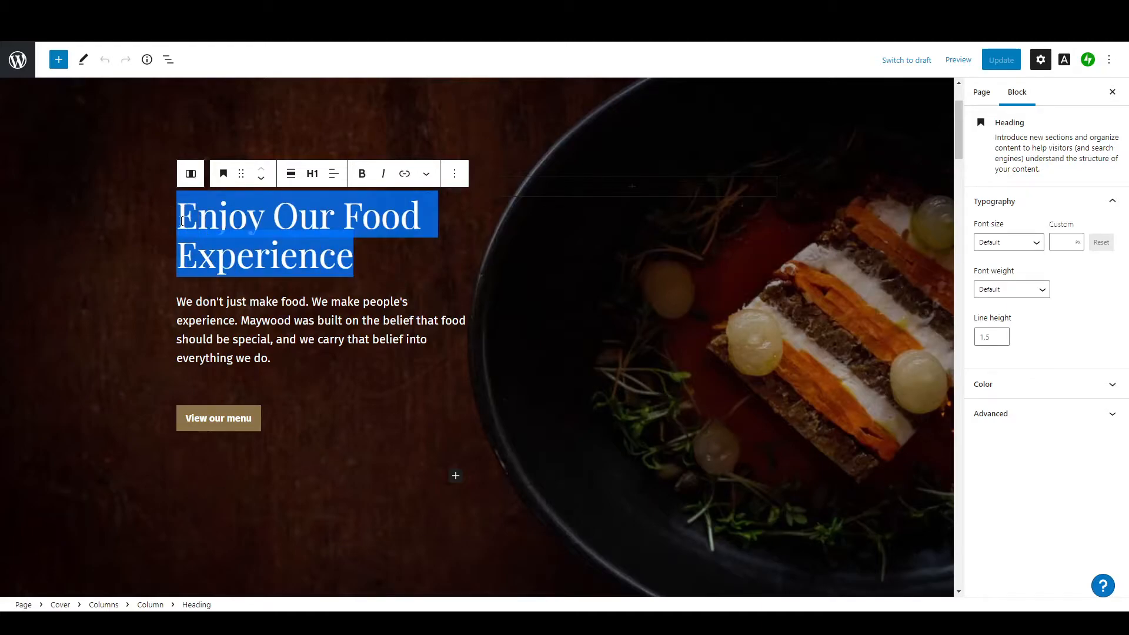
{"action": "left_click", "coordinate": [254, 318]}
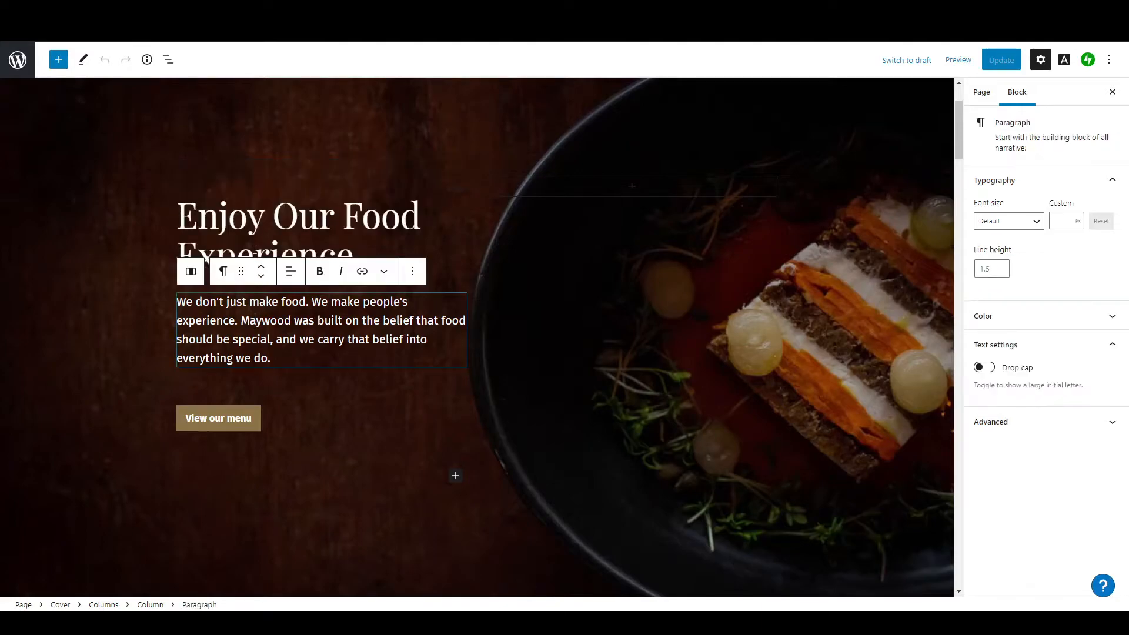
{"action": "left_click", "coordinate": [254, 230]}
{"action": "left_click", "coordinate": [289, 229]}
{"action": "key", "text": "Down"}
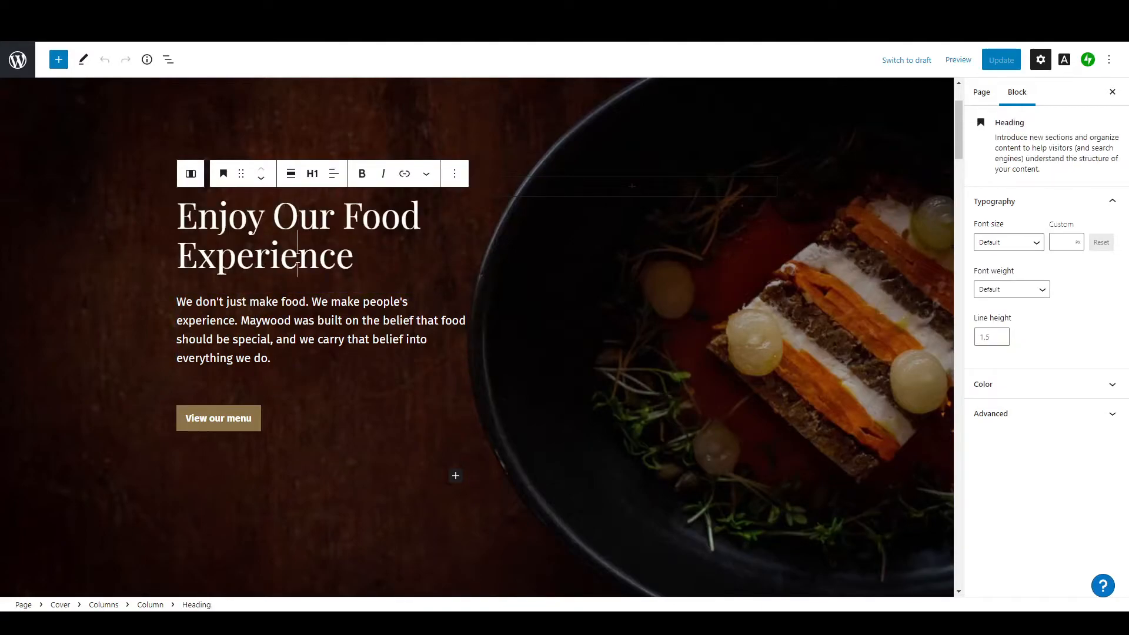
{"action": "left_click_drag", "start_coordinate": [356, 259], "coordinate": [182, 217]}
{"action": "type", "text": "How to wifi"}
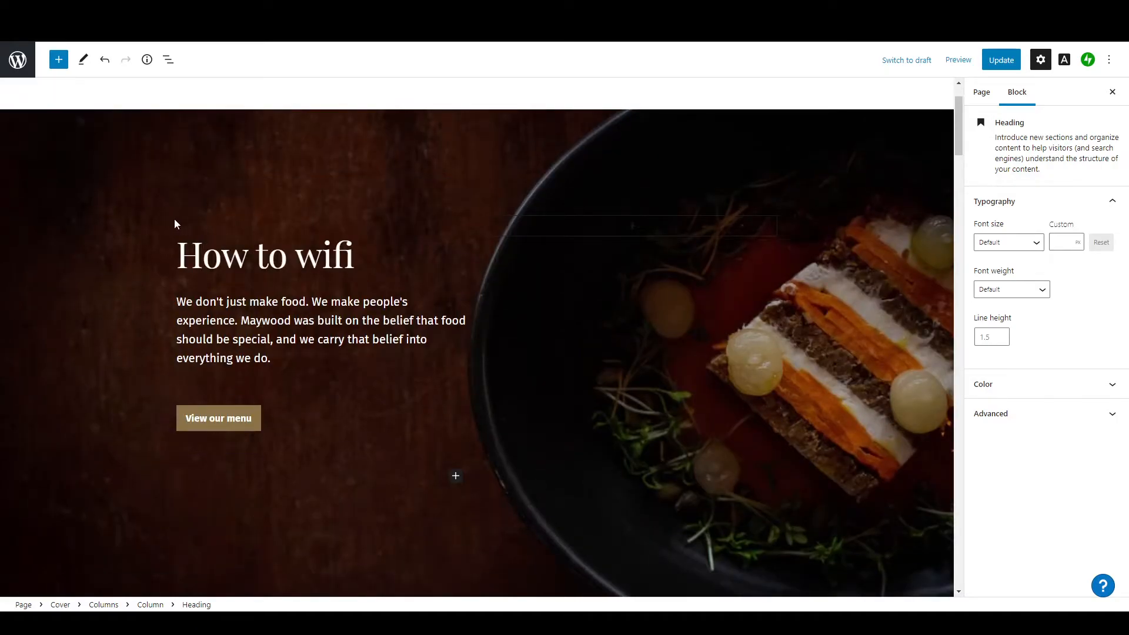
Replace the cover button's label "View our menu" with "Click me"
{"action": "left_click", "coordinate": [203, 356]}
{"action": "scroll", "coordinate": [206, 376], "scroll_direction": "down", "scroll_amount": 1}
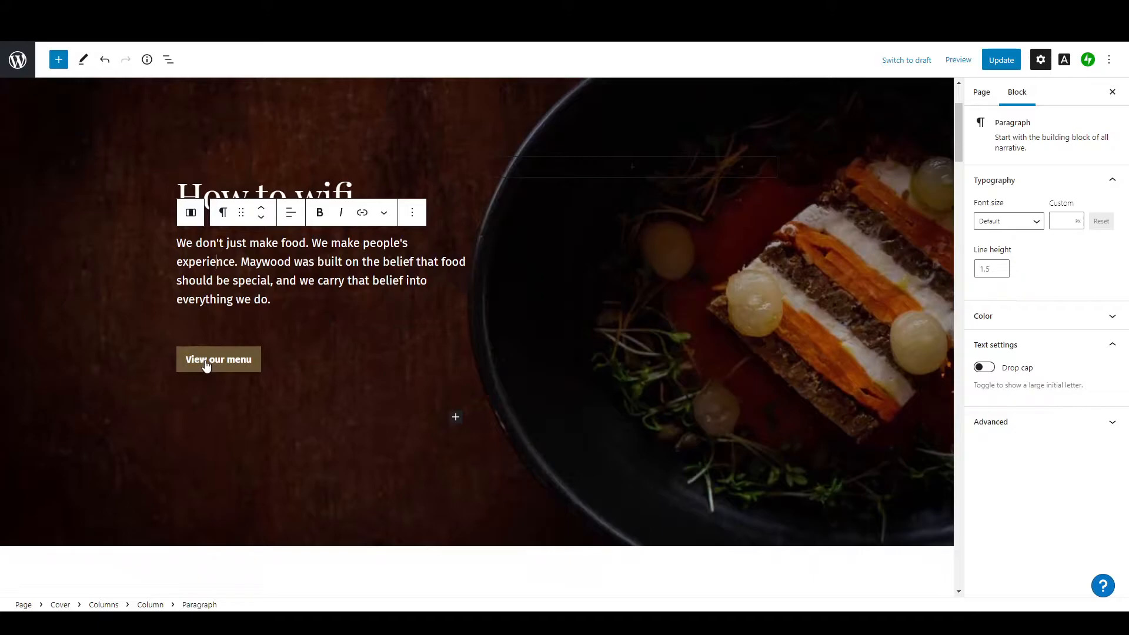
{"action": "left_click", "coordinate": [206, 364]}
{"action": "left_click_drag", "start_coordinate": [253, 360], "coordinate": [187, 361]}
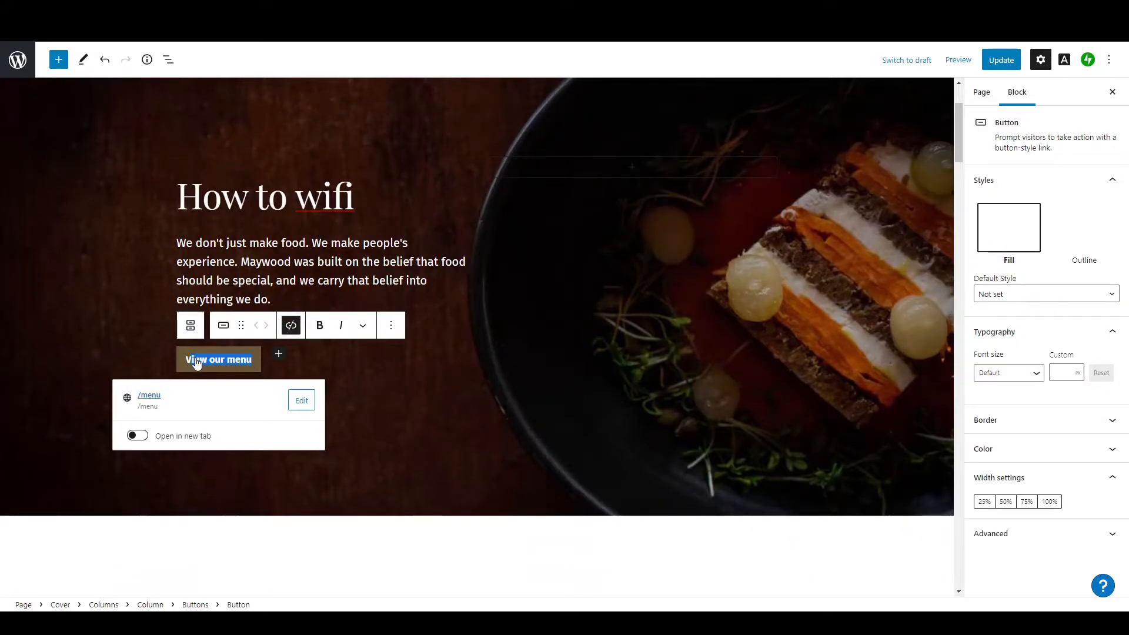
{"action": "type", "text": "vq"}
{"action": "key", "text": "BackSpace"}
{"action": "key", "text": "BackSpace"}
{"action": "type", "text": "click me"}
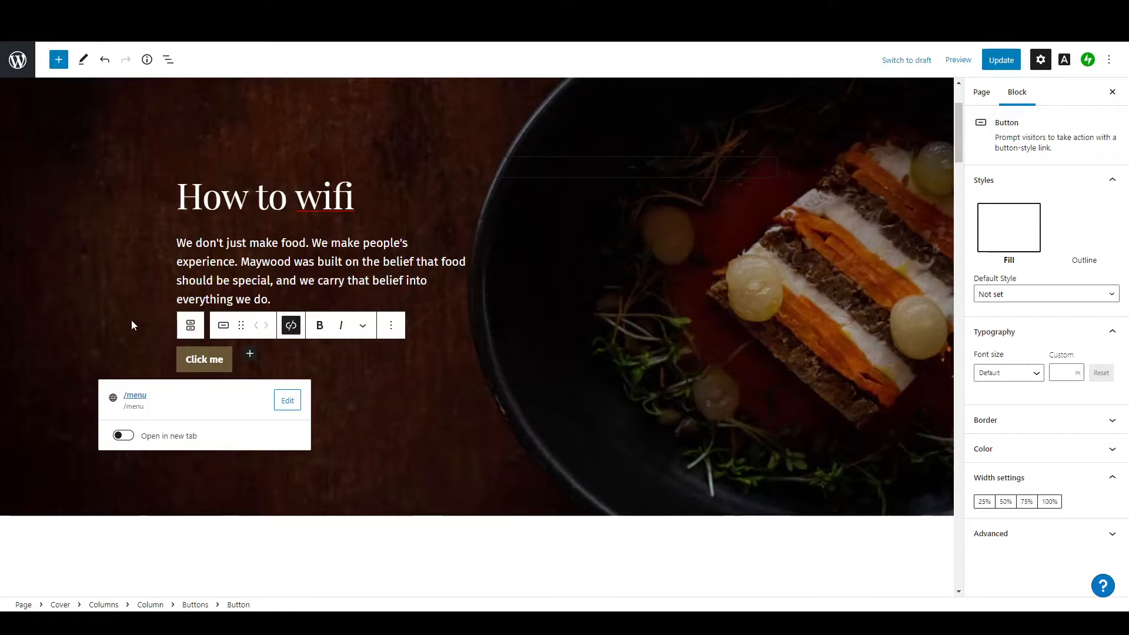
{"action": "left_click", "coordinate": [215, 293]}
Show the replacement options for the restaurant interior image in the Our Story section
{"action": "scroll", "coordinate": [215, 294], "scroll_direction": "down", "scroll_amount": 4}
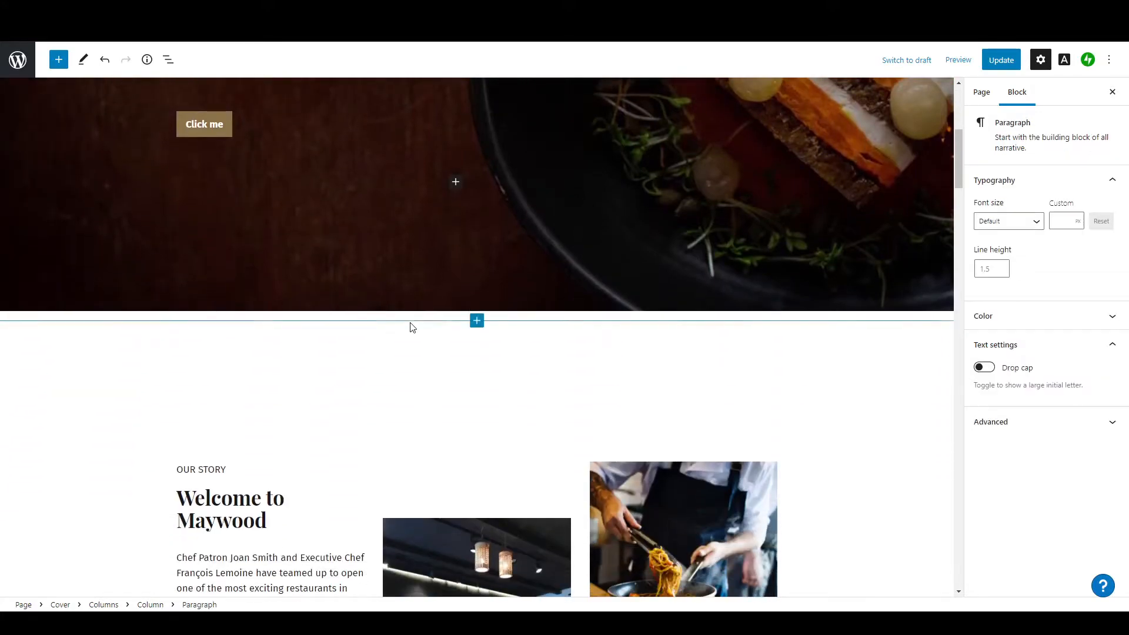
{"action": "scroll", "coordinate": [411, 323], "scroll_direction": "down", "scroll_amount": 5}
{"action": "left_click", "coordinate": [474, 301]}
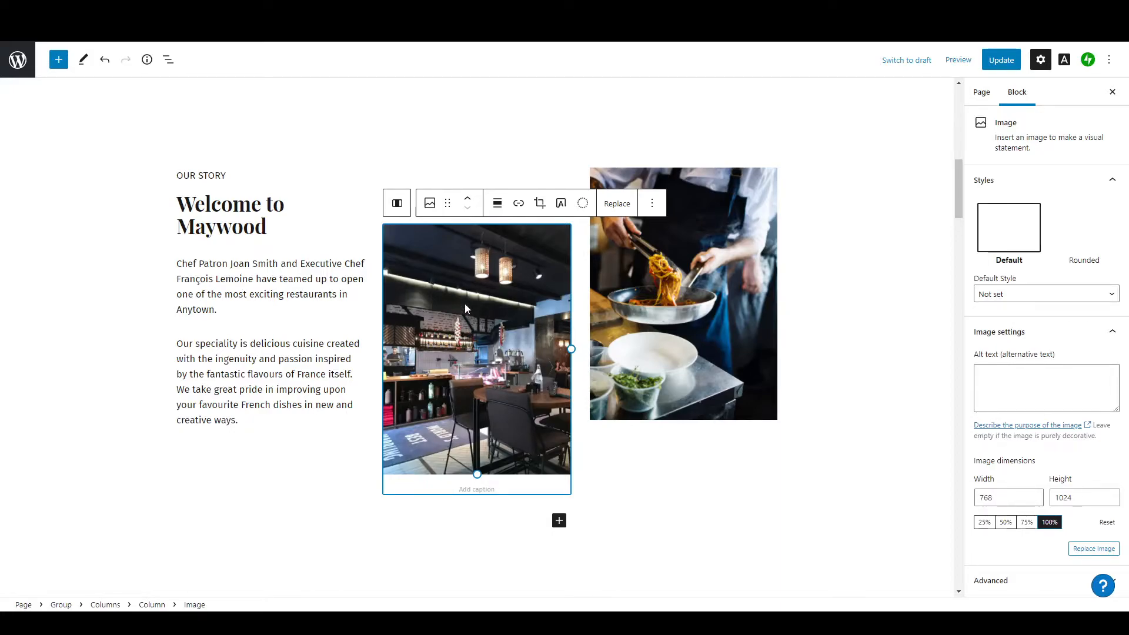
{"action": "left_click", "coordinate": [612, 204]}
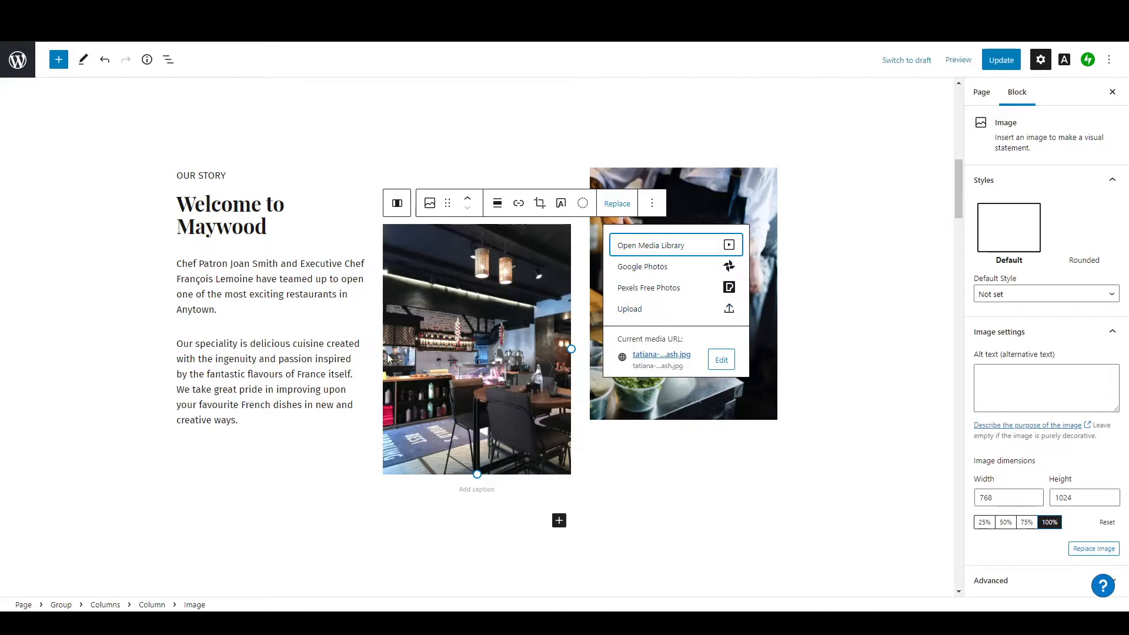
Move the restaurant interior image up one position within its column, and move it back down
{"action": "left_click", "coordinate": [469, 199]}
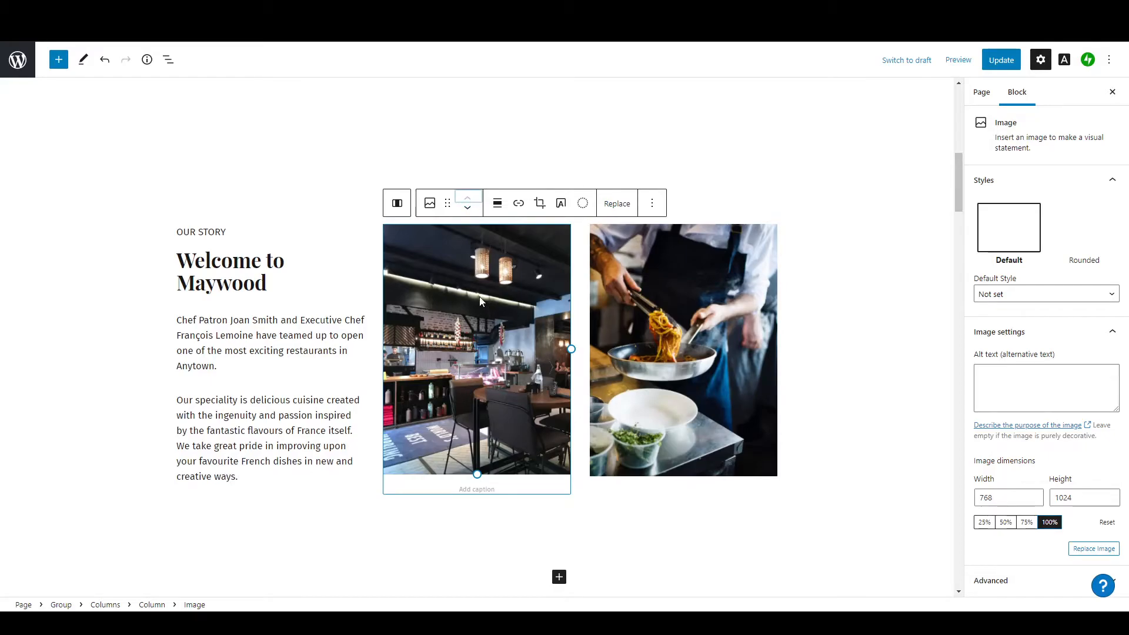
{"action": "left_click", "coordinate": [467, 208]}
{"action": "left_click", "coordinate": [293, 488]}
{"action": "scroll", "coordinate": [291, 486], "scroll_direction": "down", "scroll_amount": 9}
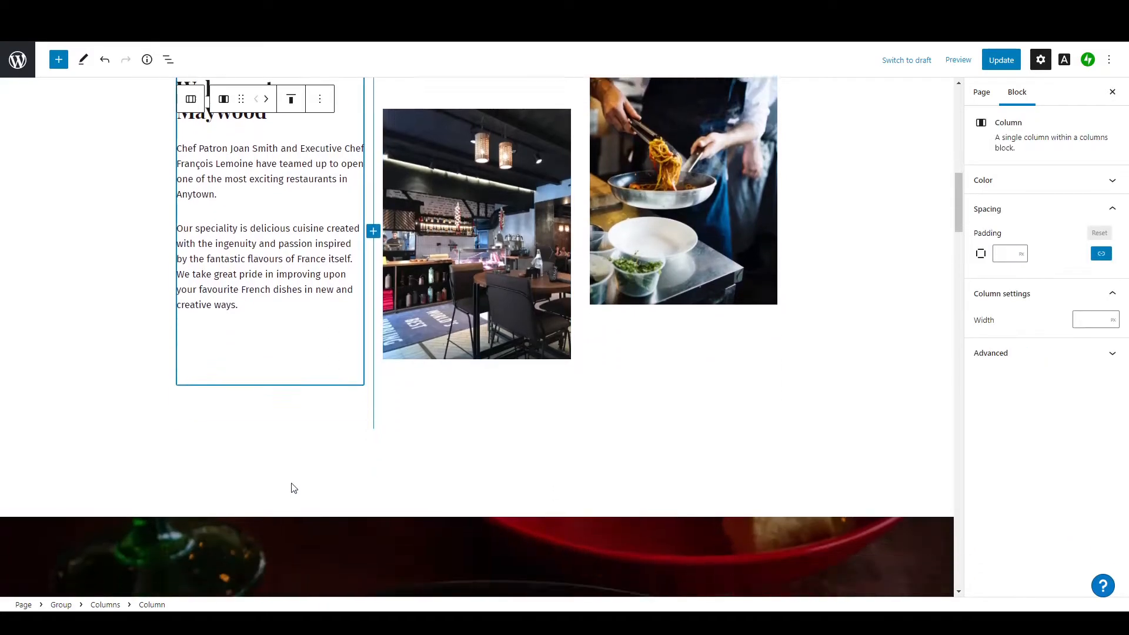
Publish the edits made to the home page
{"action": "scroll", "coordinate": [291, 487], "scroll_direction": "up", "scroll_amount": 6}
{"action": "scroll", "coordinate": [564, 306], "scroll_direction": "up", "scroll_amount": 10}
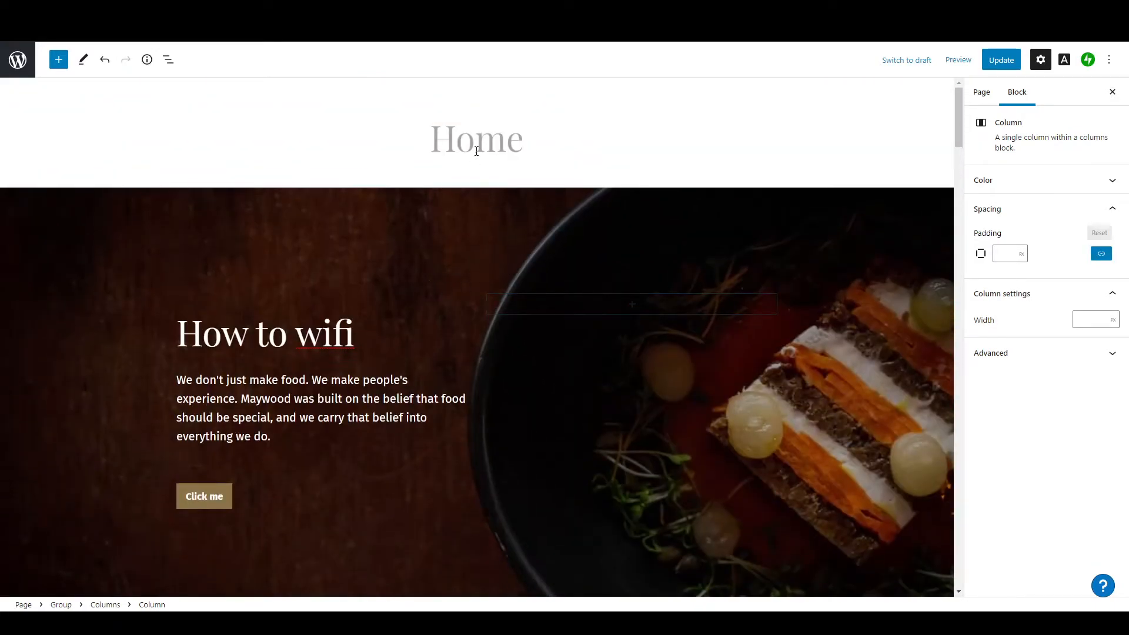
{"action": "left_click", "coordinate": [1010, 61]}
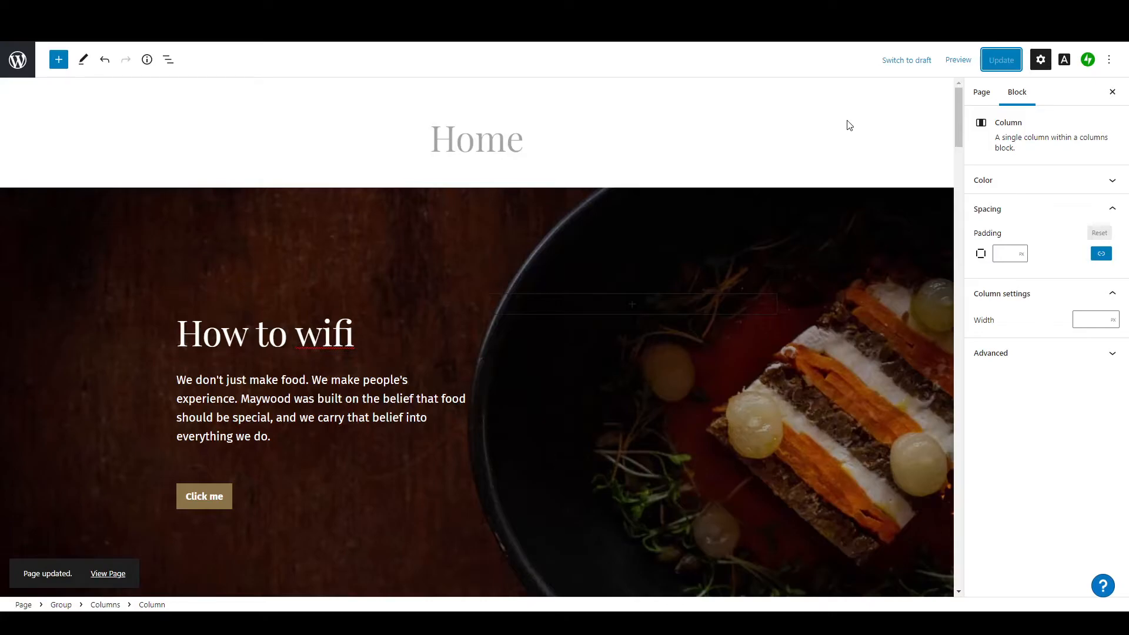
Preview the home page in desktop view and review its cover and Our Story sections
{"action": "left_click", "coordinate": [971, 60]}
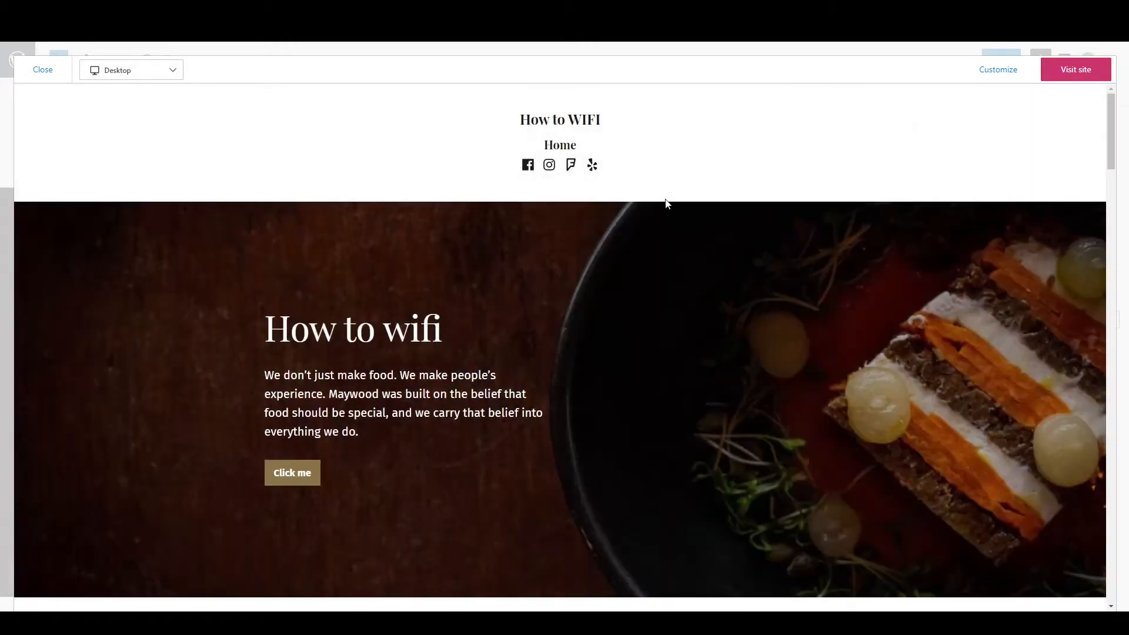
{"action": "scroll", "coordinate": [637, 209], "scroll_direction": "down", "scroll_amount": 6}
{"action": "scroll", "coordinate": [637, 209], "scroll_direction": "up", "scroll_amount": 5}
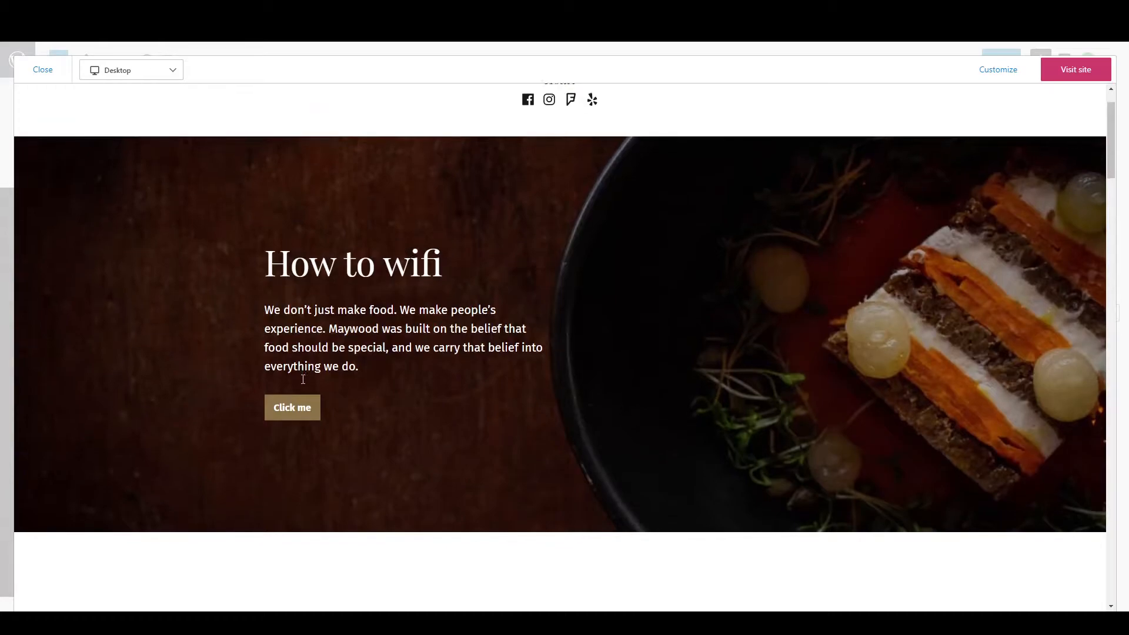
{"action": "scroll", "coordinate": [304, 384], "scroll_direction": "down", "scroll_amount": 5}
{"action": "scroll", "coordinate": [303, 384], "scroll_direction": "down", "scroll_amount": 3}
{"action": "scroll", "coordinate": [277, 382], "scroll_direction": "up", "scroll_amount": 4}
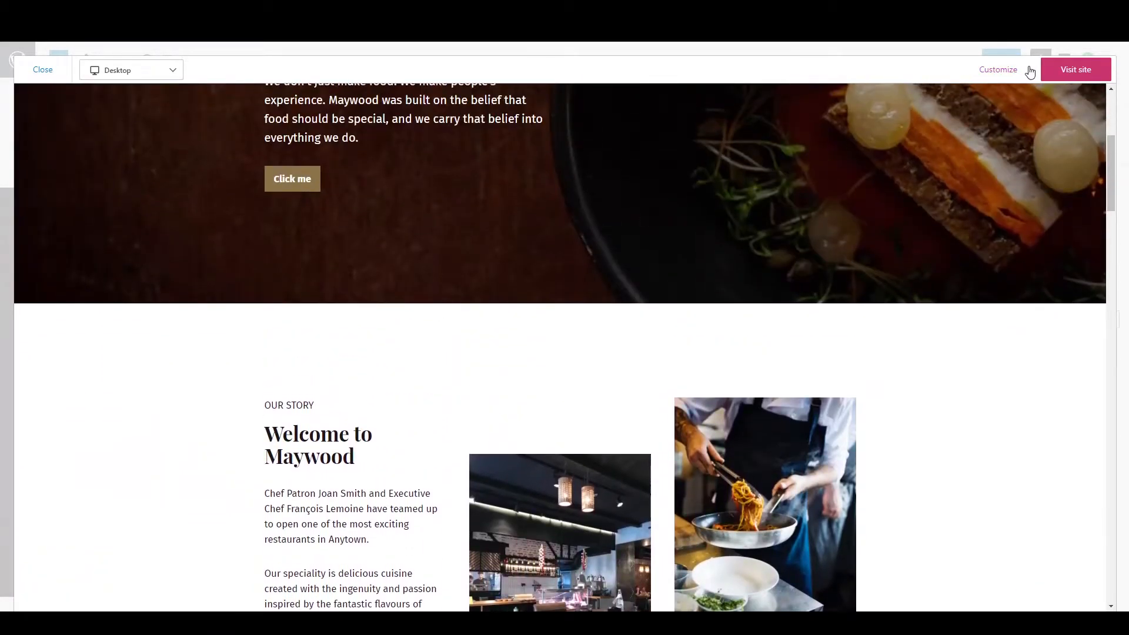
Open the site customizer from the preview, and return to the site's My Home dashboard
{"action": "left_click", "coordinate": [1000, 71]}
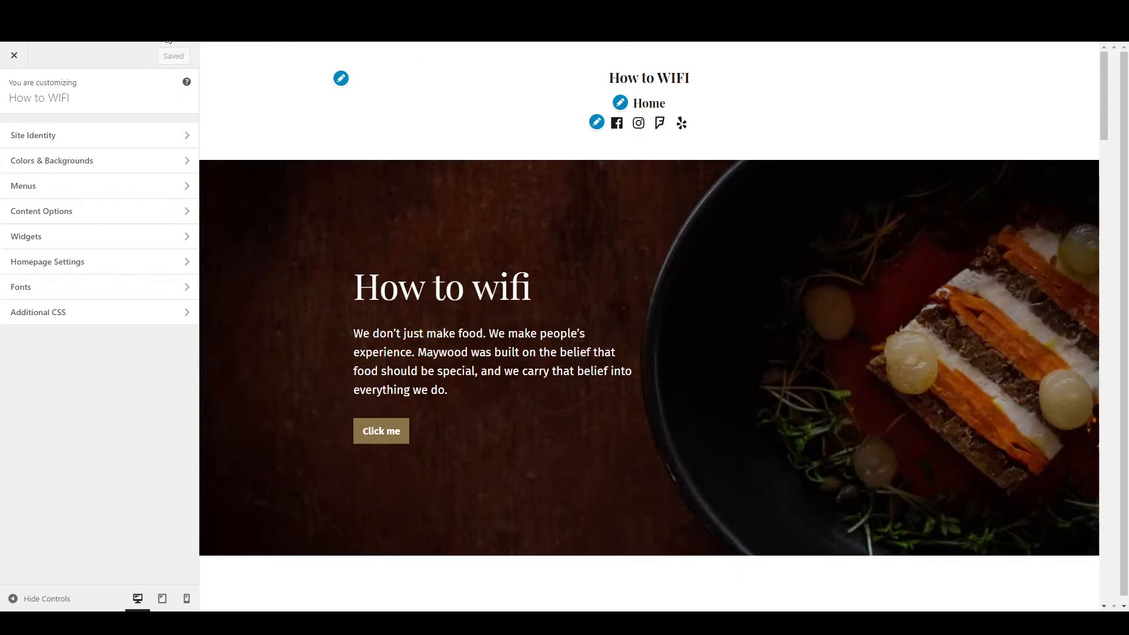
{"action": "key", "text": "BackSpace"}
{"action": "key", "text": "Return"}
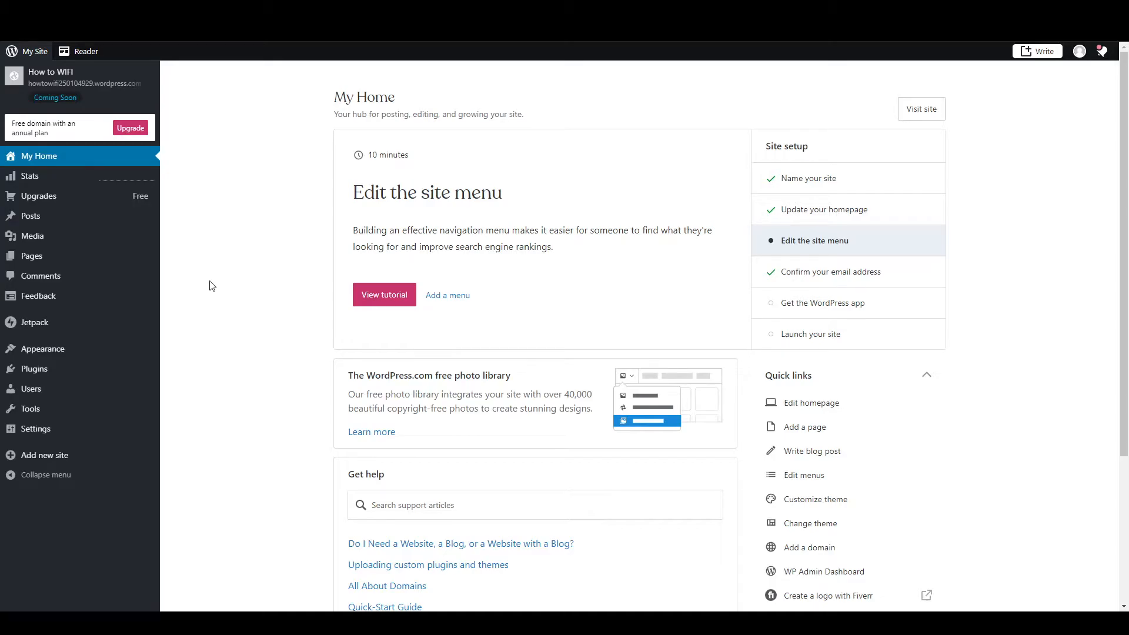
Browse the recommended themes for the site and open the details of the Hever theme
{"action": "mouse_move", "coordinate": [75, 358]}
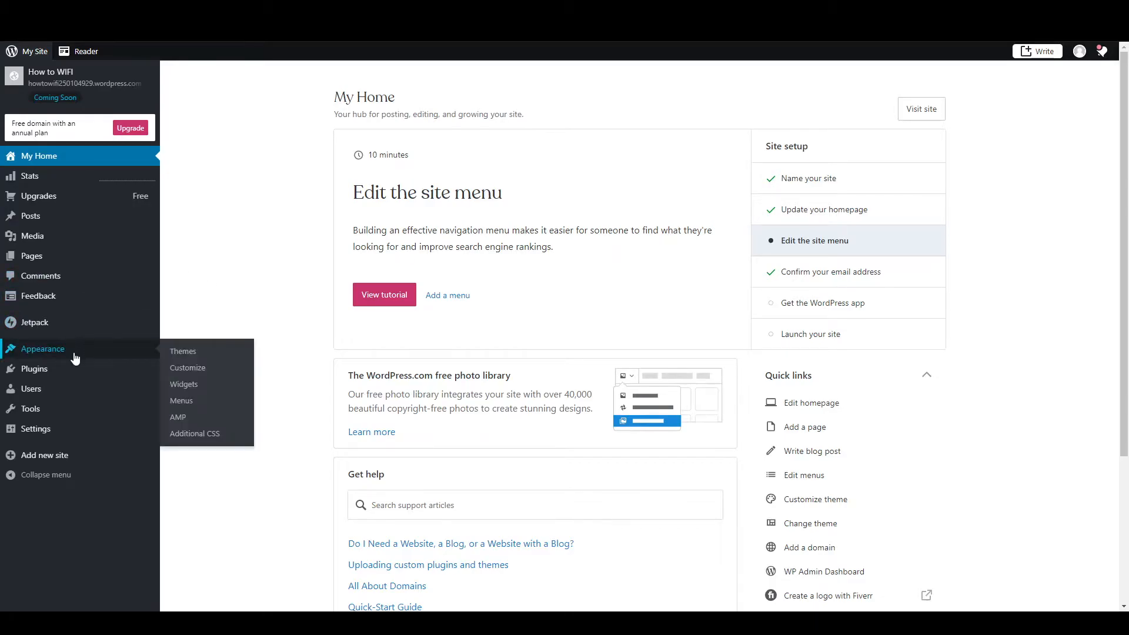
{"action": "left_click", "coordinate": [192, 352]}
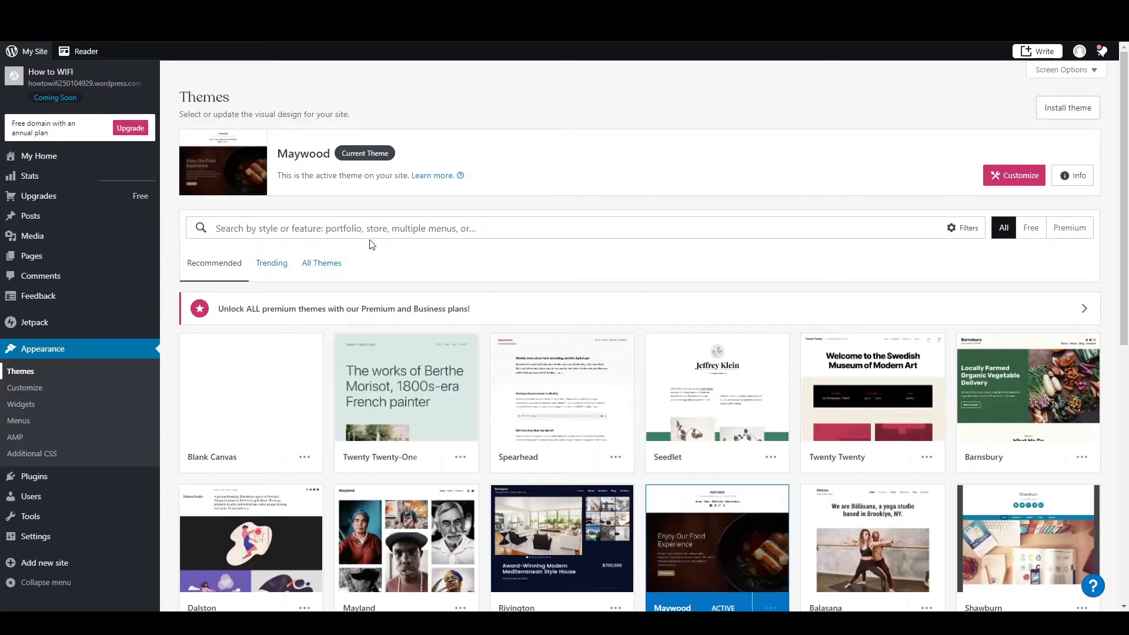
{"action": "scroll", "coordinate": [453, 268], "scroll_direction": "down", "scroll_amount": 6}
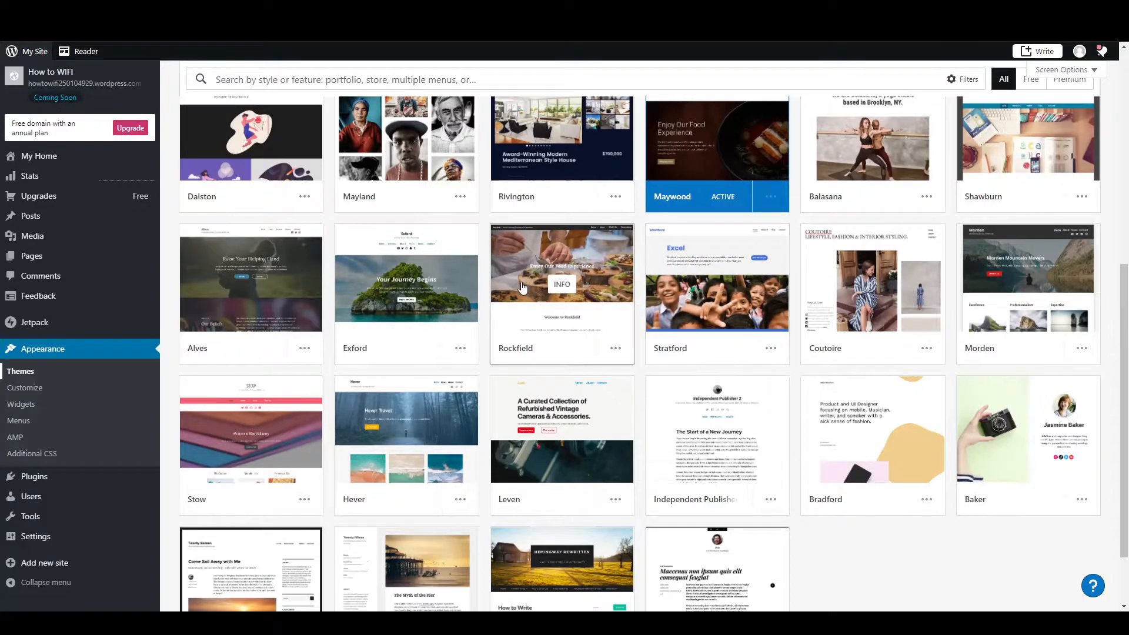
{"action": "scroll", "coordinate": [522, 287], "scroll_direction": "down", "scroll_amount": 1}
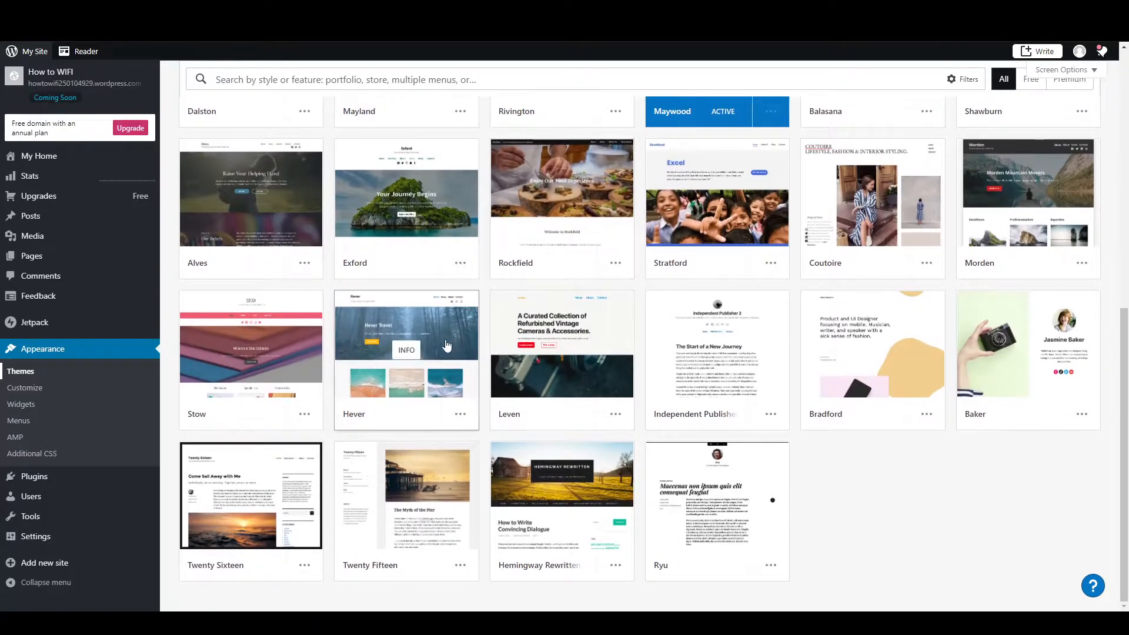
{"action": "left_click", "coordinate": [371, 357]}
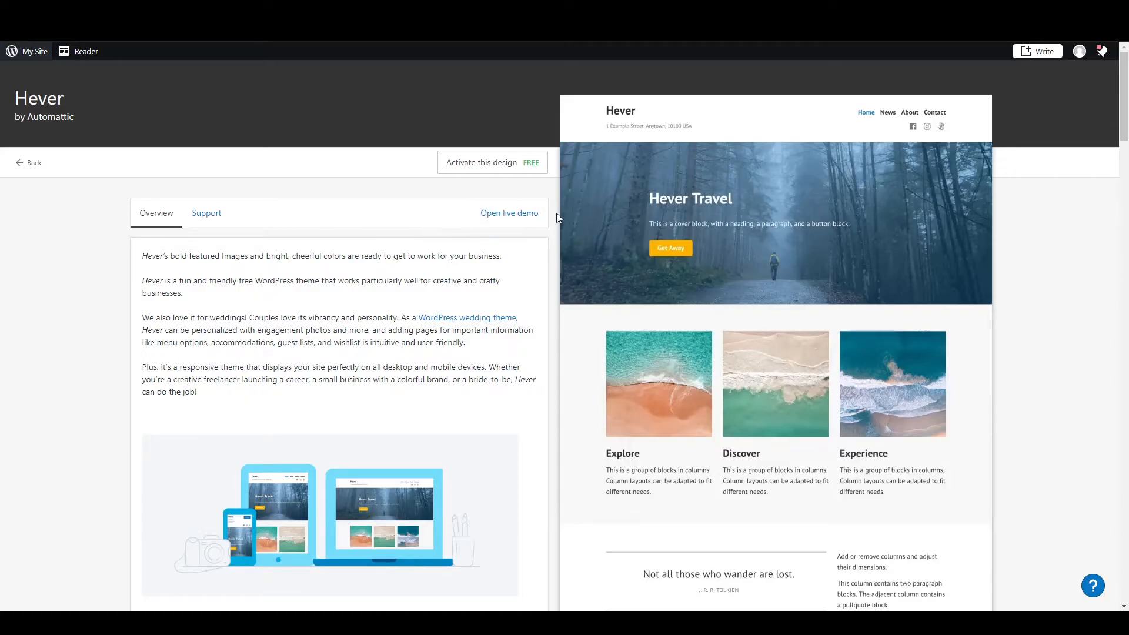
Look through Hever's live demo from cover to footer, and close it
{"action": "left_click", "coordinate": [503, 218]}
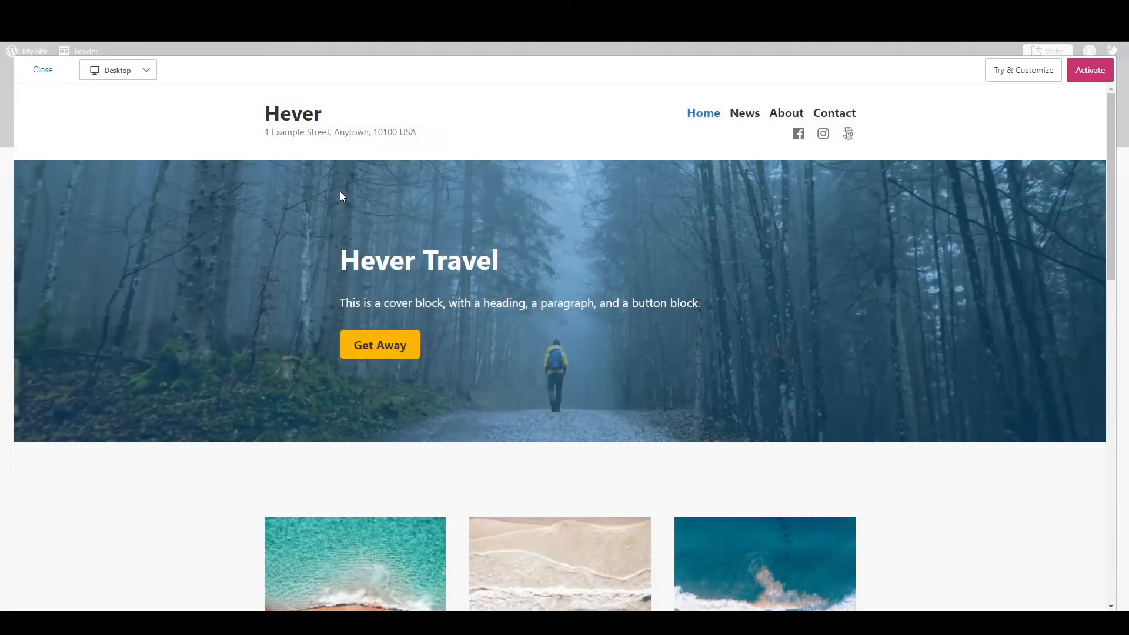
{"action": "scroll", "coordinate": [341, 193], "scroll_direction": "down", "scroll_amount": 14}
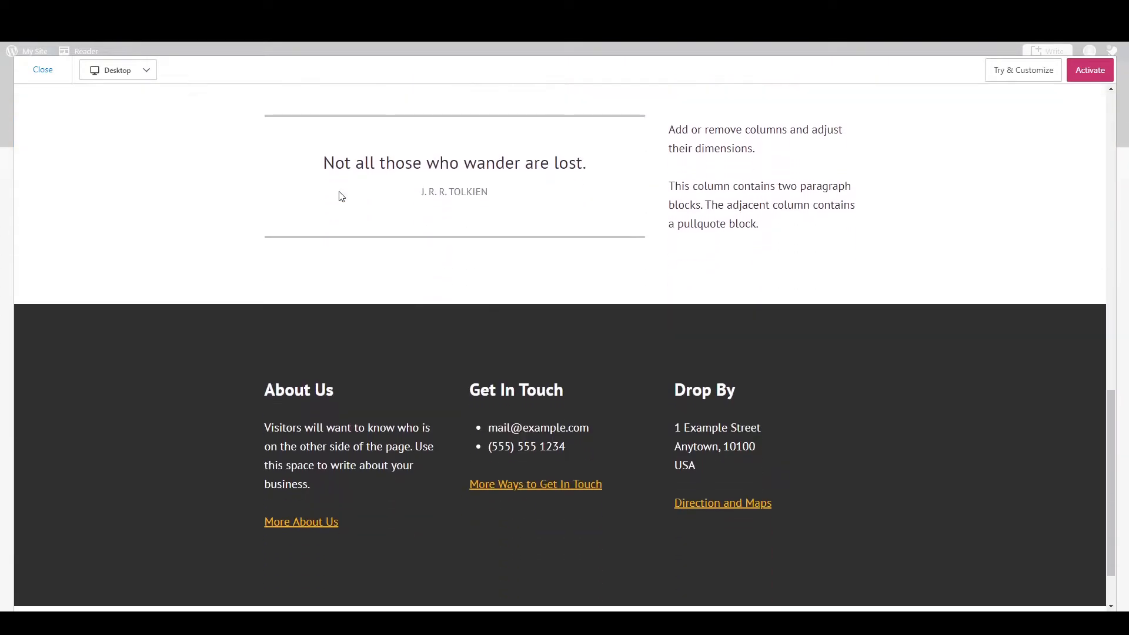
{"action": "scroll", "coordinate": [340, 195], "scroll_direction": "up", "scroll_amount": 15}
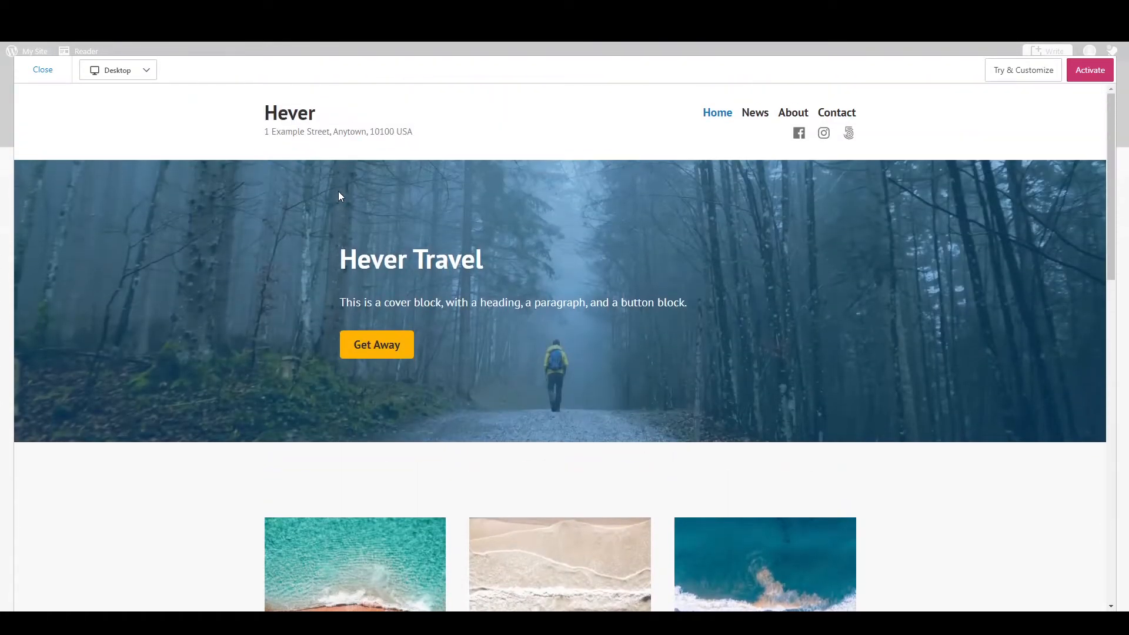
{"action": "left_click", "coordinate": [40, 71]}
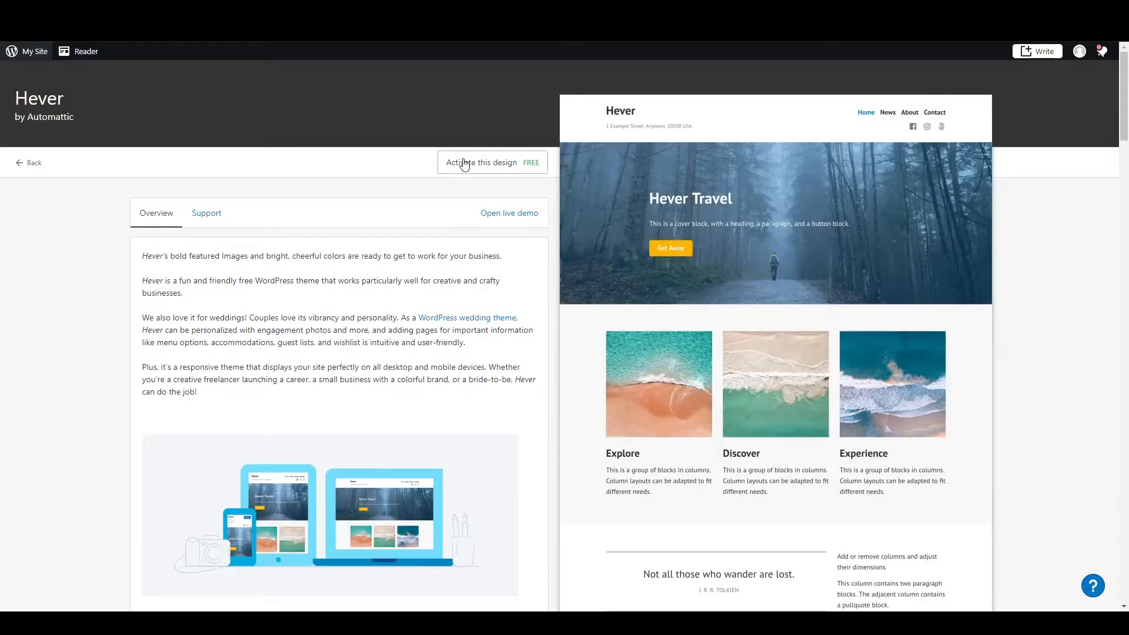
Activate the Hever design, replacing the current homepage content with the Hever homepage
{"action": "left_click", "coordinate": [479, 167]}
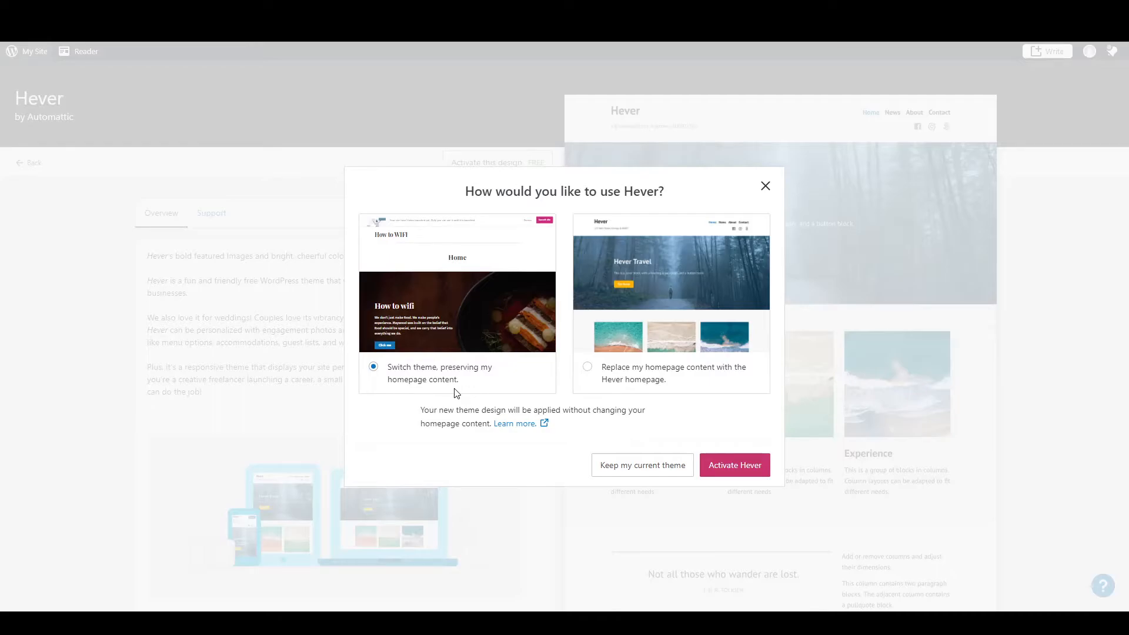
{"action": "left_click", "coordinate": [627, 372]}
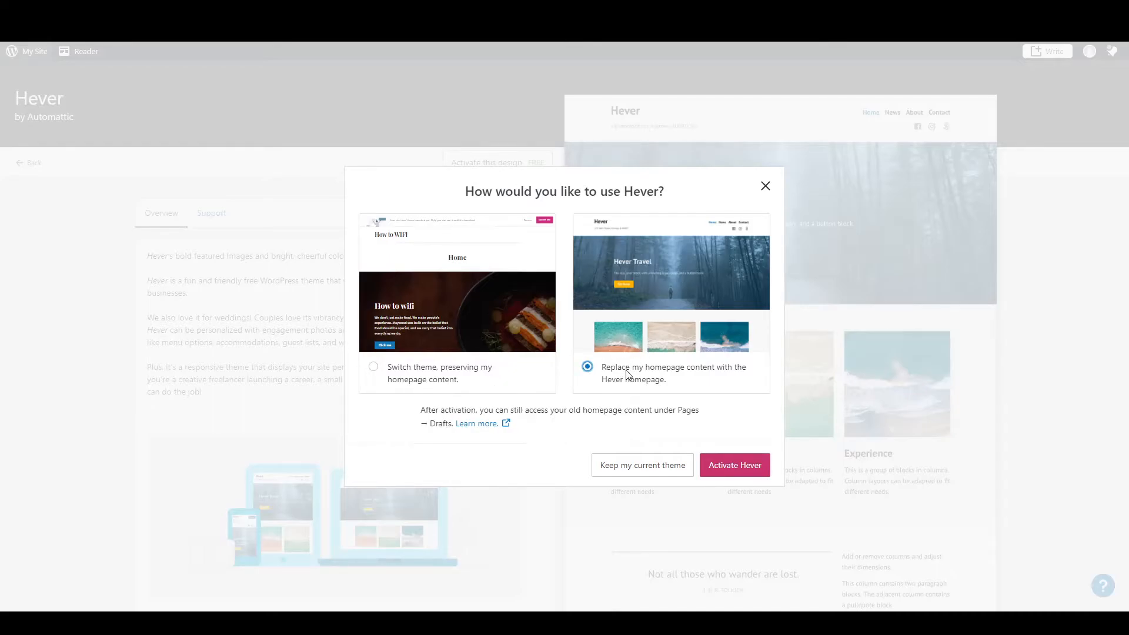
{"action": "left_click", "coordinate": [736, 466]}
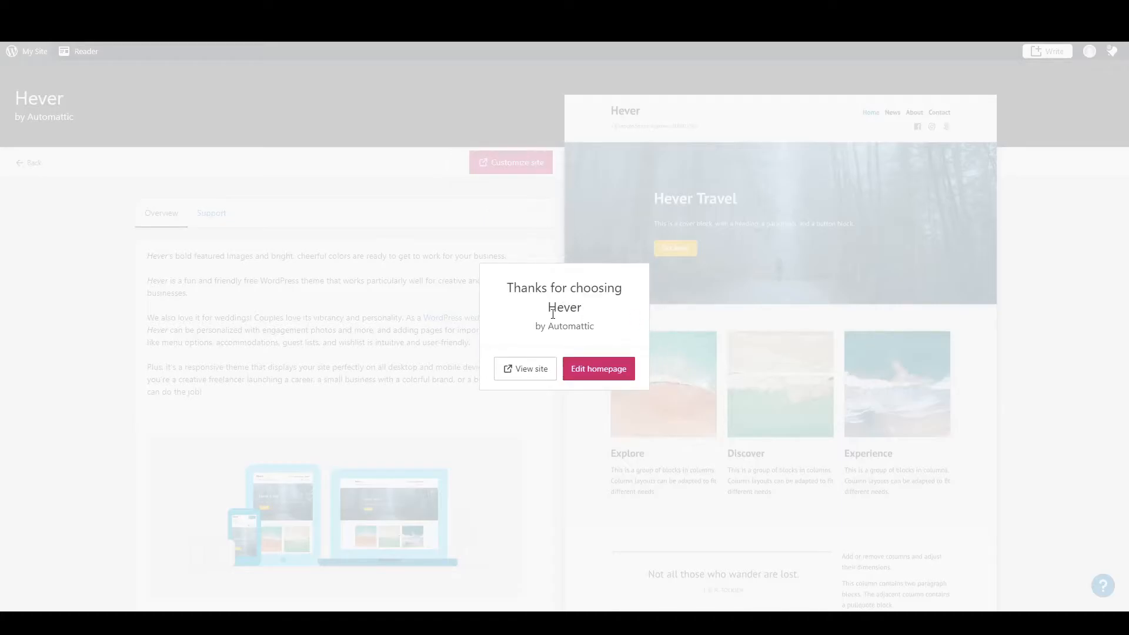
View the site with the Hever theme and examine its homepage
{"action": "left_click", "coordinate": [541, 378]}
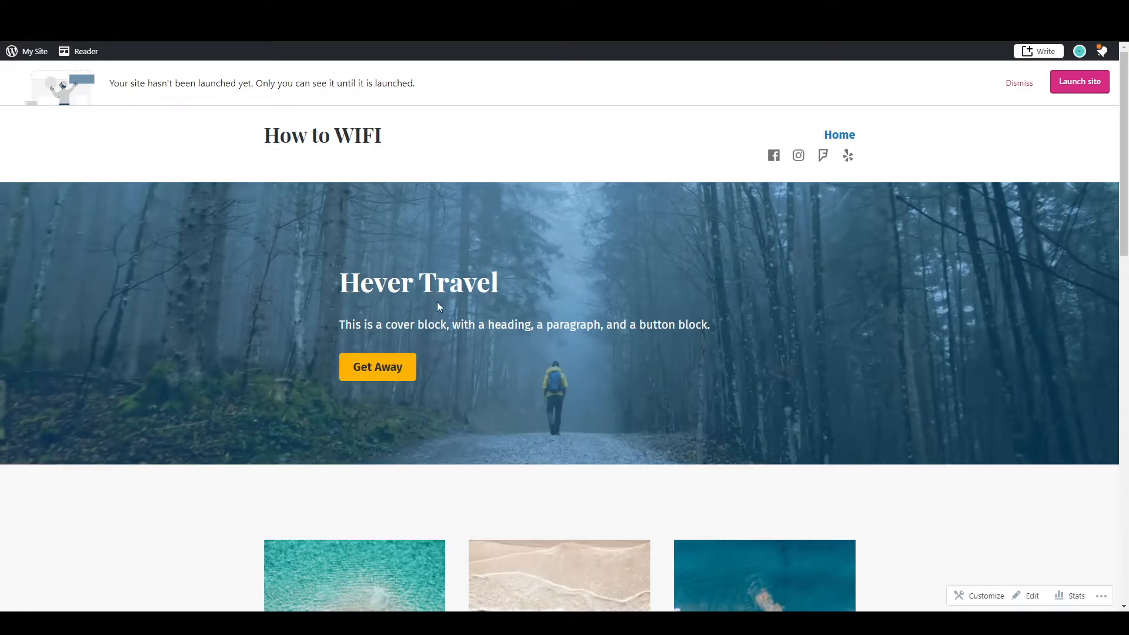
{"action": "scroll", "coordinate": [451, 357], "scroll_direction": "down", "scroll_amount": 3}
{"action": "scroll", "coordinate": [451, 357], "scroll_direction": "up", "scroll_amount": 3}
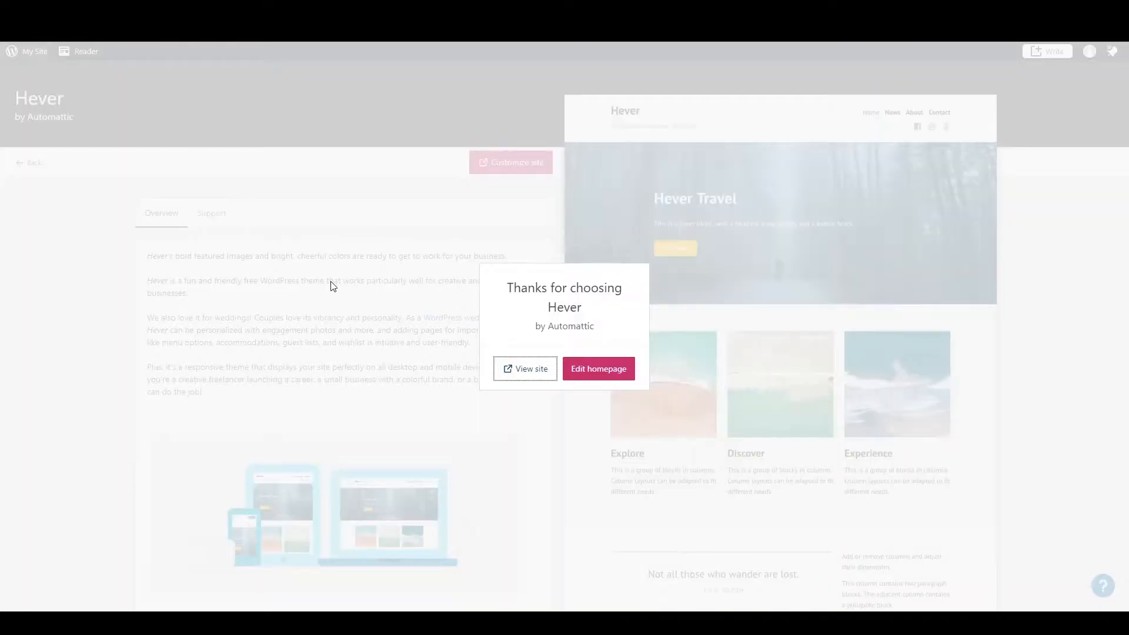
Open the Hever homepage for editing and preview the page in desktop view
{"action": "left_click", "coordinate": [609, 369]}
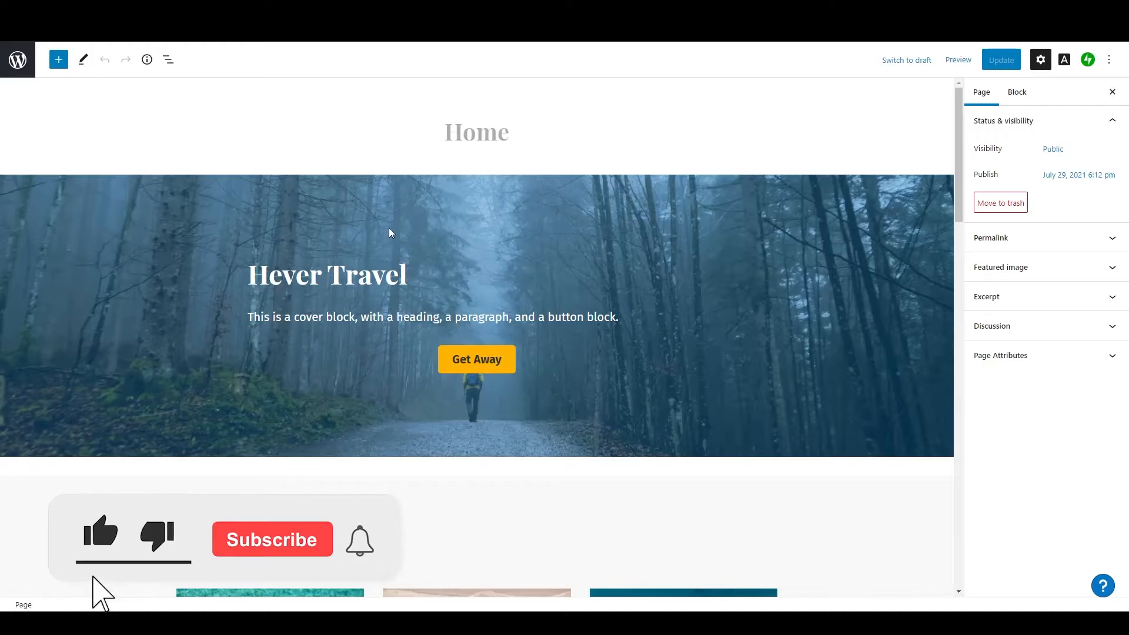
{"action": "left_click", "coordinate": [17, 59]}
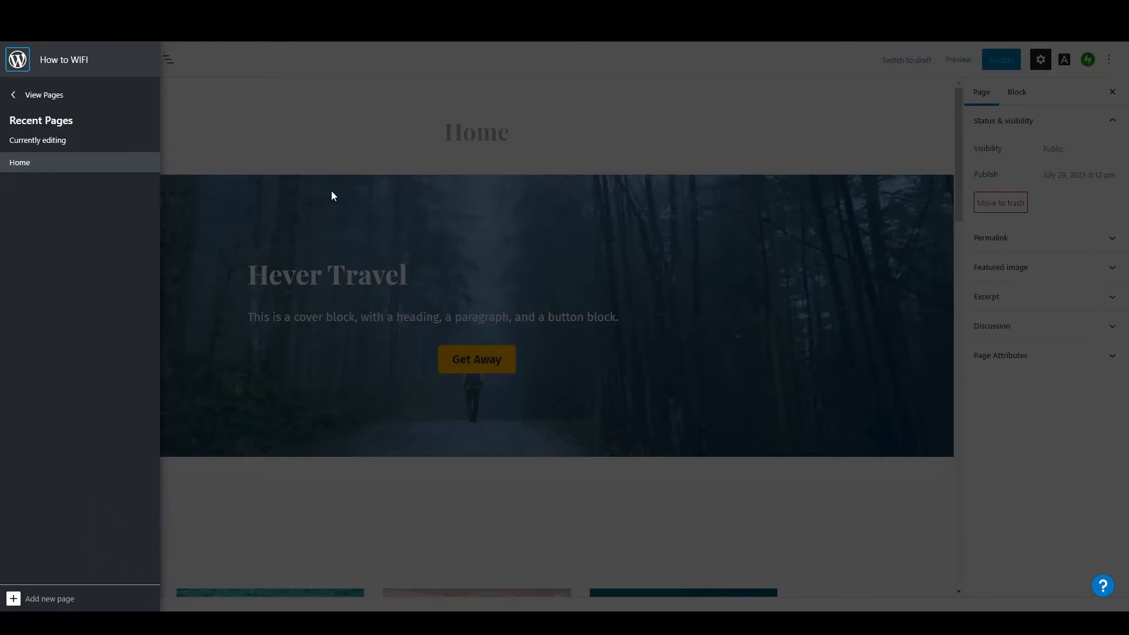
{"action": "left_click", "coordinate": [392, 177]}
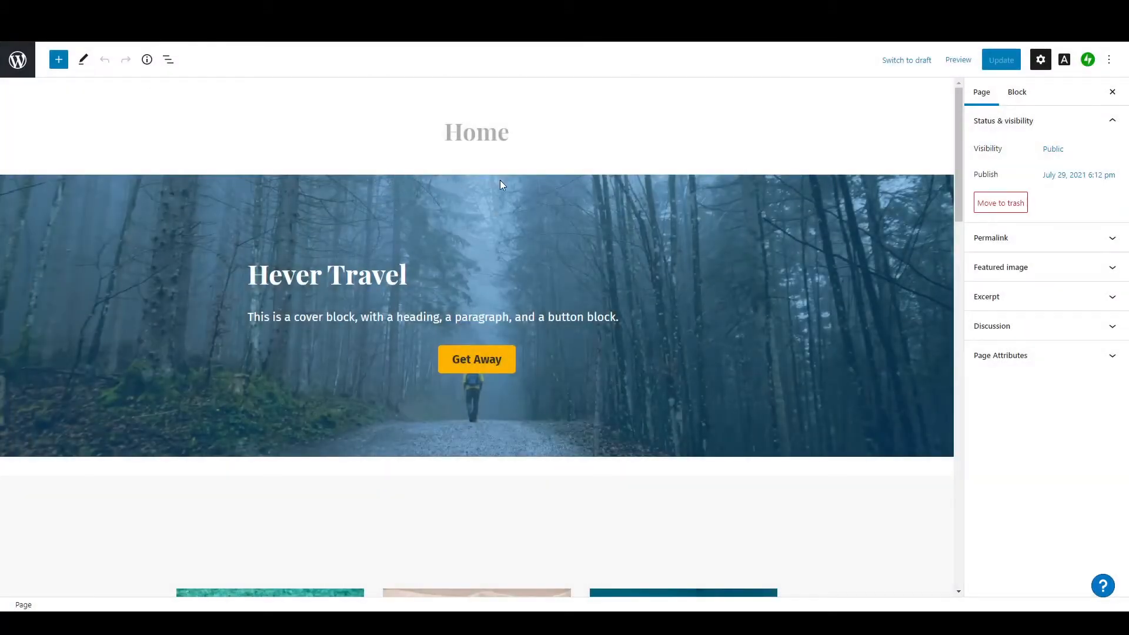
{"action": "left_click", "coordinate": [957, 60]}
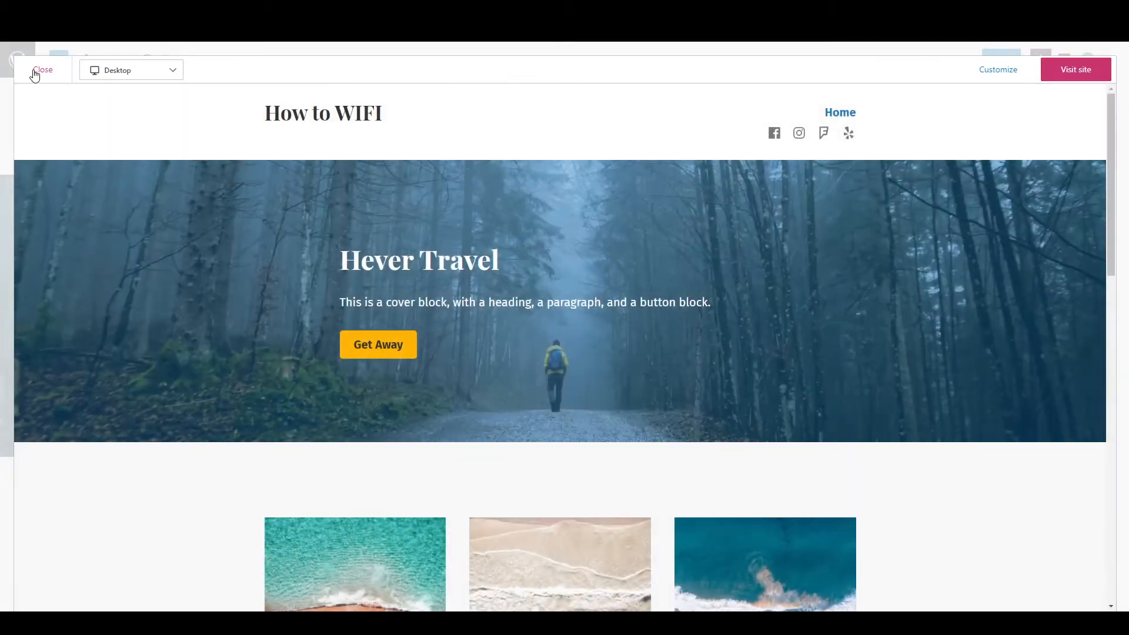
{"action": "left_click", "coordinate": [36, 71]}
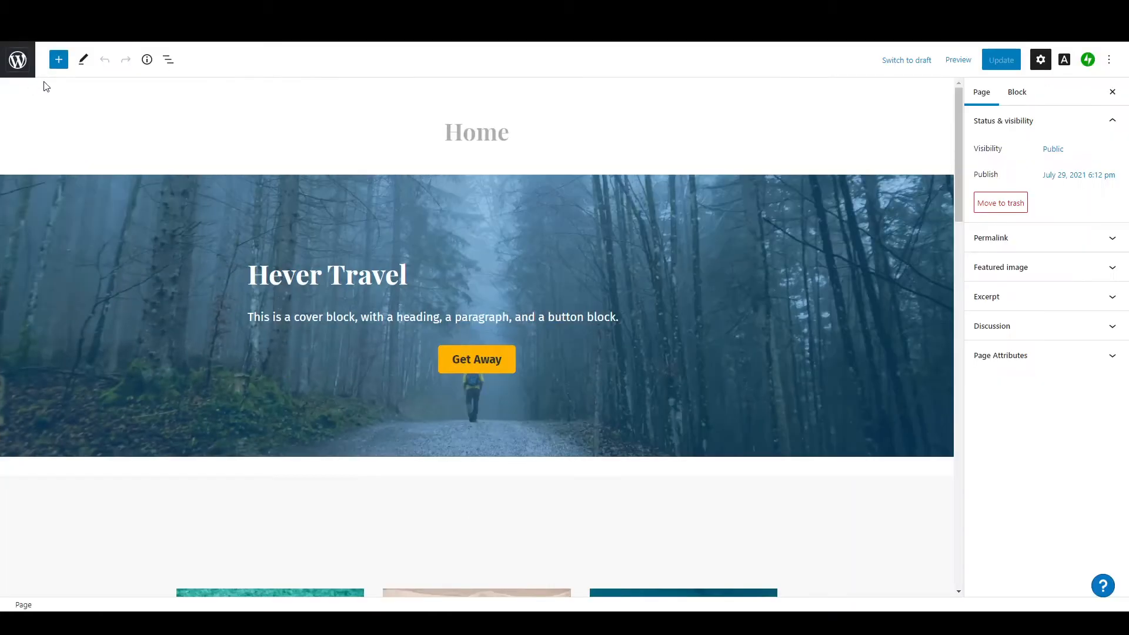
Select the Hever Travel heading and its surrounding cover block to inspect their block settings
{"action": "left_click", "coordinate": [397, 281]}
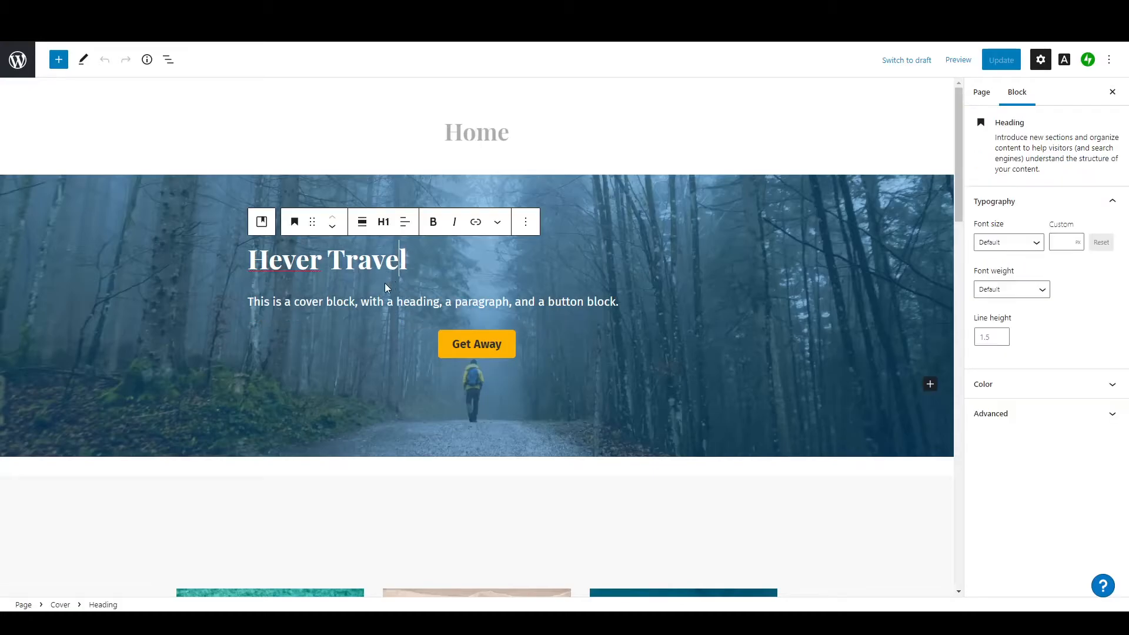
{"action": "left_click_drag", "start_coordinate": [385, 259], "coordinate": [271, 259]}
{"action": "left_click", "coordinate": [231, 270]}
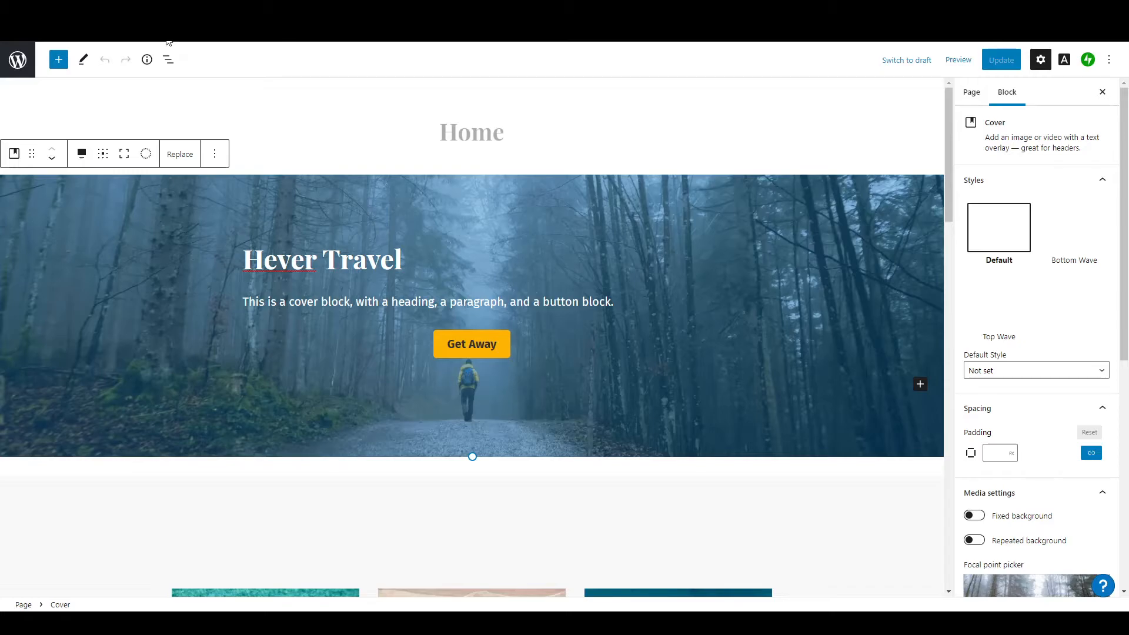
Return to the site dashboard and open the theme customizer
{"action": "key", "text": "Return"}
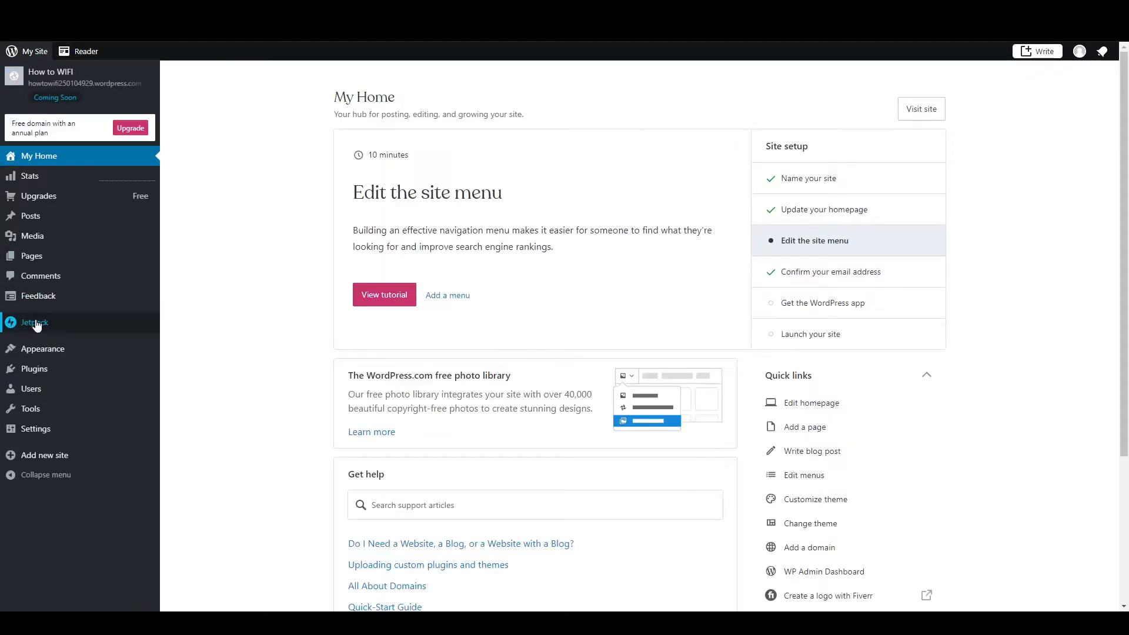
{"action": "mouse_move", "coordinate": [67, 356]}
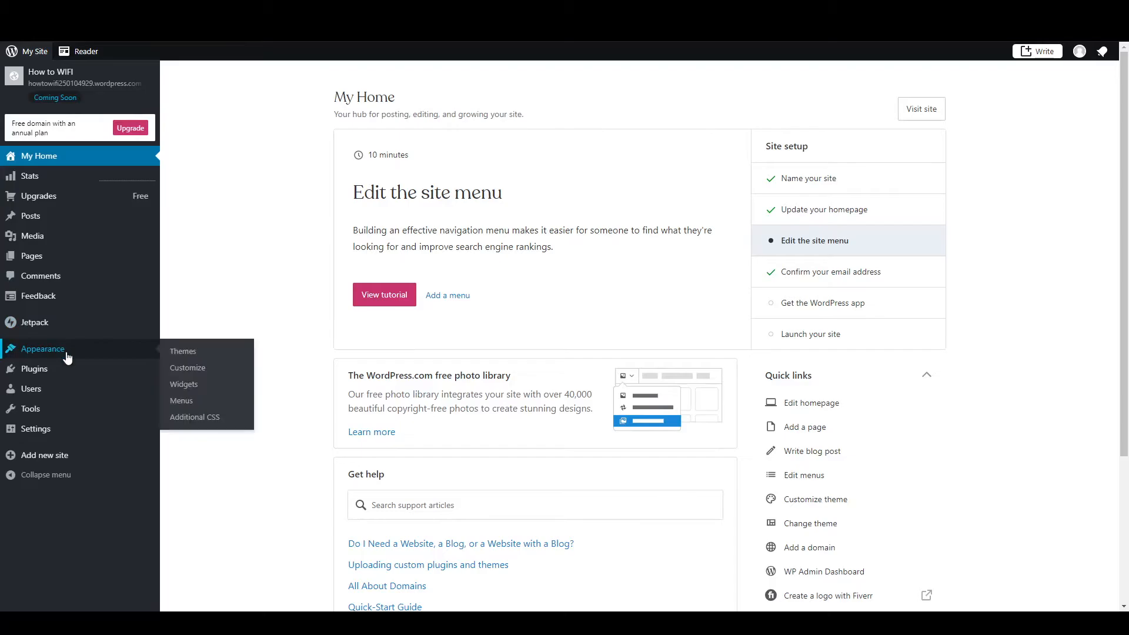
{"action": "left_click", "coordinate": [191, 374]}
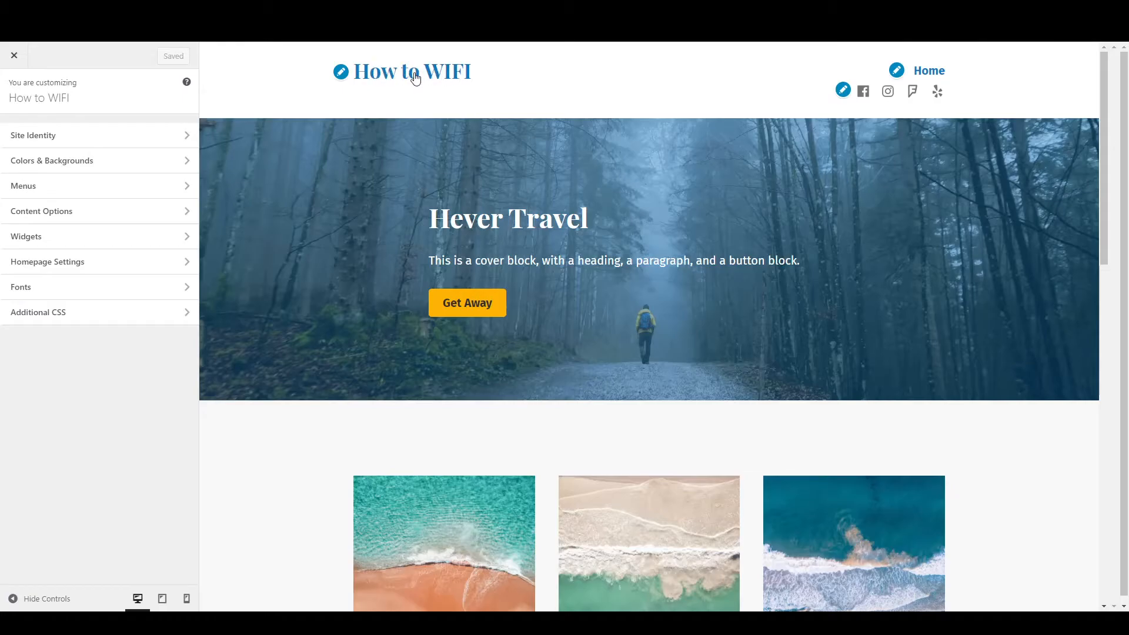
Upload the image unnamed__2_-removebg-preview.png as the logo file in the Site Identity settings
{"action": "left_click", "coordinate": [156, 142]}
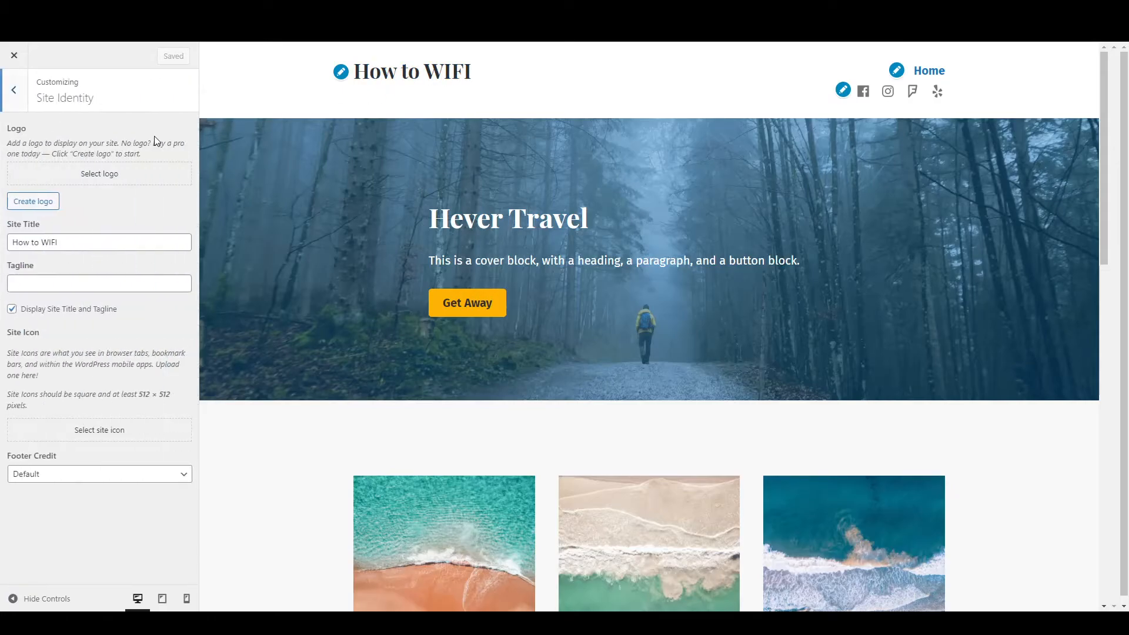
{"action": "left_click", "coordinate": [104, 180]}
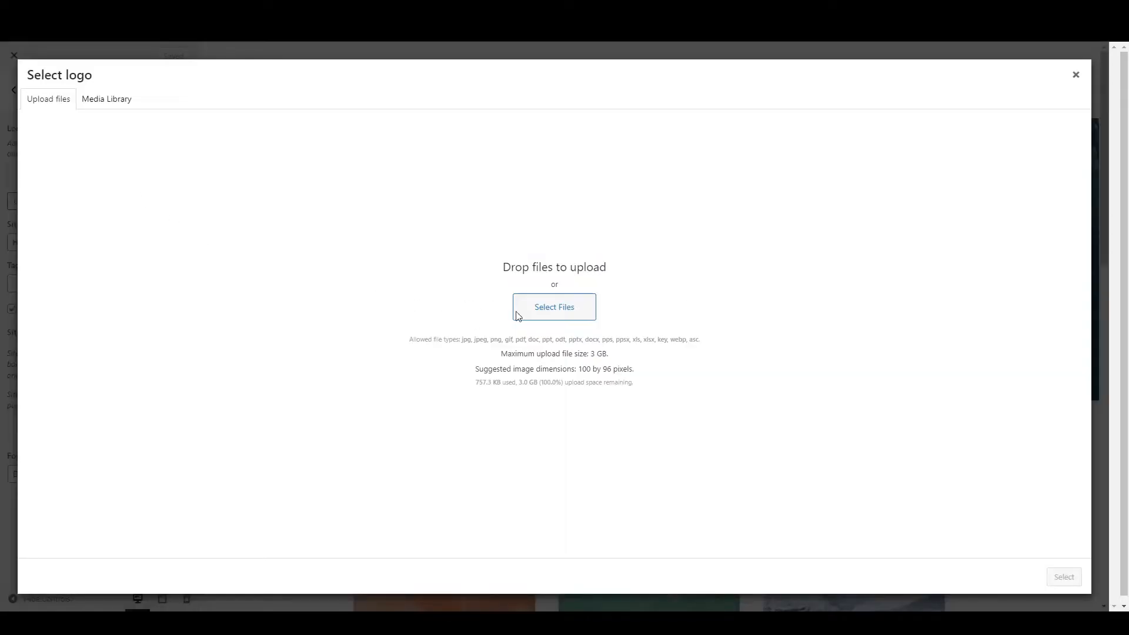
{"action": "left_click", "coordinate": [557, 318]}
{"action": "double_click", "coordinate": [145, 122]}
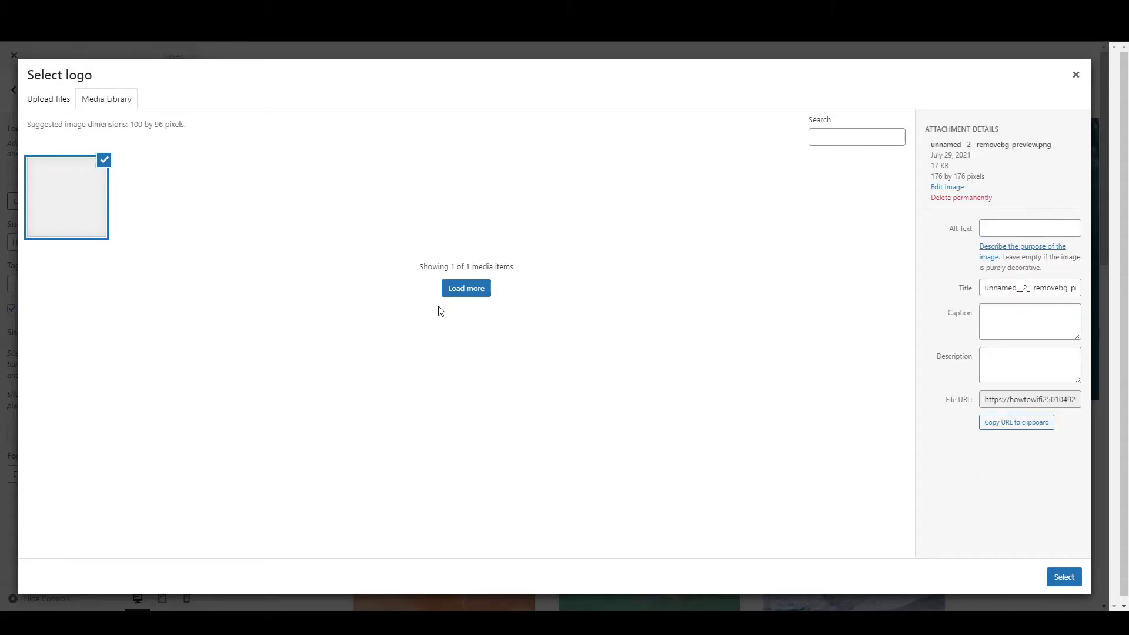
Use the uploaded image as the site logo, extending the crop area to cover the whole picture
{"action": "left_click", "coordinate": [1065, 578]}
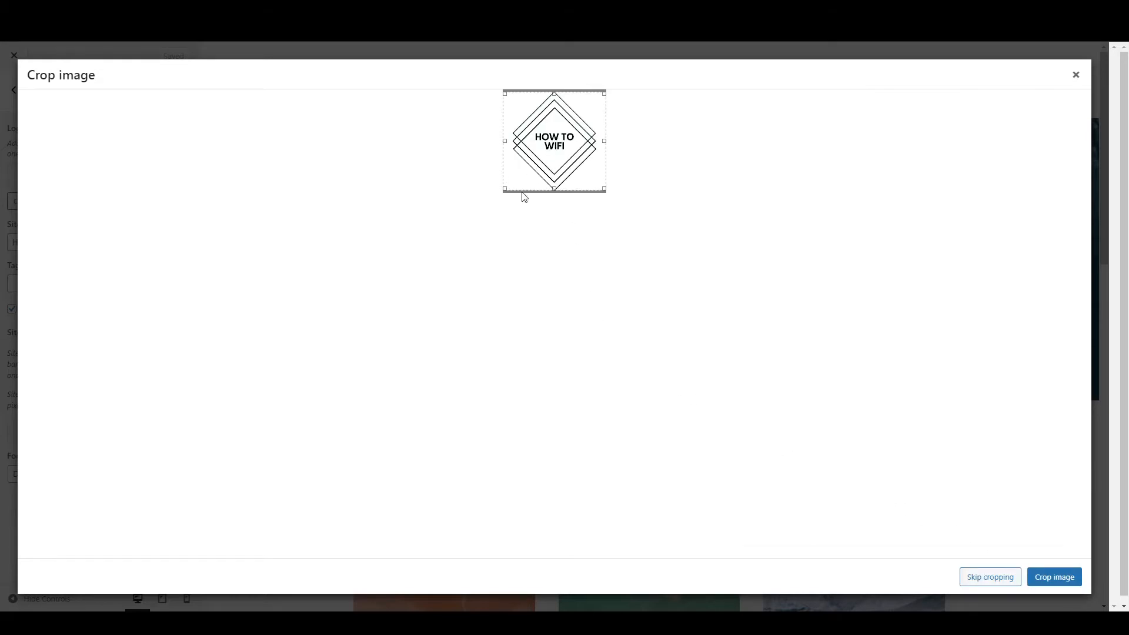
{"action": "left_click_drag", "start_coordinate": [506, 188], "coordinate": [482, 222]}
{"action": "left_click_drag", "start_coordinate": [506, 94], "coordinate": [482, 64]}
{"action": "left_click", "coordinate": [1057, 577]}
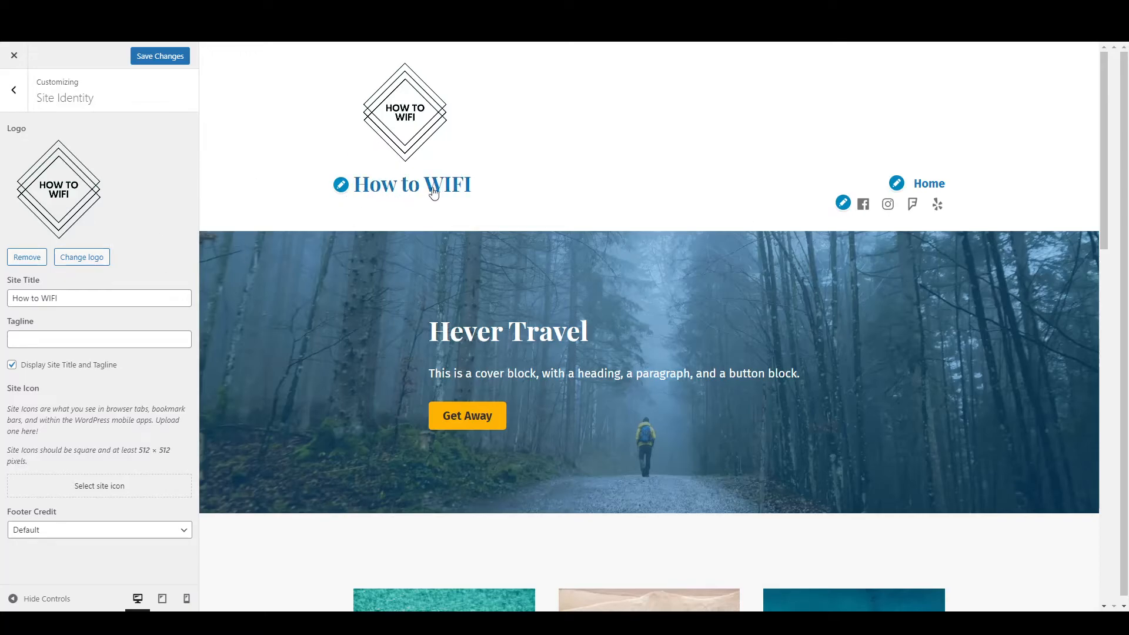
Clear the site title, turn off the display of site title and tagline, and save the changes
{"action": "left_click_drag", "start_coordinate": [76, 298], "coordinate": [2, 301]}
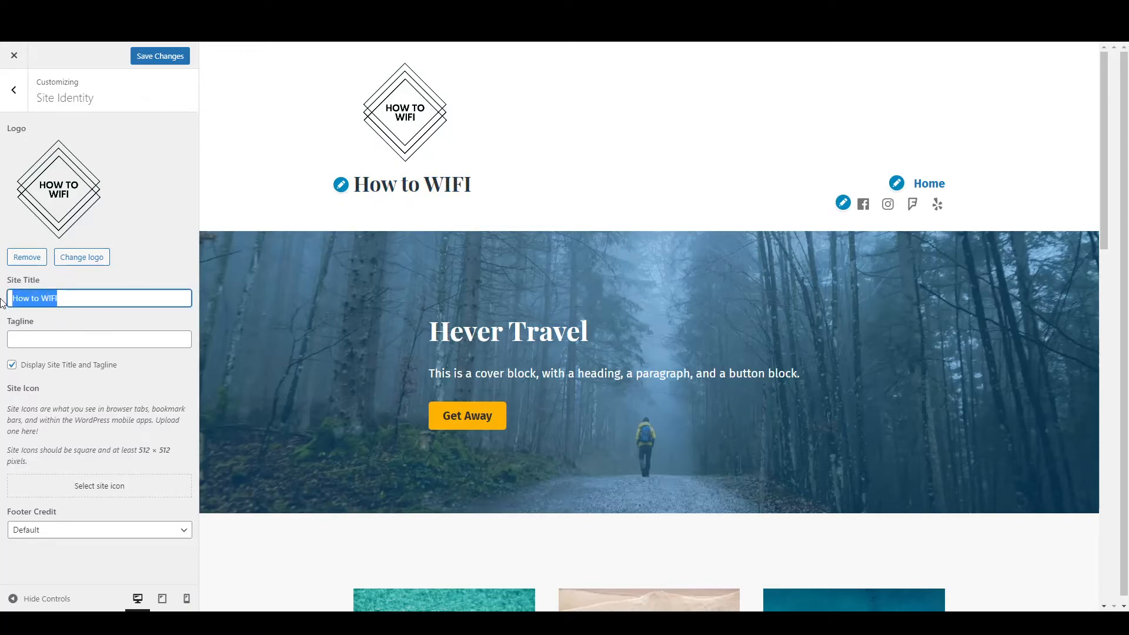
{"action": "key", "text": "BackSpace"}
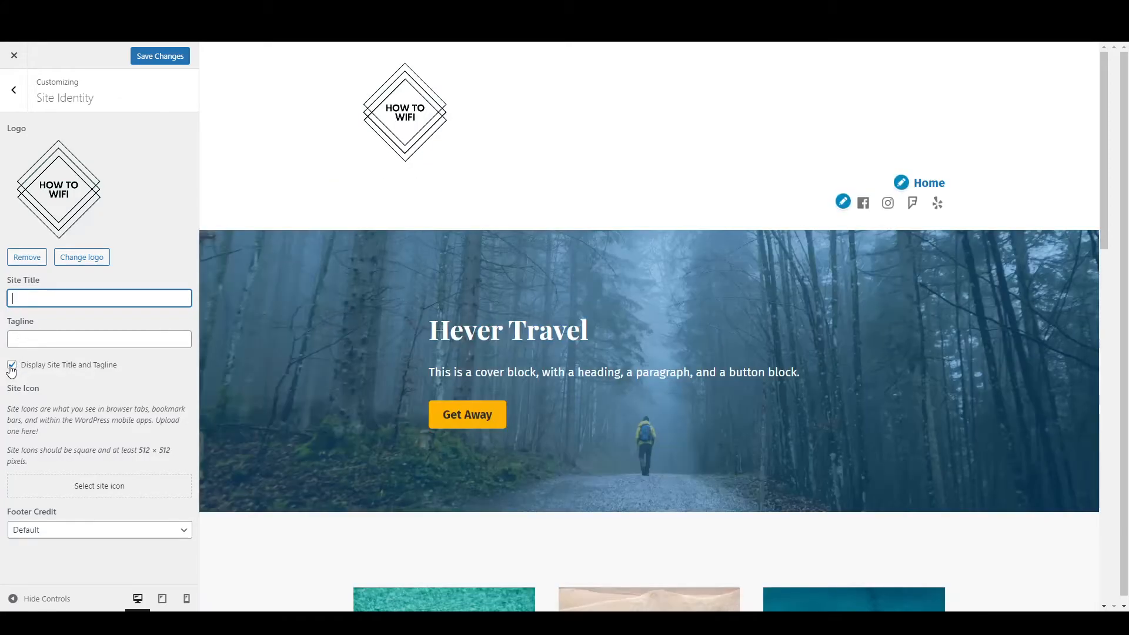
{"action": "left_click", "coordinate": [12, 366]}
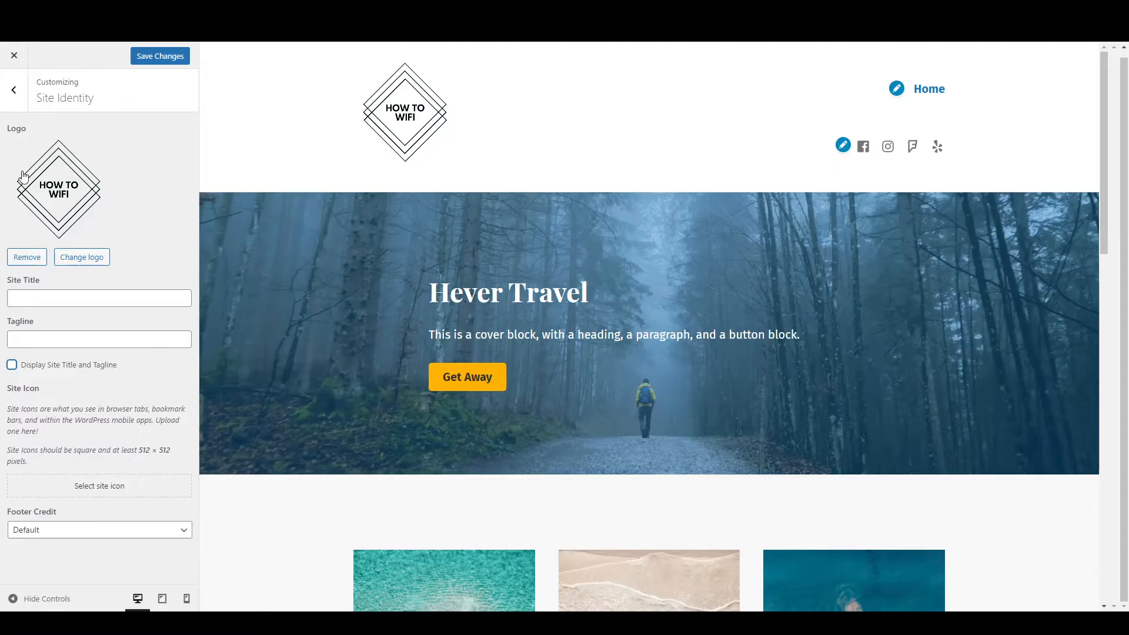
{"action": "left_click", "coordinate": [162, 61]}
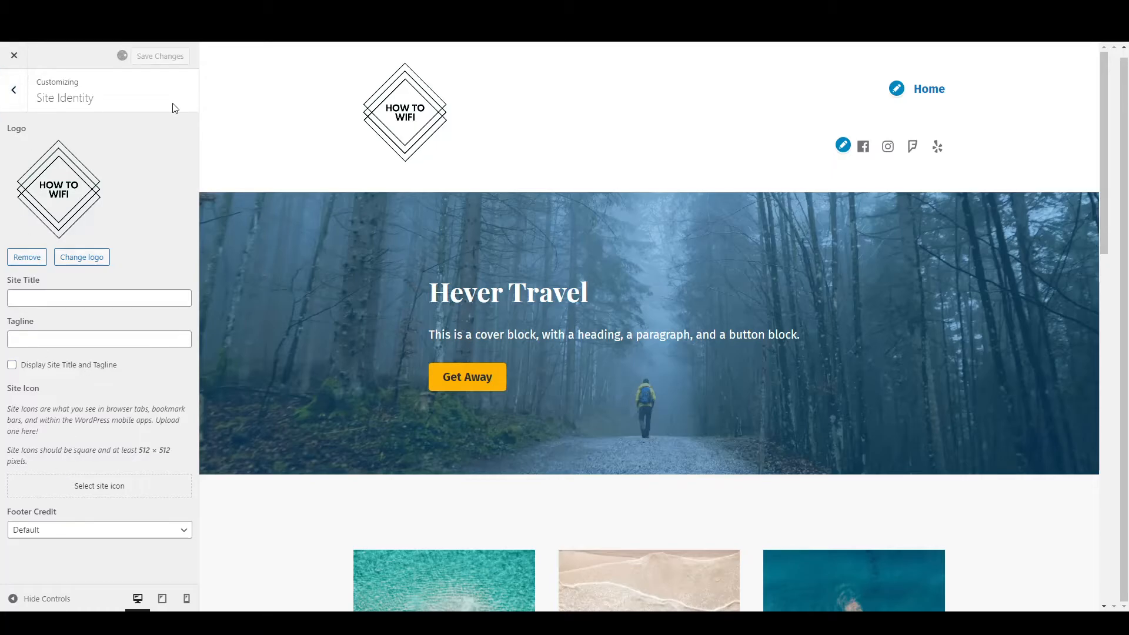
Open the Colors & Backgrounds settings, look at the foreground color choices and reset the colors to default
{"action": "left_click", "coordinate": [17, 89]}
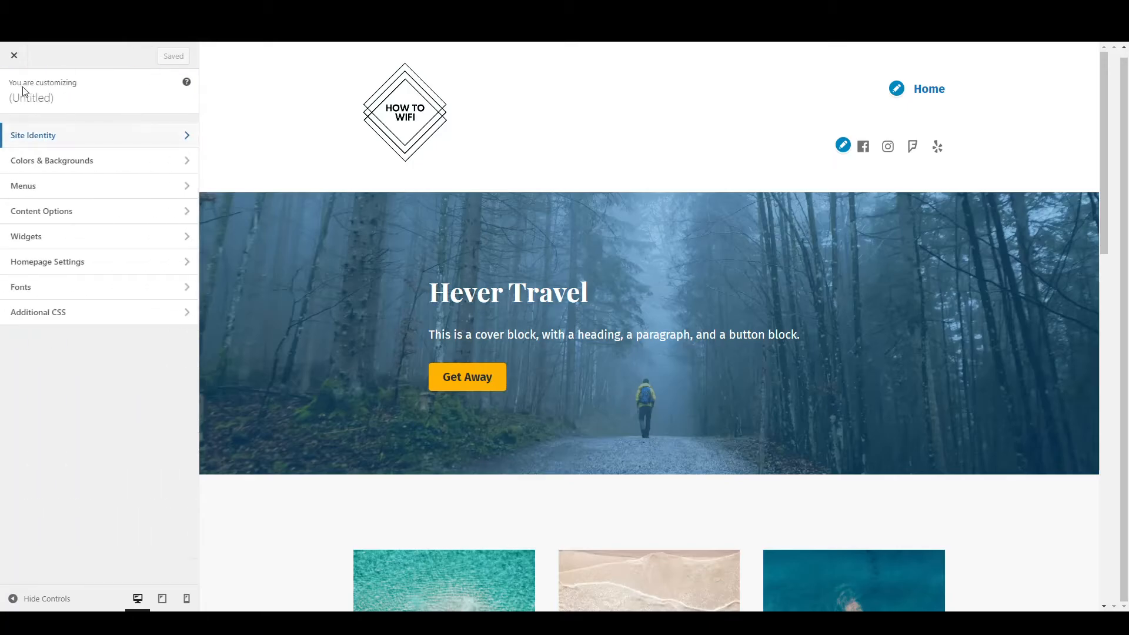
{"action": "left_click", "coordinate": [29, 163]}
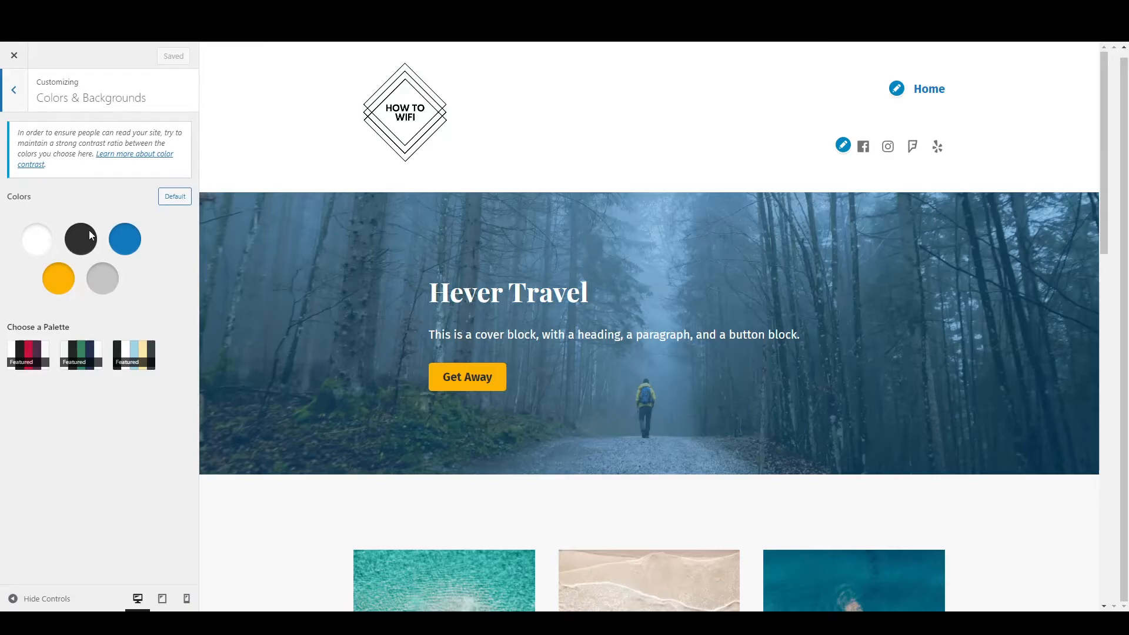
{"action": "left_click", "coordinate": [82, 246]}
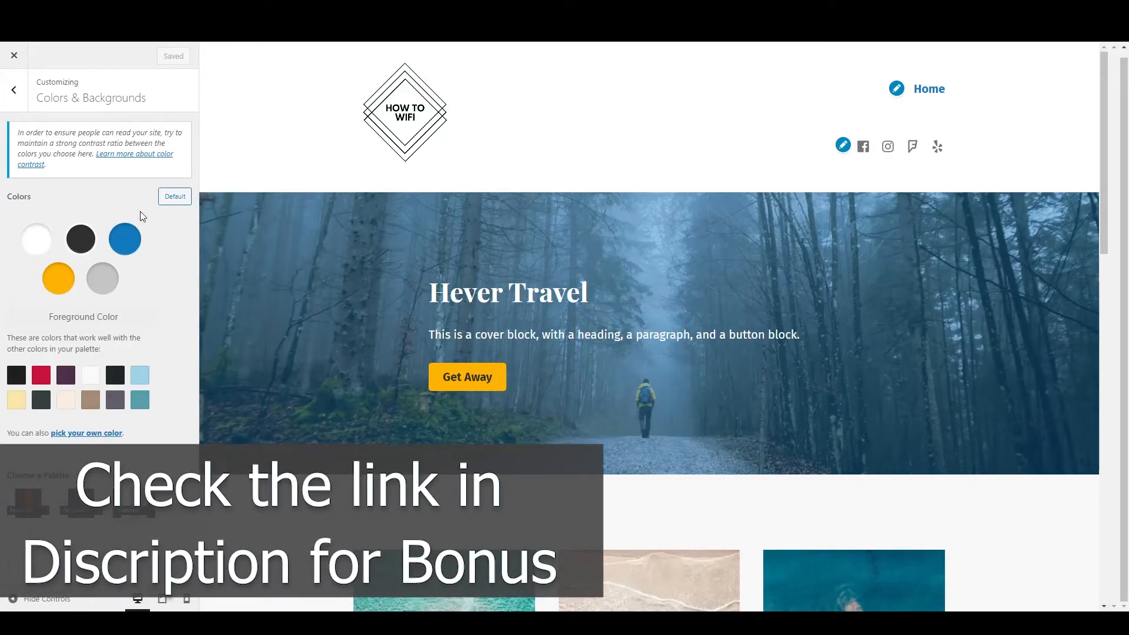
{"action": "left_click", "coordinate": [172, 198]}
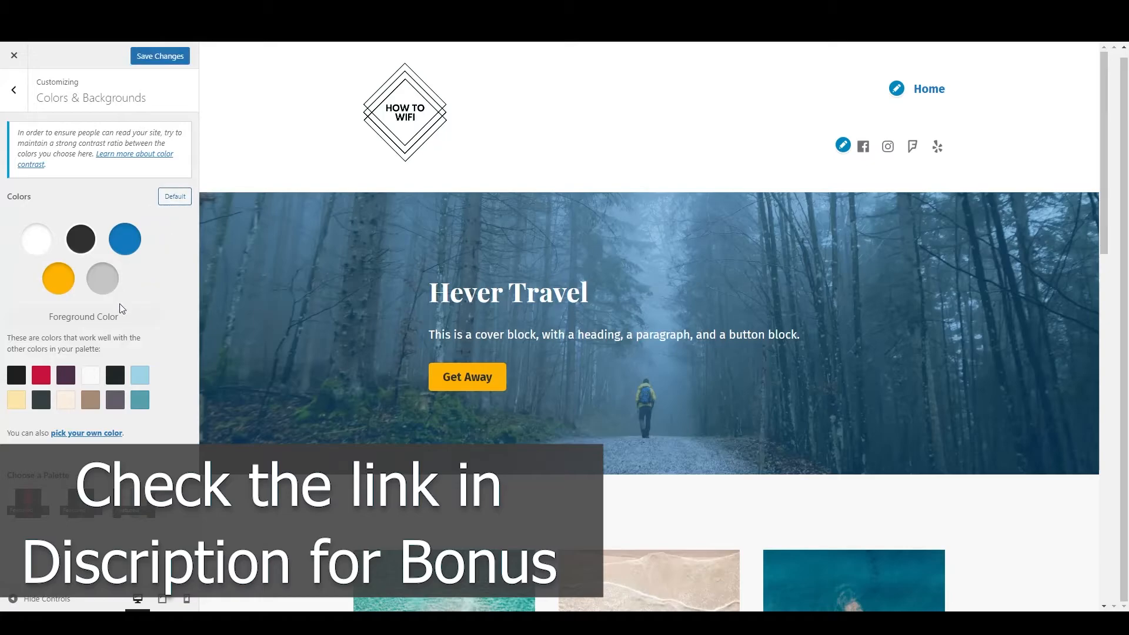
{"action": "left_click", "coordinate": [84, 247]}
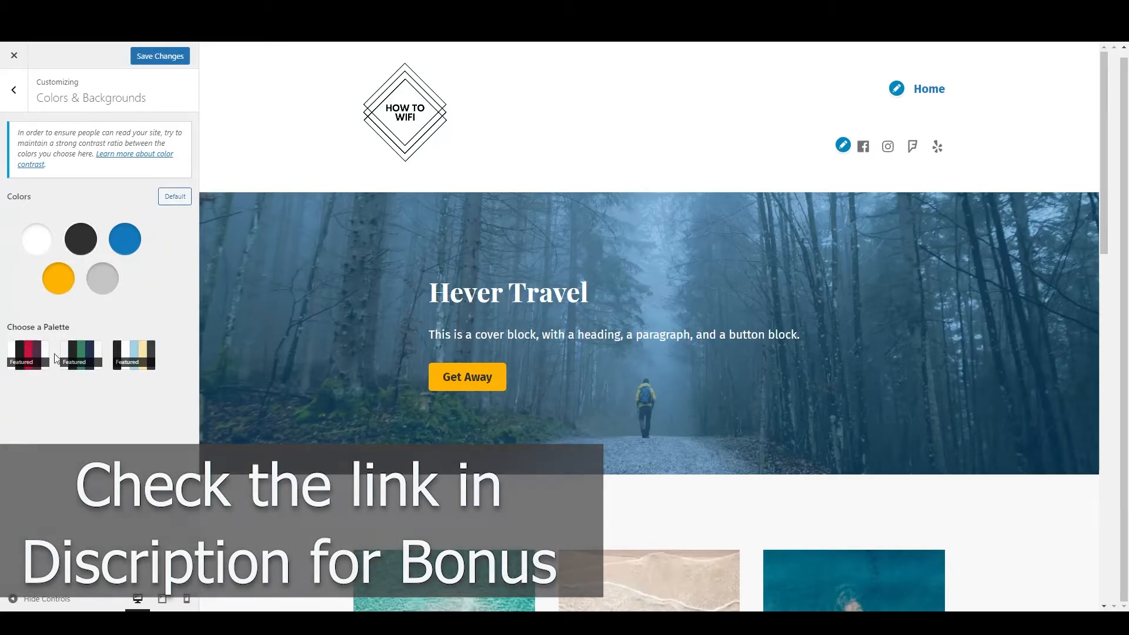
Try the three featured color palettes on the site, and restore the theme's default colors
{"action": "left_click", "coordinate": [28, 360]}
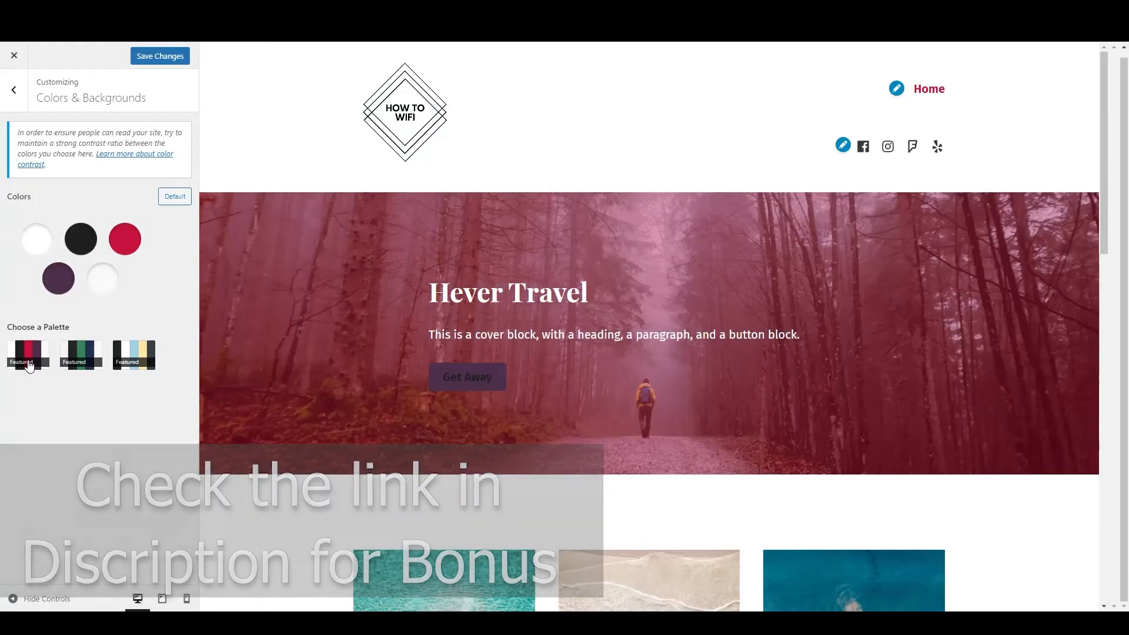
{"action": "left_click", "coordinate": [81, 355]}
{"action": "left_click", "coordinate": [136, 356]}
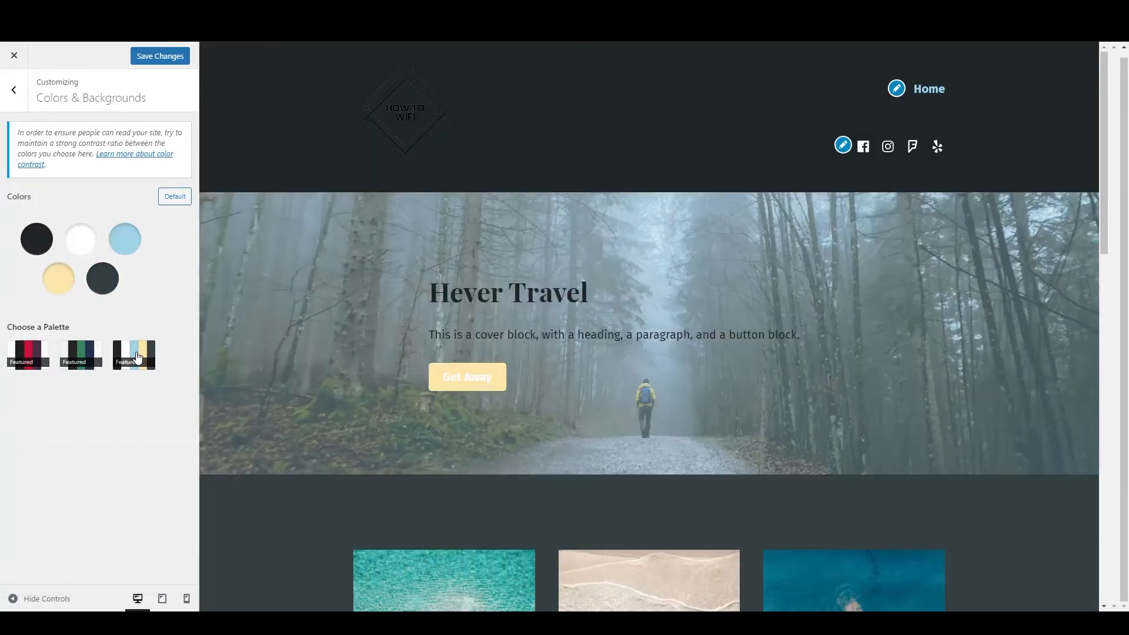
{"action": "scroll", "coordinate": [387, 167], "scroll_direction": "down", "scroll_amount": 2}
{"action": "scroll", "coordinate": [387, 166], "scroll_direction": "up", "scroll_amount": 2}
{"action": "left_click", "coordinate": [40, 359]}
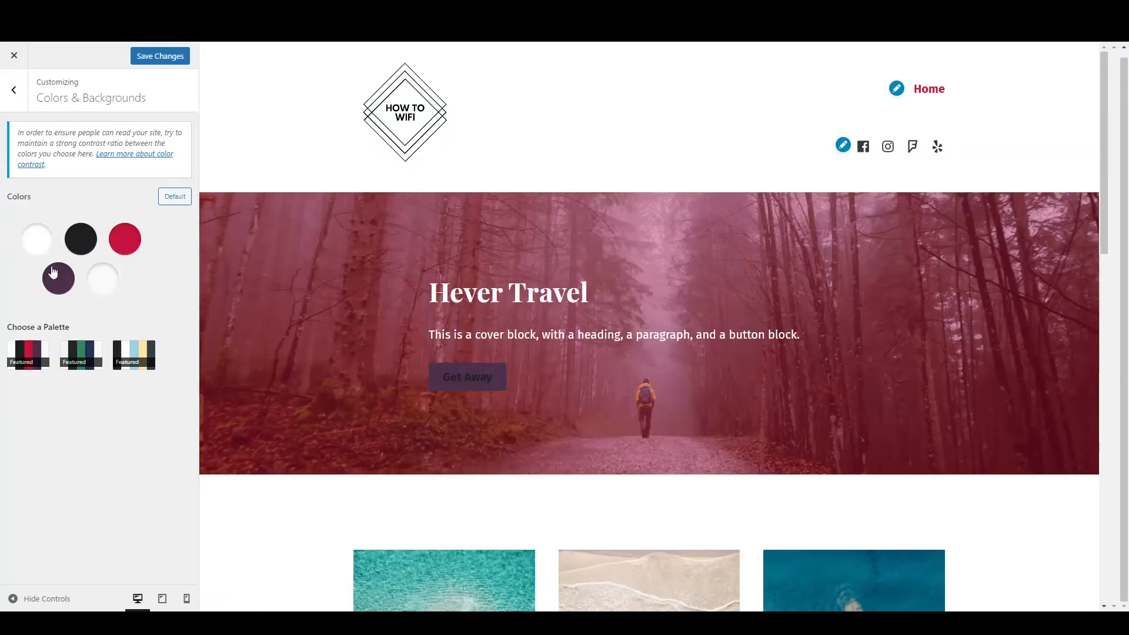
{"action": "left_click", "coordinate": [47, 245]}
{"action": "left_click", "coordinate": [188, 196]}
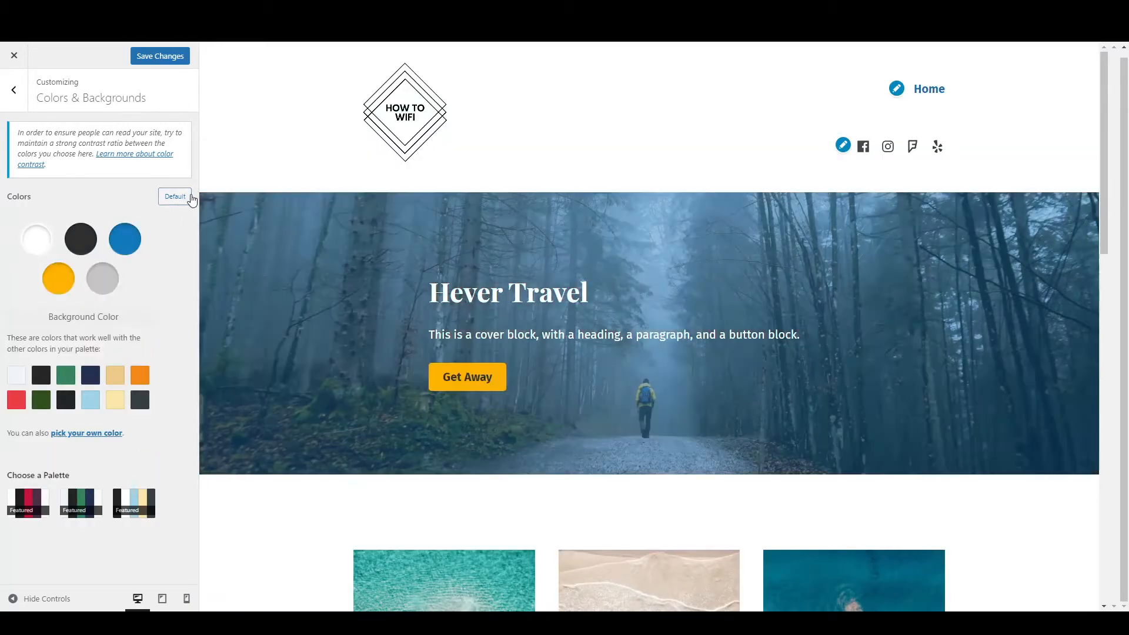
Create a new page named About and add it to the Primary menu
{"action": "left_click", "coordinate": [15, 90]}
{"action": "left_click", "coordinate": [37, 193]}
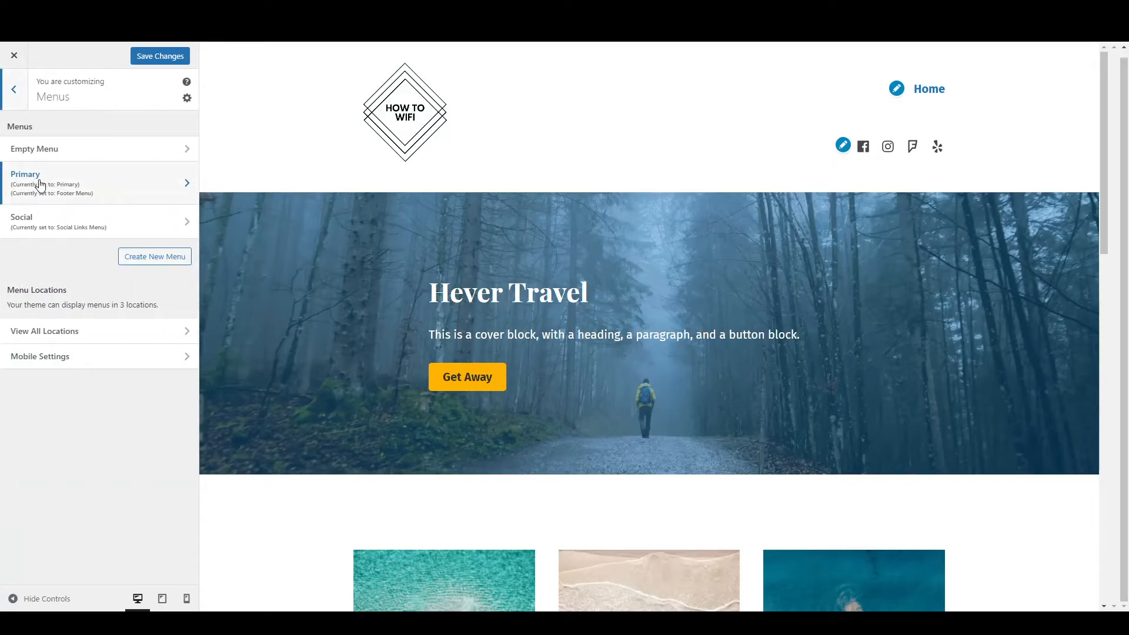
{"action": "left_click", "coordinate": [73, 184]}
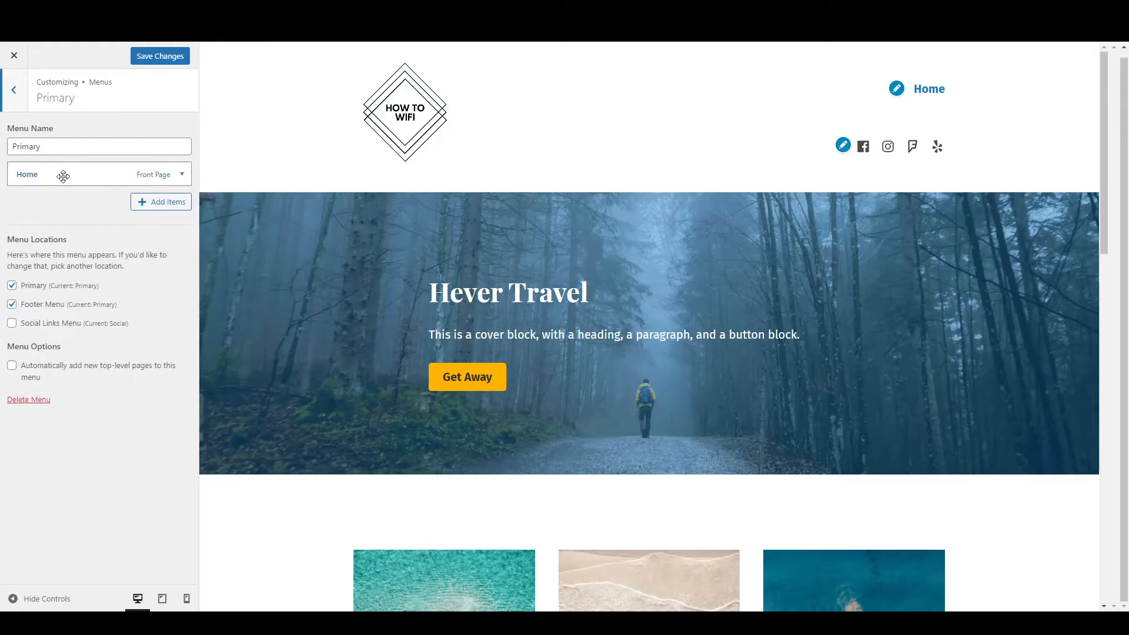
{"action": "left_click", "coordinate": [160, 203]}
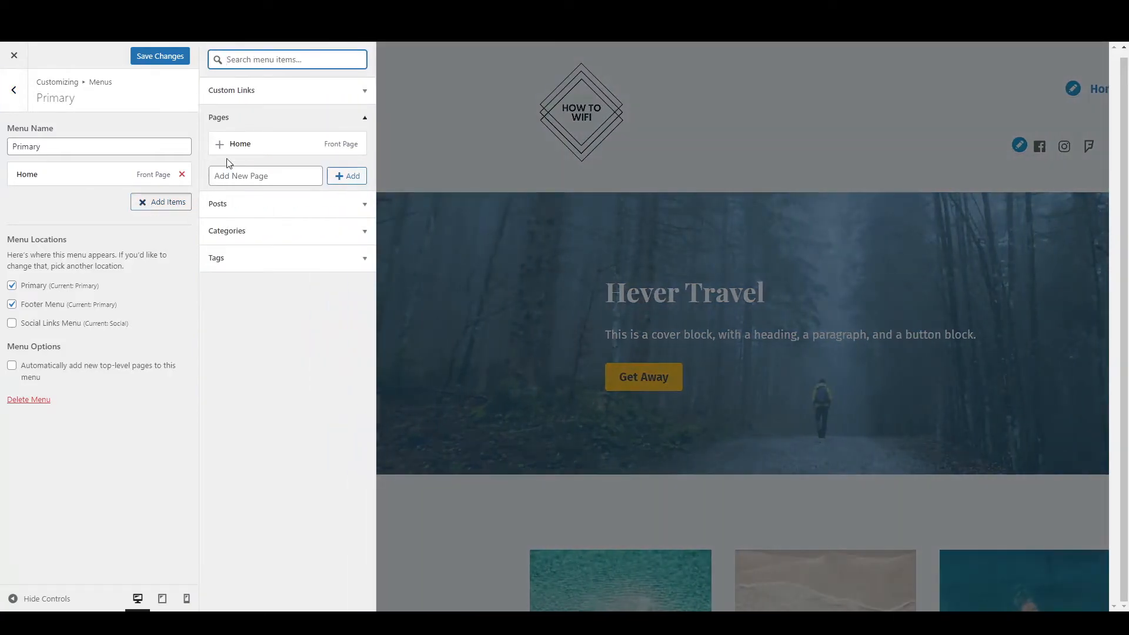
{"action": "left_click", "coordinate": [242, 179]}
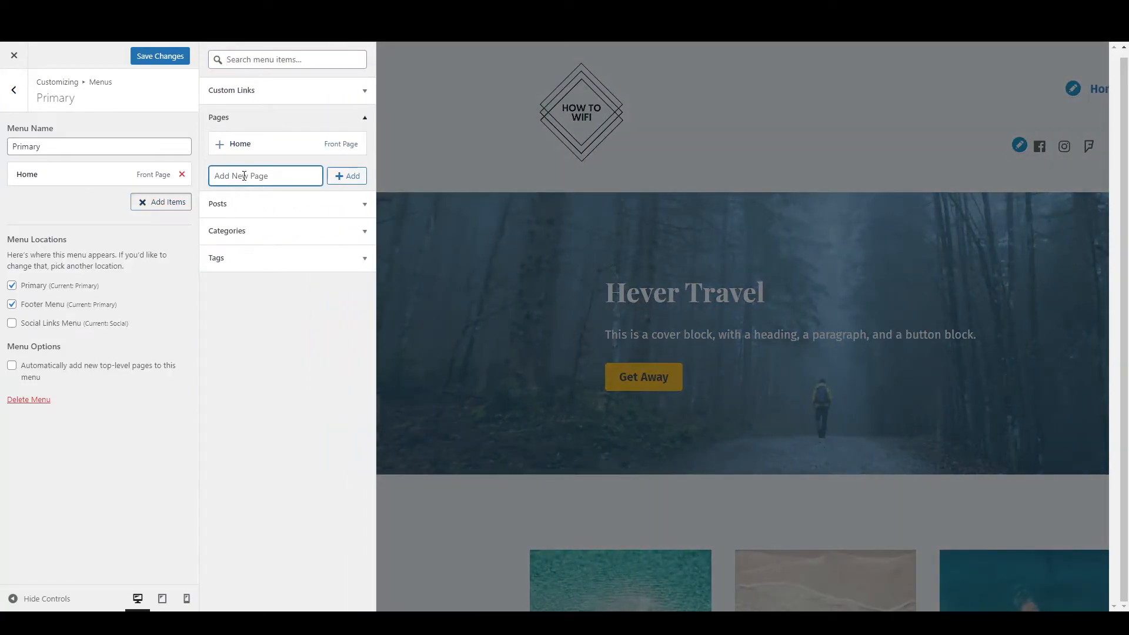
{"action": "type", "text": "About"}
{"action": "left_click", "coordinate": [352, 180]}
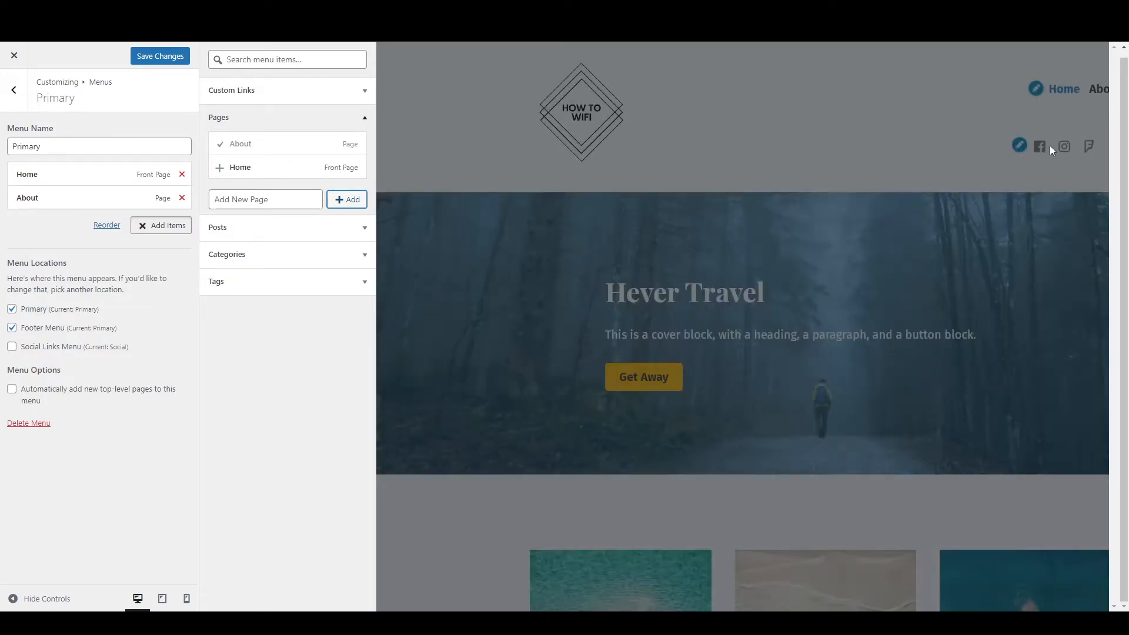
Create a new page named Contact Us and add it to the Primary menu
{"action": "left_click", "coordinate": [248, 202]}
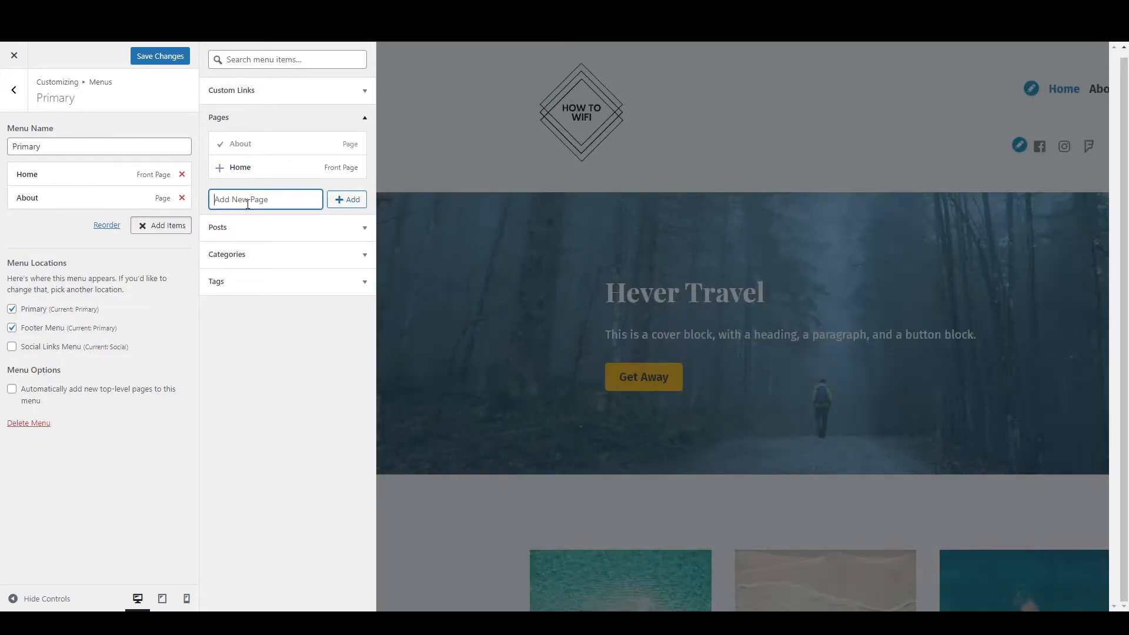
{"action": "type", "text": "Co"}
{"action": "left_click", "coordinate": [351, 200]}
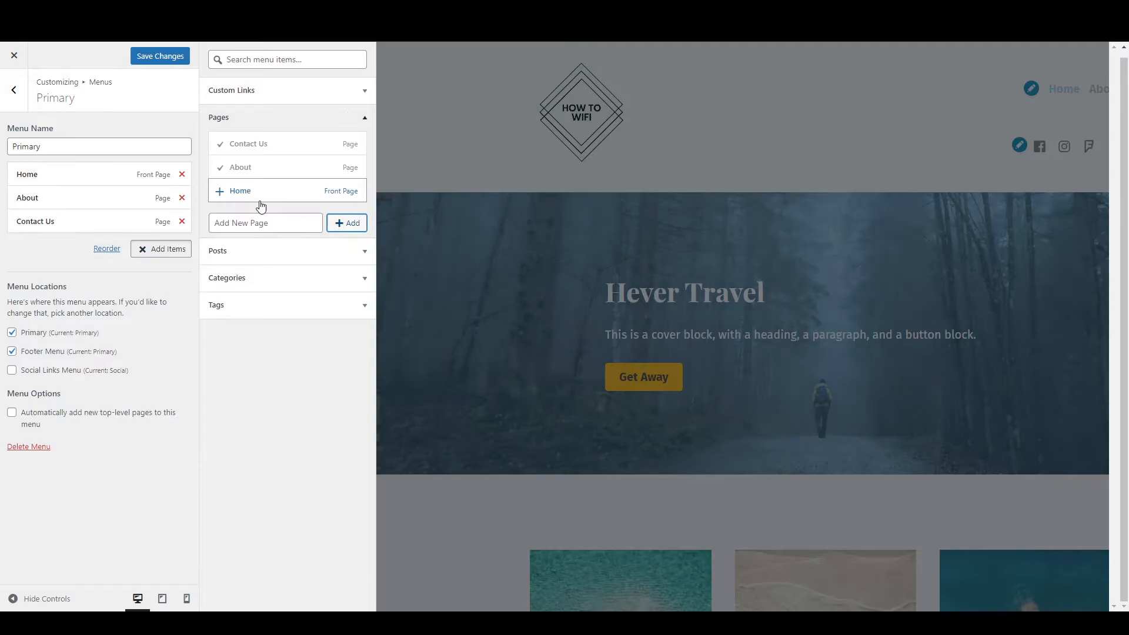
Create a new page named Services and add it to the Primary menu
{"action": "left_click", "coordinate": [245, 221]}
{"action": "type", "text": "sERV"}
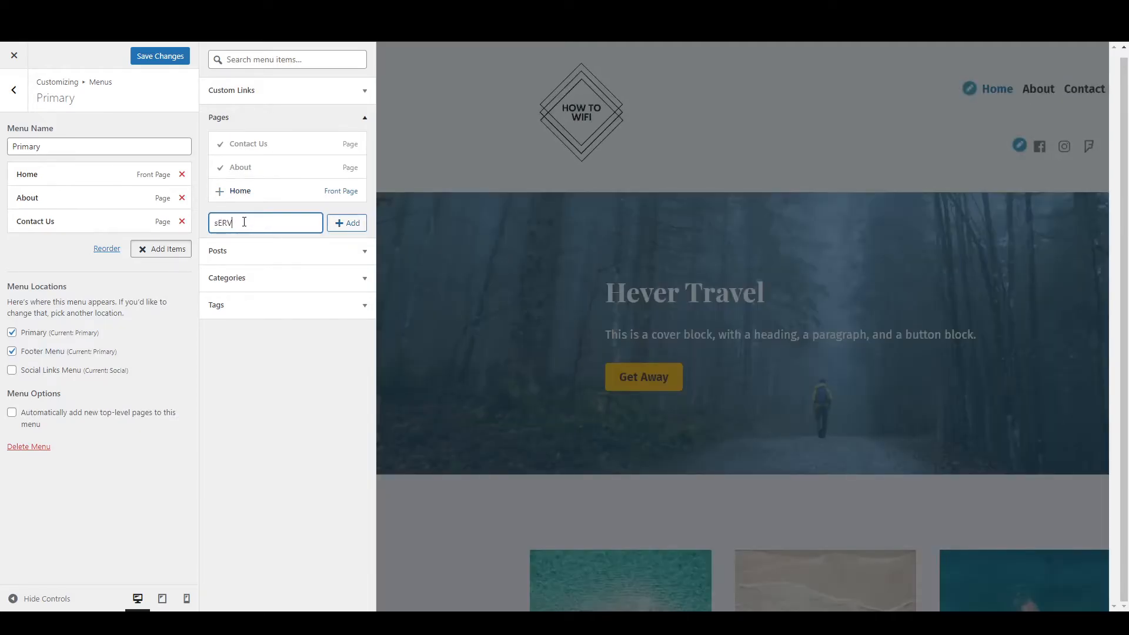
{"action": "type", "text": "ICES"}
{"action": "key", "text": "ctrl+a"}
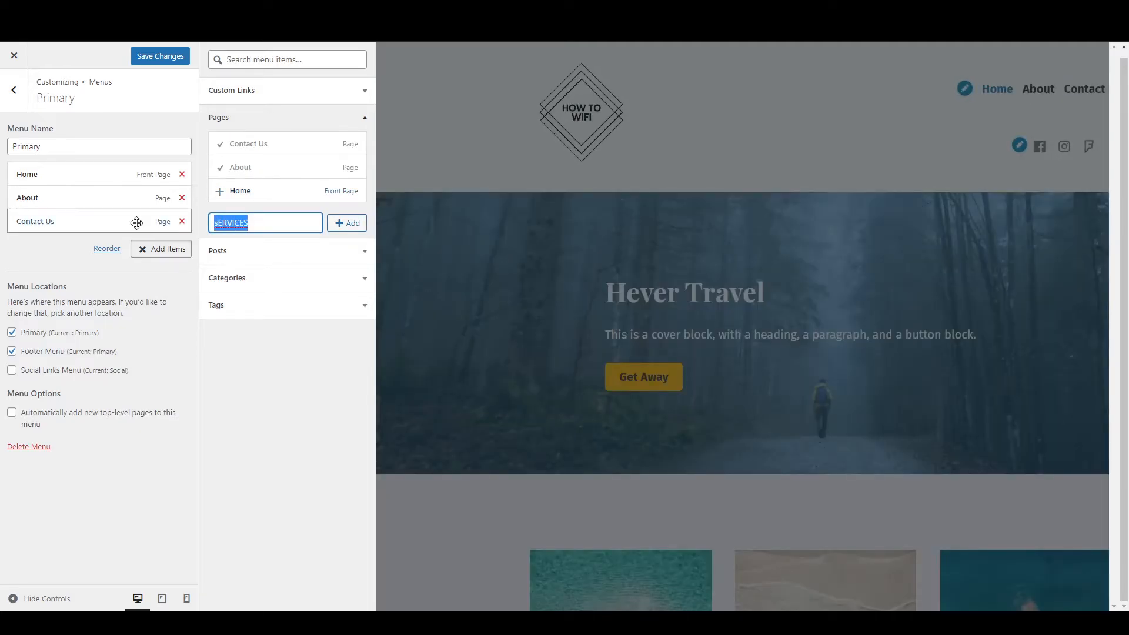
{"action": "type", "text": "Services"}
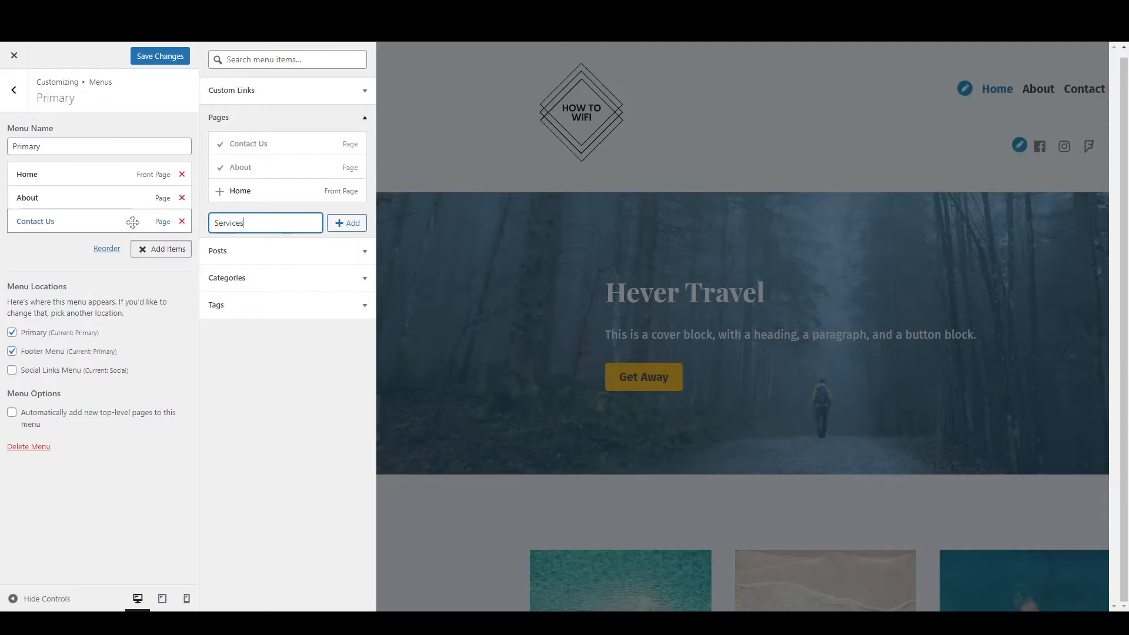
{"action": "left_click", "coordinate": [344, 224]}
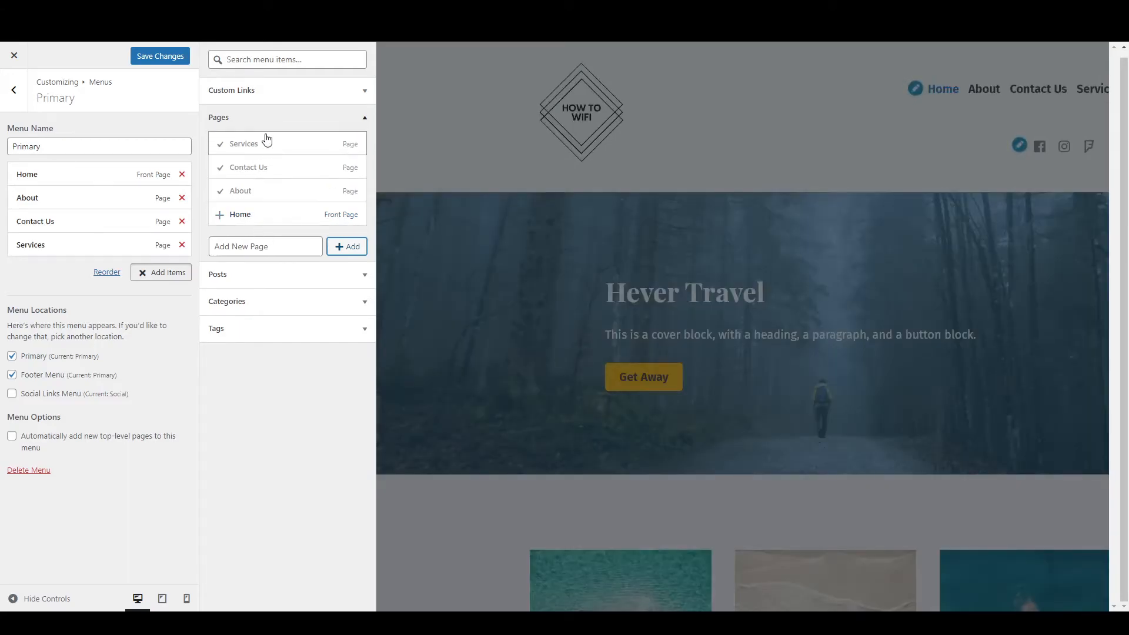
Add the existing Contact Us page to the Primary menu again, after Services
{"action": "left_click_drag", "start_coordinate": [277, 212], "coordinate": [266, 181]}
{"action": "left_click", "coordinate": [265, 176]}
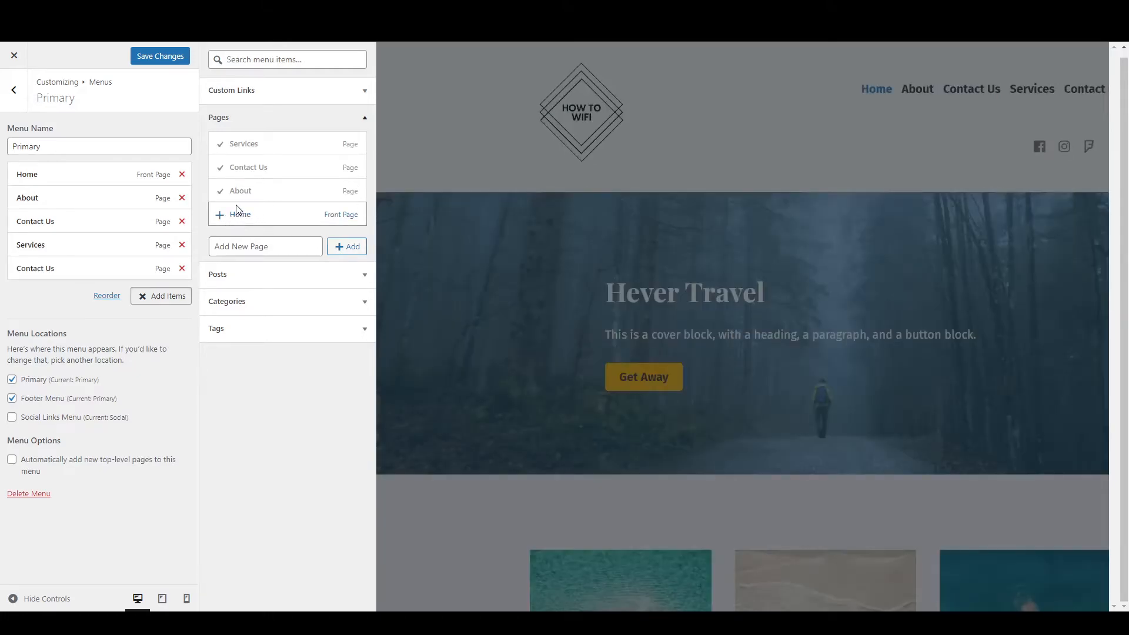
Add the Home page to the Primary menu again, reorder it to second place with About last, and save the changes
{"action": "left_click", "coordinate": [239, 212]}
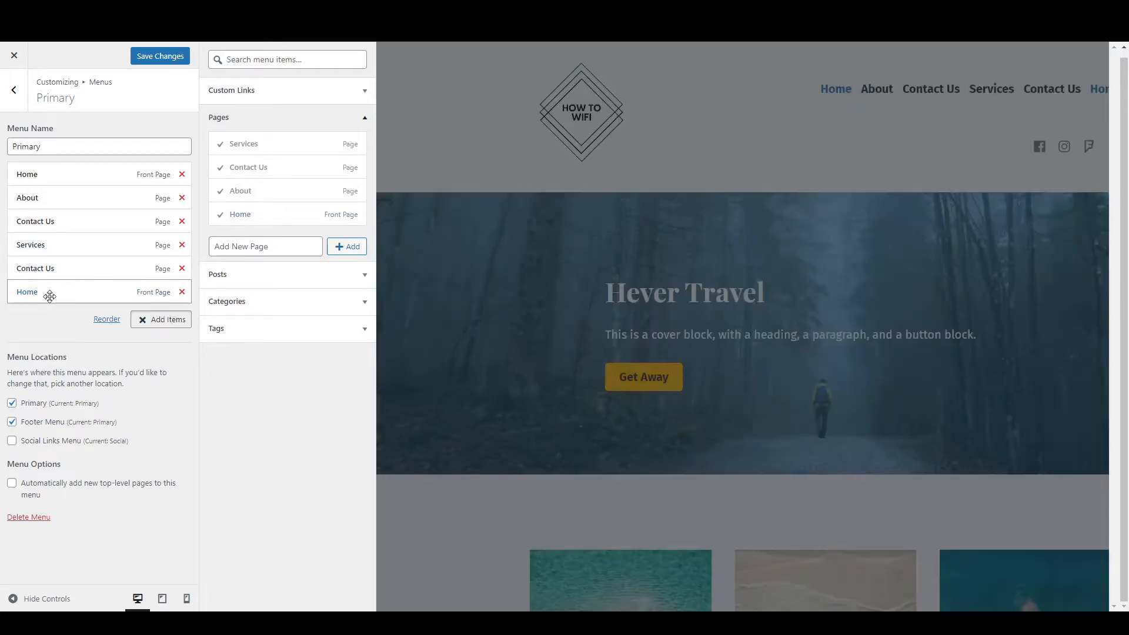
{"action": "mouse_move", "coordinate": [46, 292]}
{"action": "left_mouse_down"}
{"action": "mouse_move", "coordinate": [45, 171]}
{"action": "mouse_move", "coordinate": [52, 293]}
{"action": "left_mouse_up"}
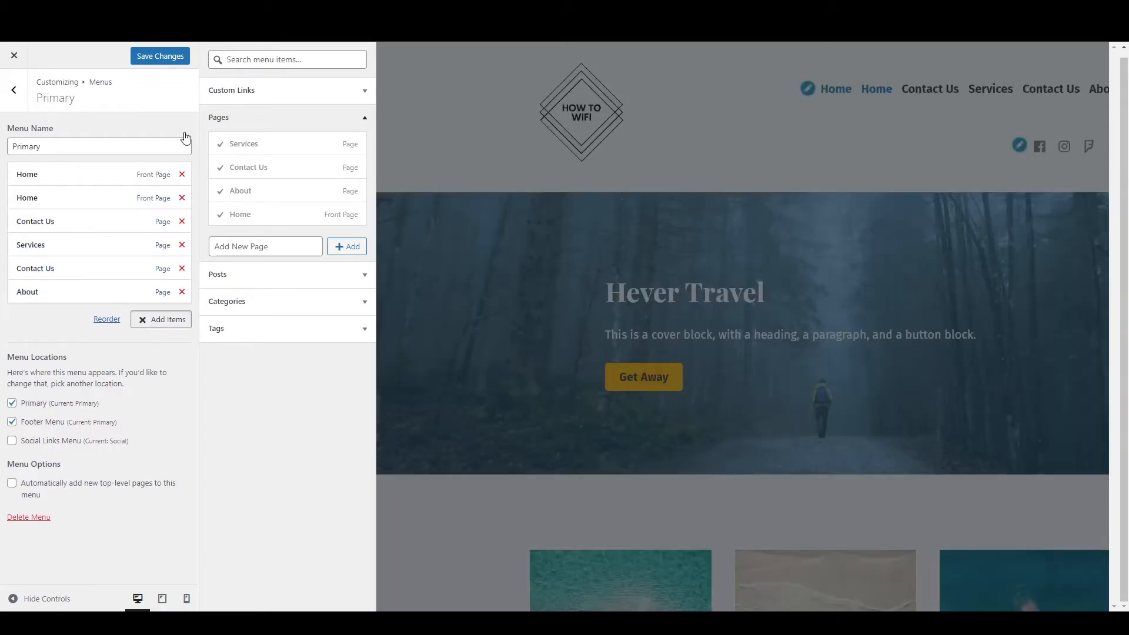
{"action": "left_click", "coordinate": [157, 59]}
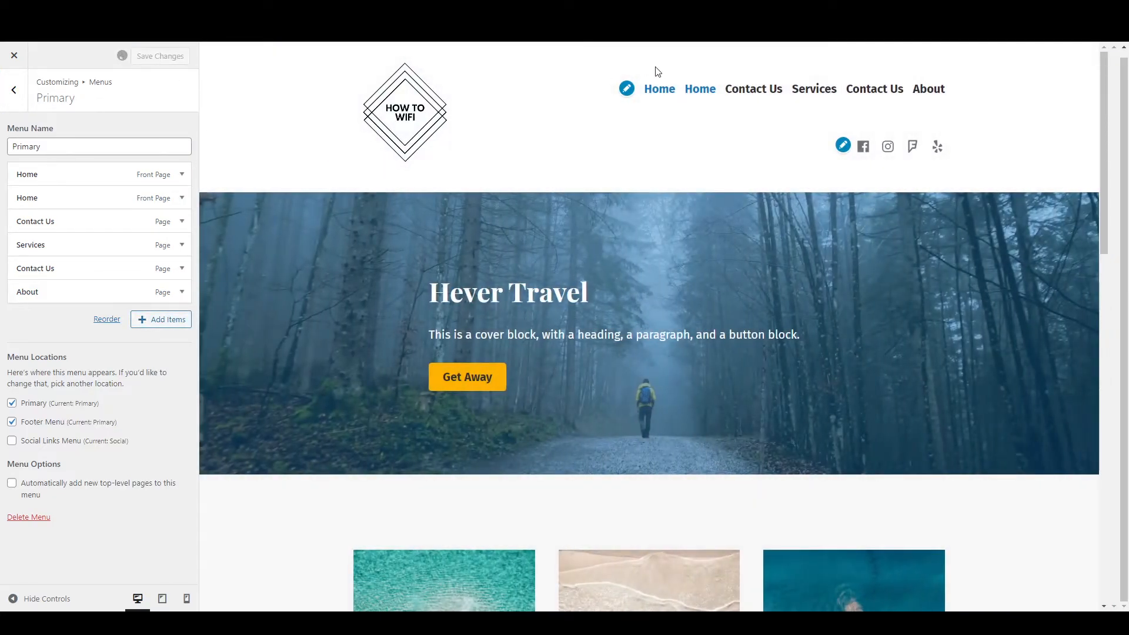
Remove the second Home item from the Primary menu
{"action": "left_click", "coordinate": [182, 198]}
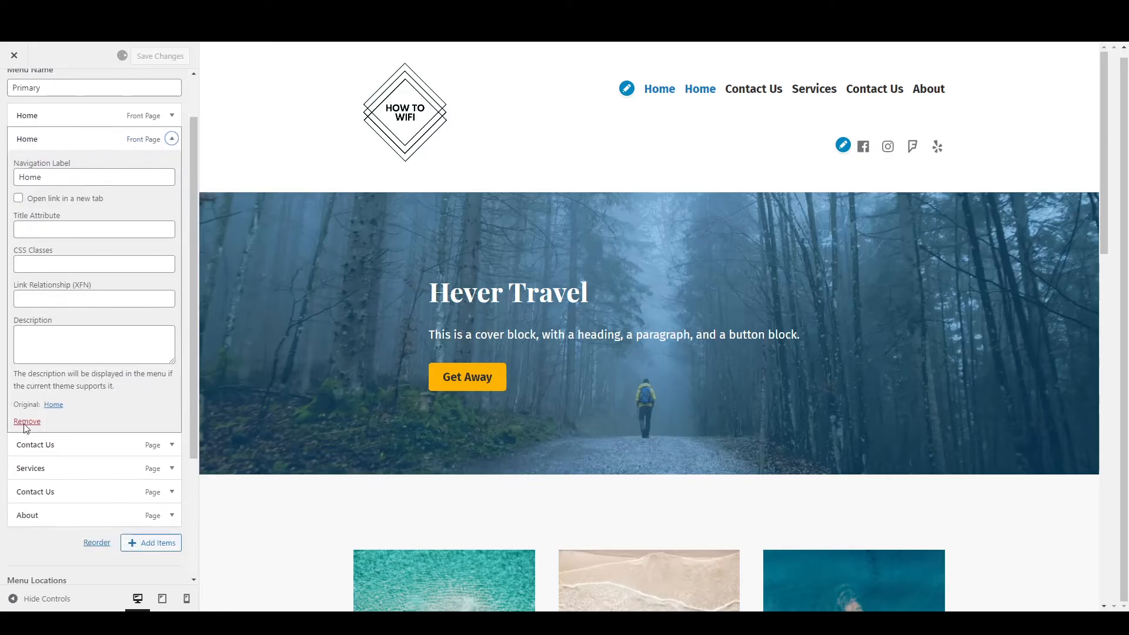
{"action": "left_click", "coordinate": [27, 422]}
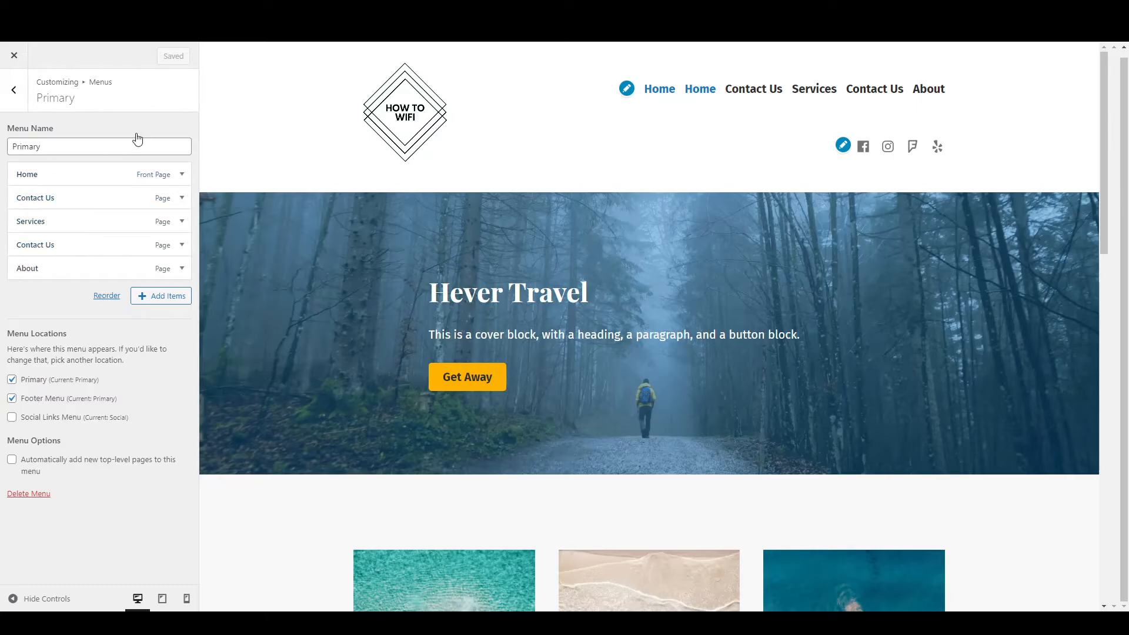
{"action": "left_click", "coordinate": [19, 94]}
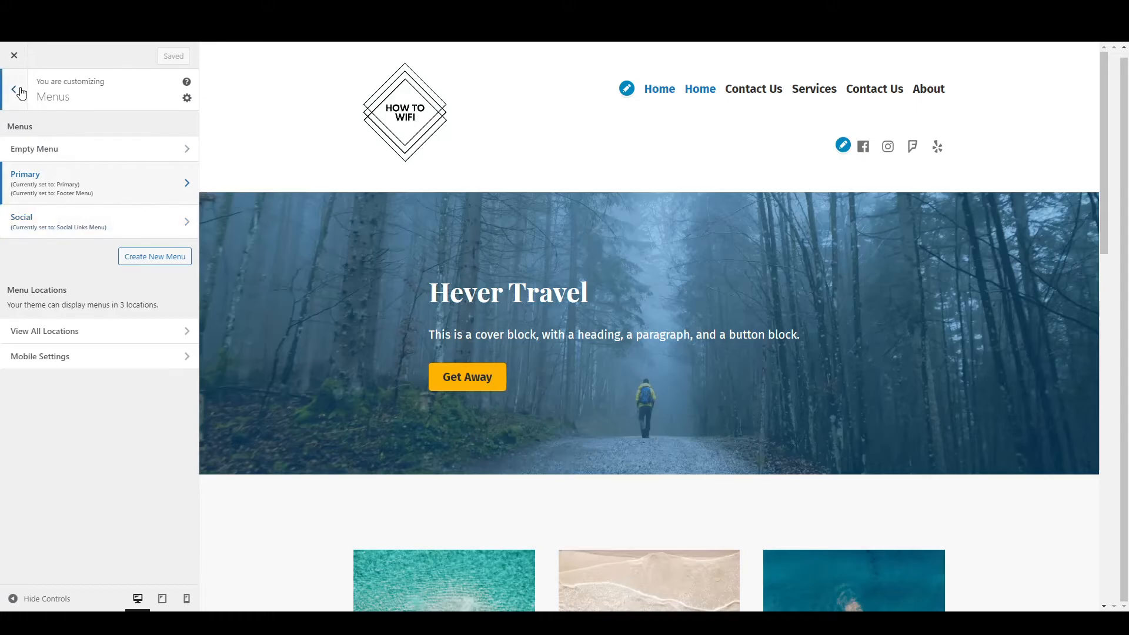
In the homepage settings, set the posts page to Services
{"action": "left_click", "coordinate": [21, 93]}
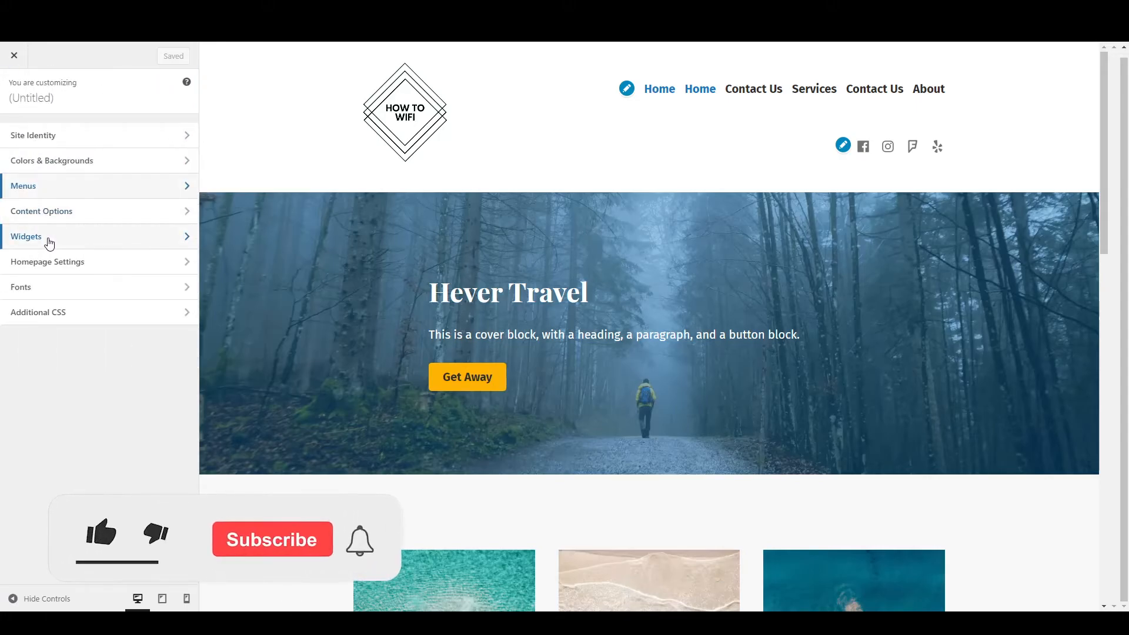
{"action": "left_click", "coordinate": [48, 263]}
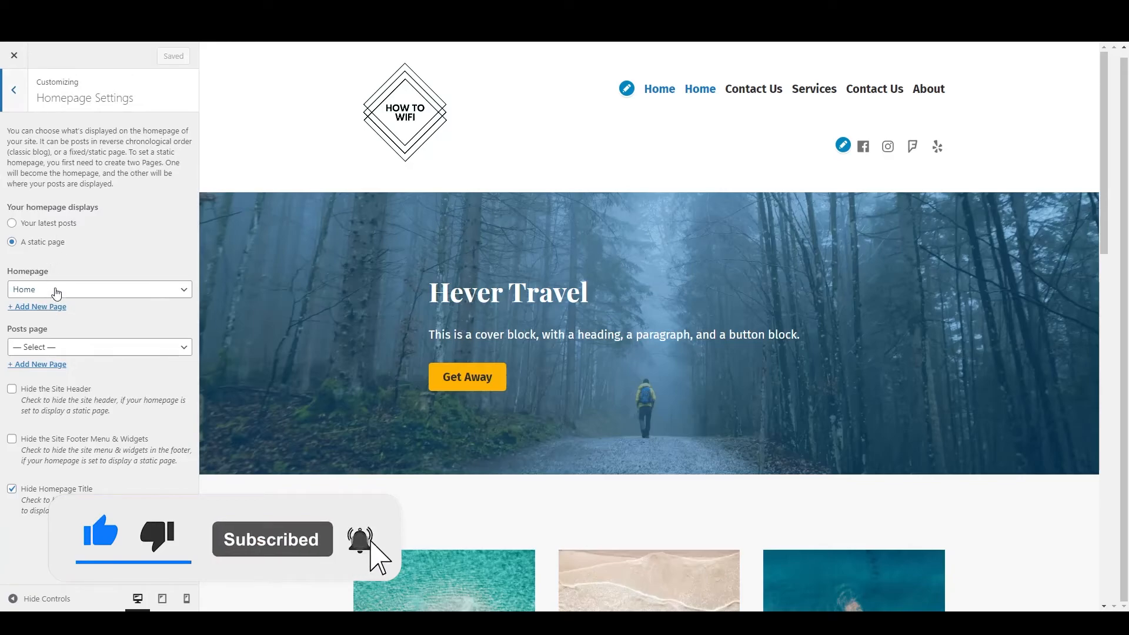
{"action": "left_click", "coordinate": [39, 351]}
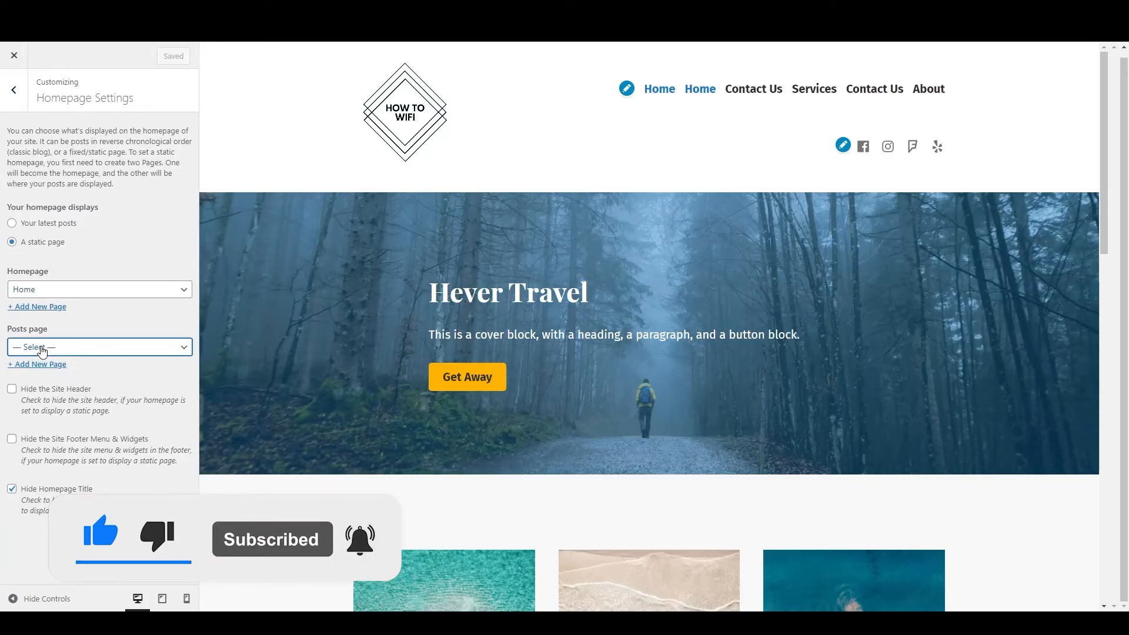
{"action": "left_click", "coordinate": [41, 404]}
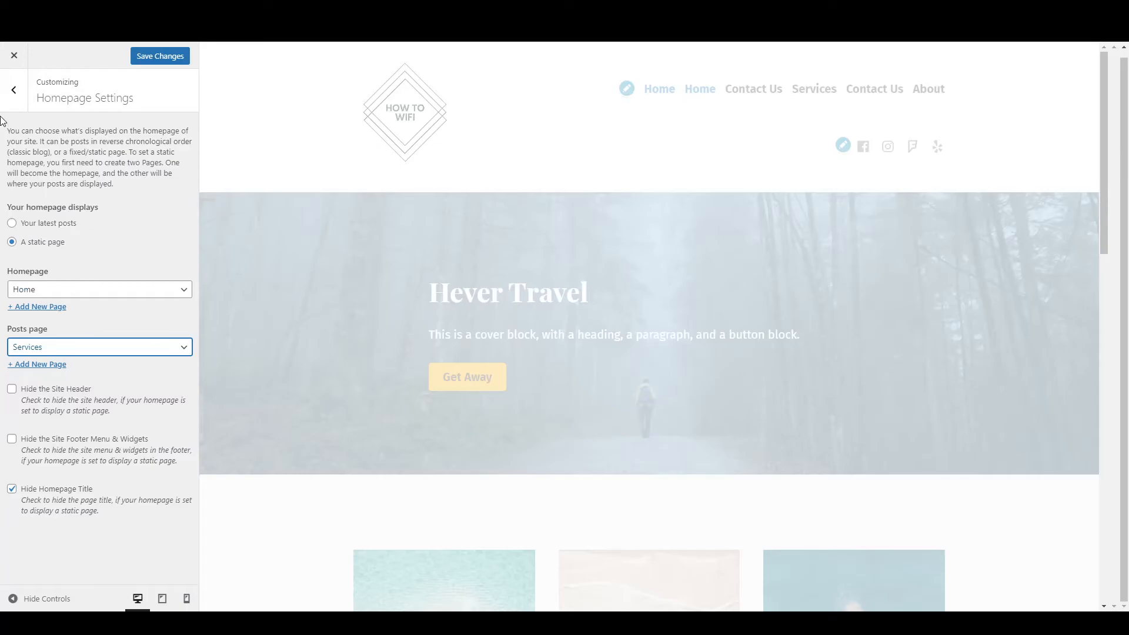
Create a new page named Blogs and add it to the Primary menu
{"action": "left_click", "coordinate": [13, 92]}
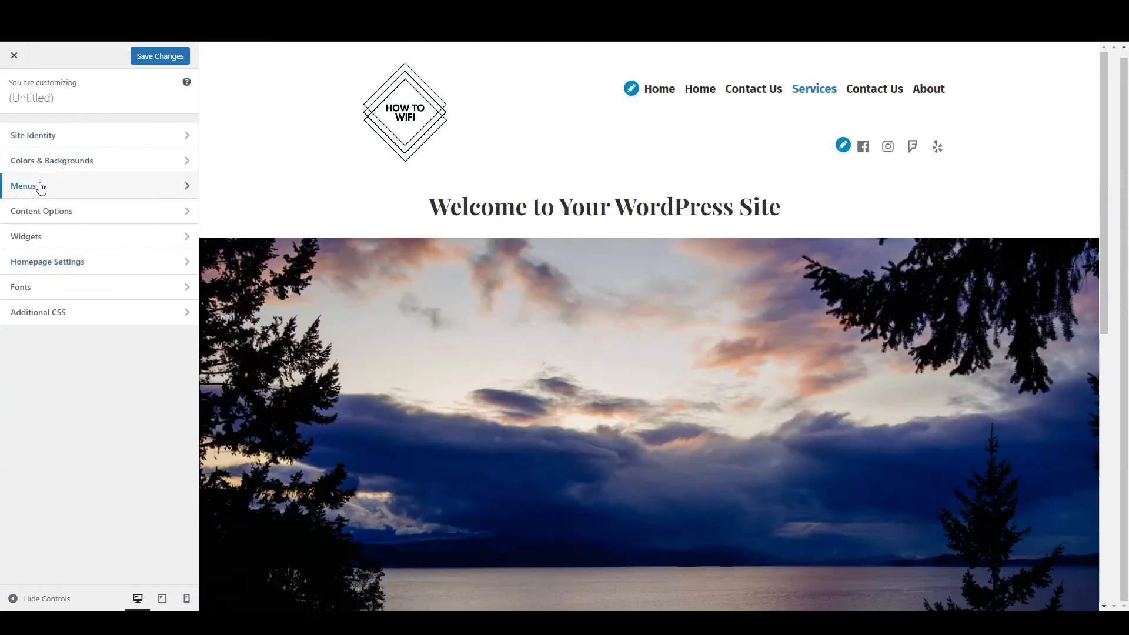
{"action": "left_click", "coordinate": [39, 187]}
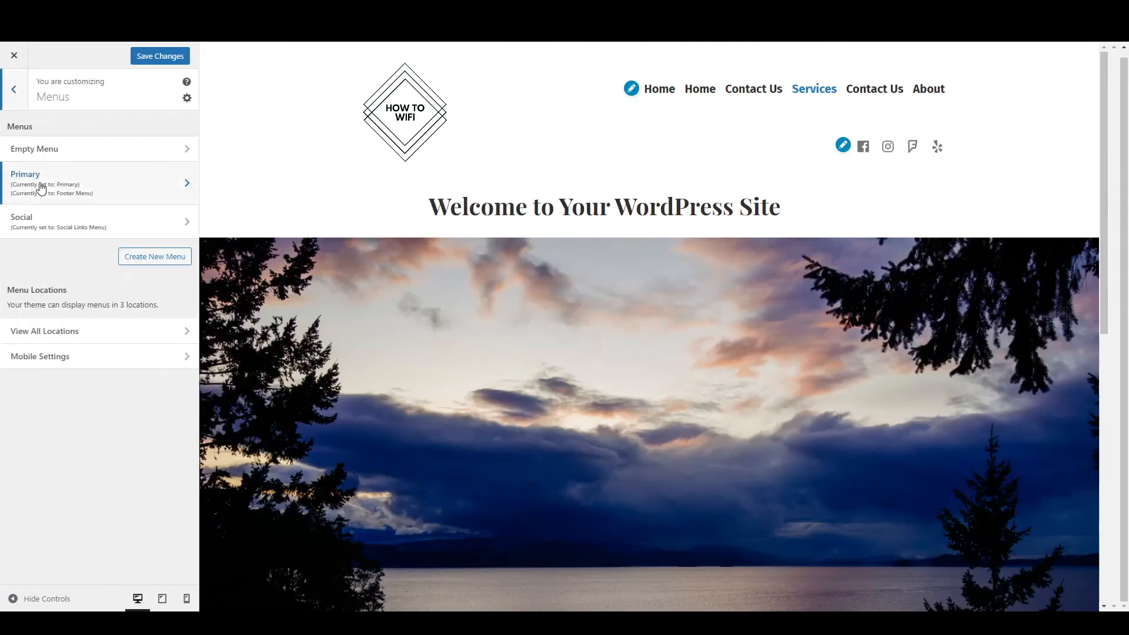
{"action": "left_click", "coordinate": [119, 187]}
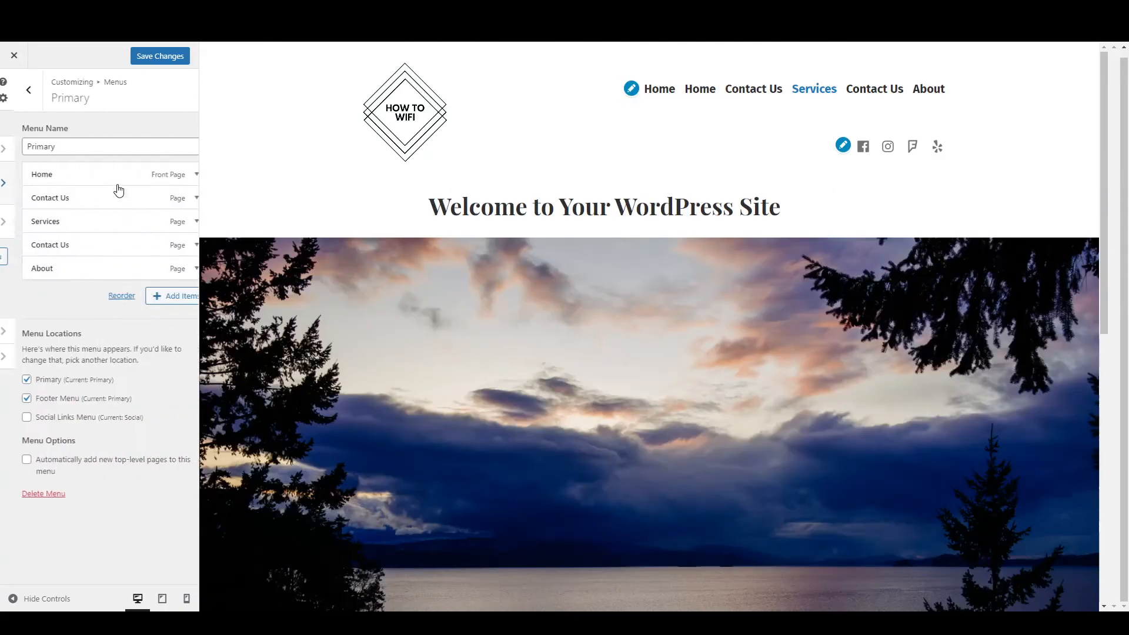
{"action": "left_click", "coordinate": [154, 298]}
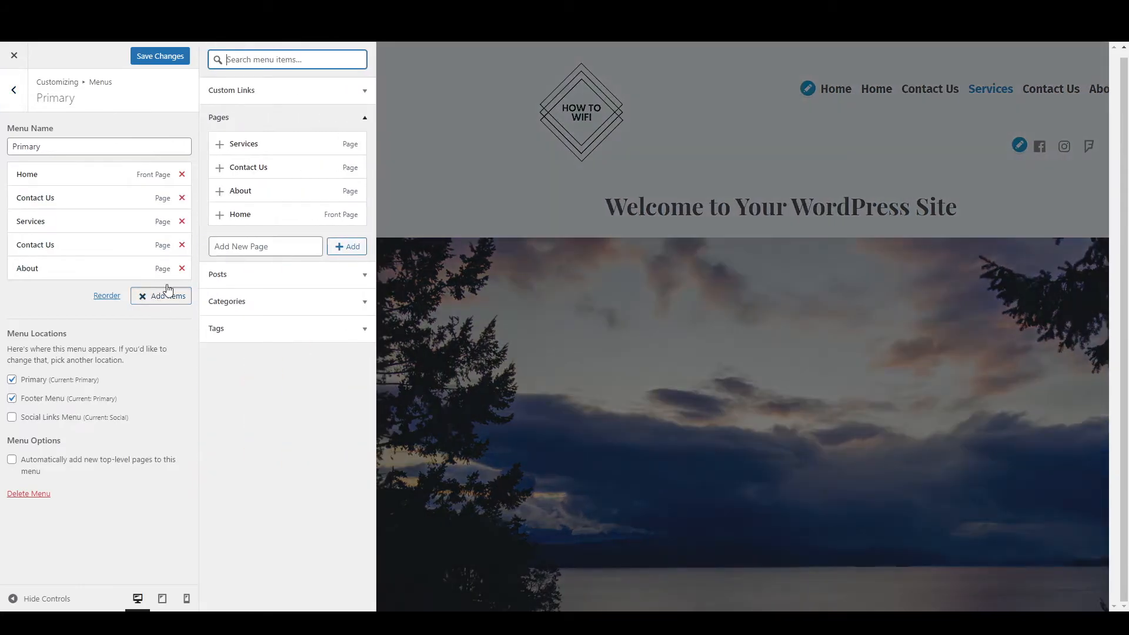
{"action": "left_click", "coordinate": [240, 244]}
{"action": "type", "text": "Blogs"}
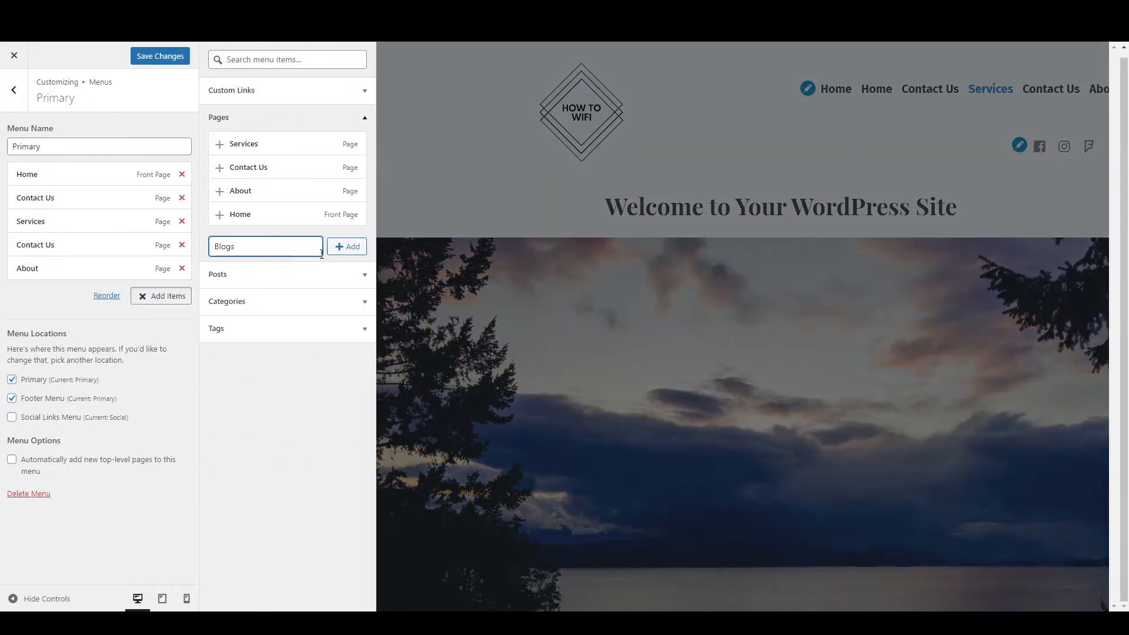
{"action": "left_click", "coordinate": [344, 249]}
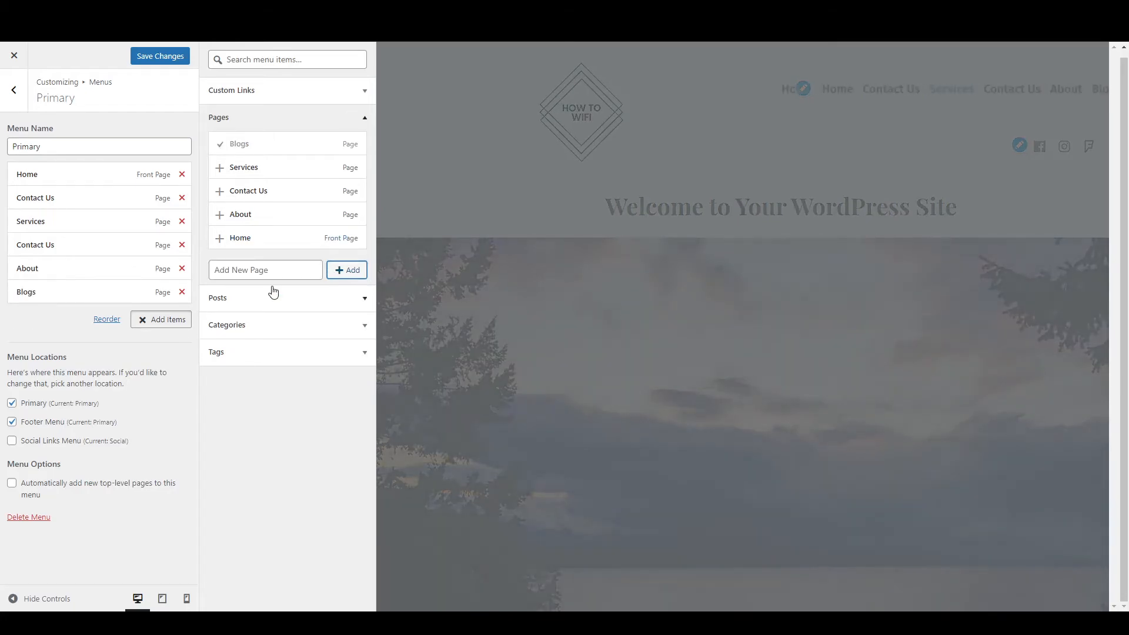
Examine the Posts and Pages groups of items available for adding to the Primary menu
{"action": "left_click", "coordinate": [279, 298]}
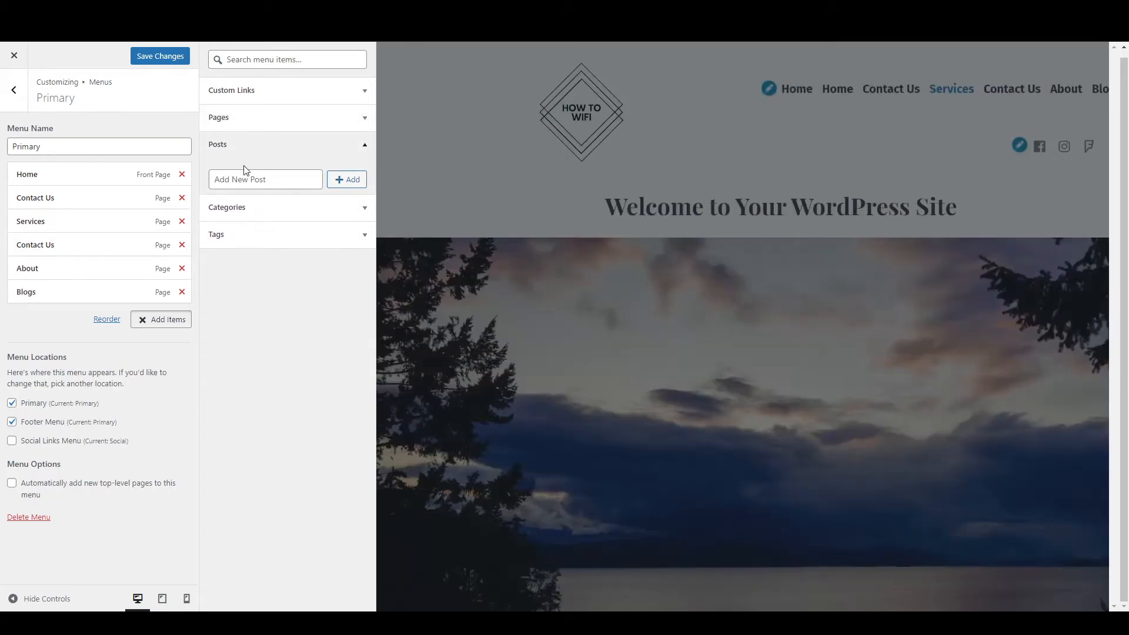
{"action": "left_click", "coordinate": [285, 151]}
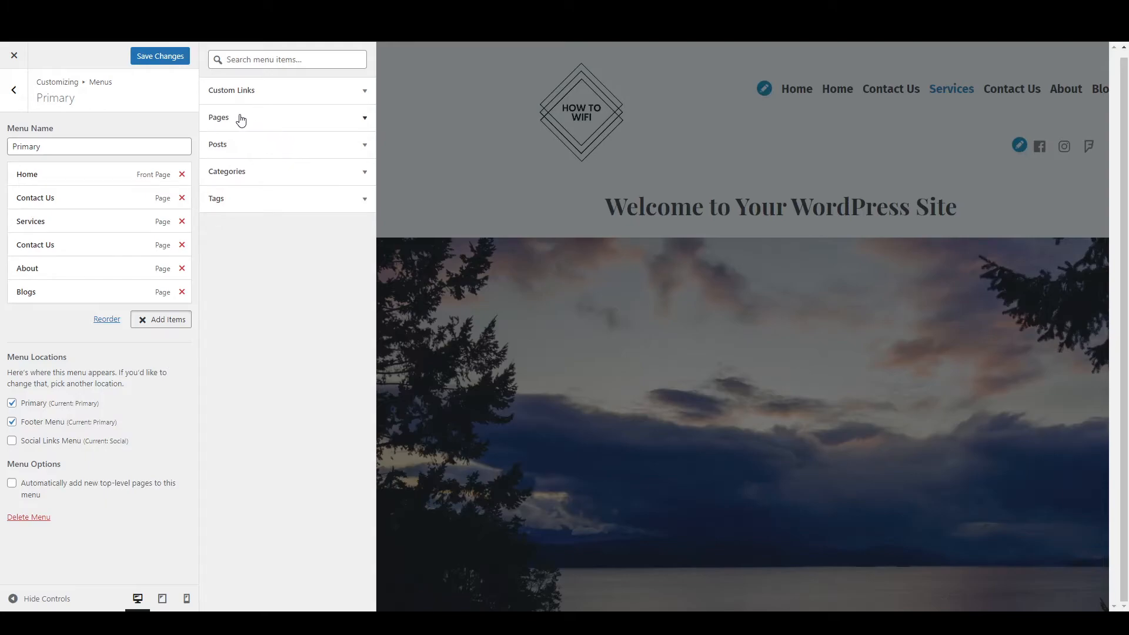
{"action": "left_click", "coordinate": [260, 122]}
{"action": "left_click", "coordinate": [260, 123]}
{"action": "left_click", "coordinate": [259, 151]}
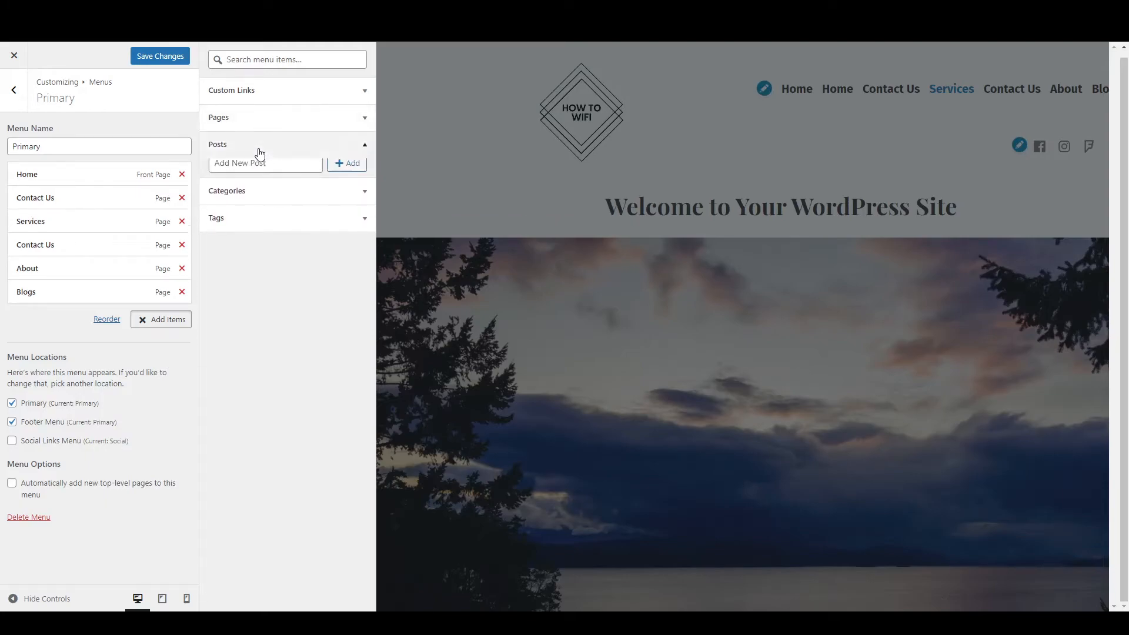
{"action": "left_click", "coordinate": [260, 154]}
{"action": "left_click", "coordinate": [260, 154]}
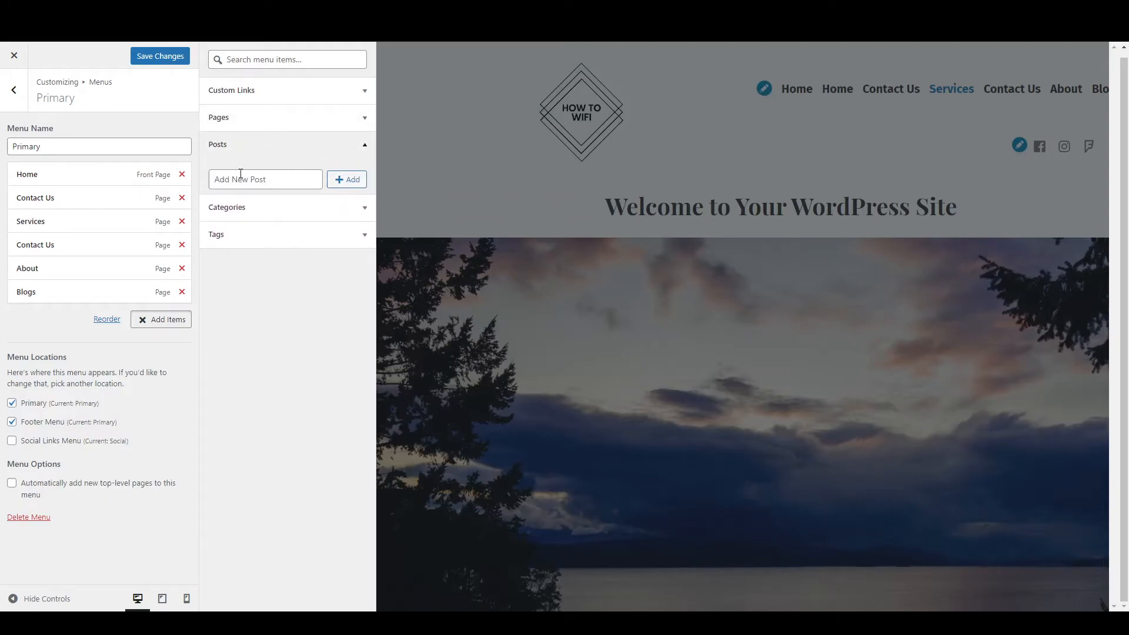
{"action": "left_click", "coordinate": [253, 123]}
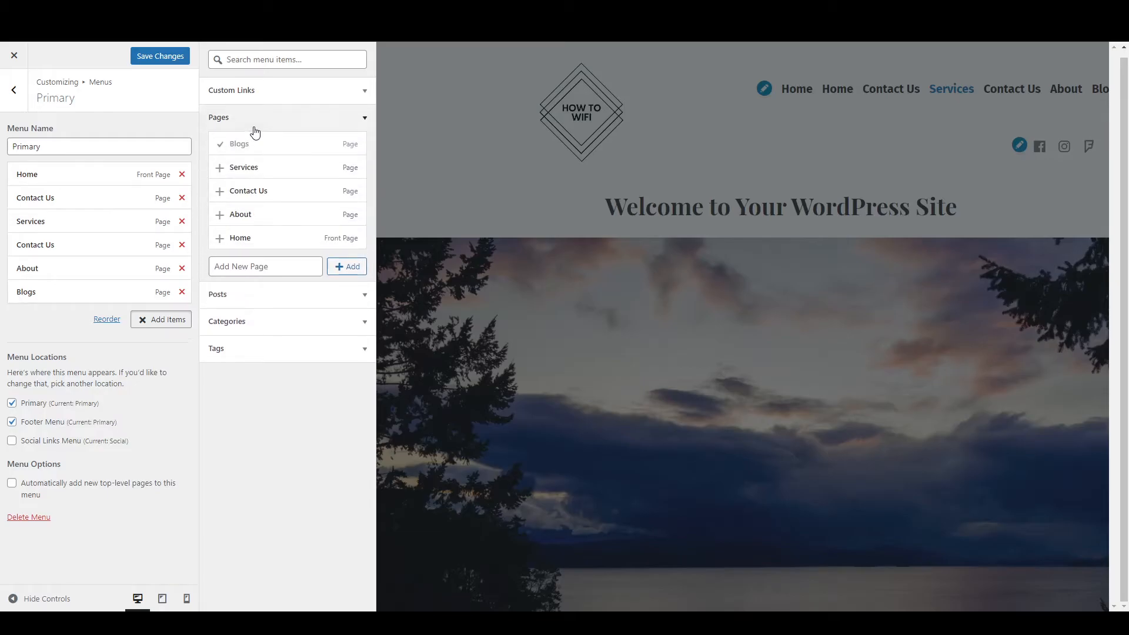
{"action": "left_click", "coordinate": [253, 129]}
{"action": "left_click", "coordinate": [249, 143]}
{"action": "left_click", "coordinate": [249, 144]}
Try adding the Uncategorized category to the Primary menu twice, and remove both entries
{"action": "left_click", "coordinate": [245, 170]}
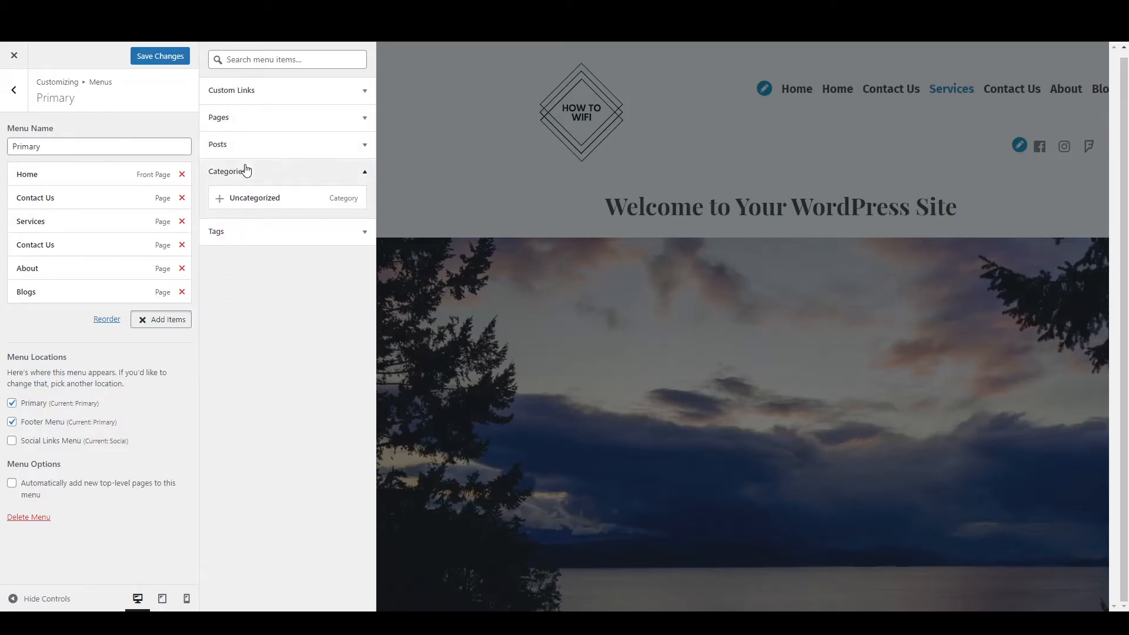
{"action": "left_click", "coordinate": [251, 198]}
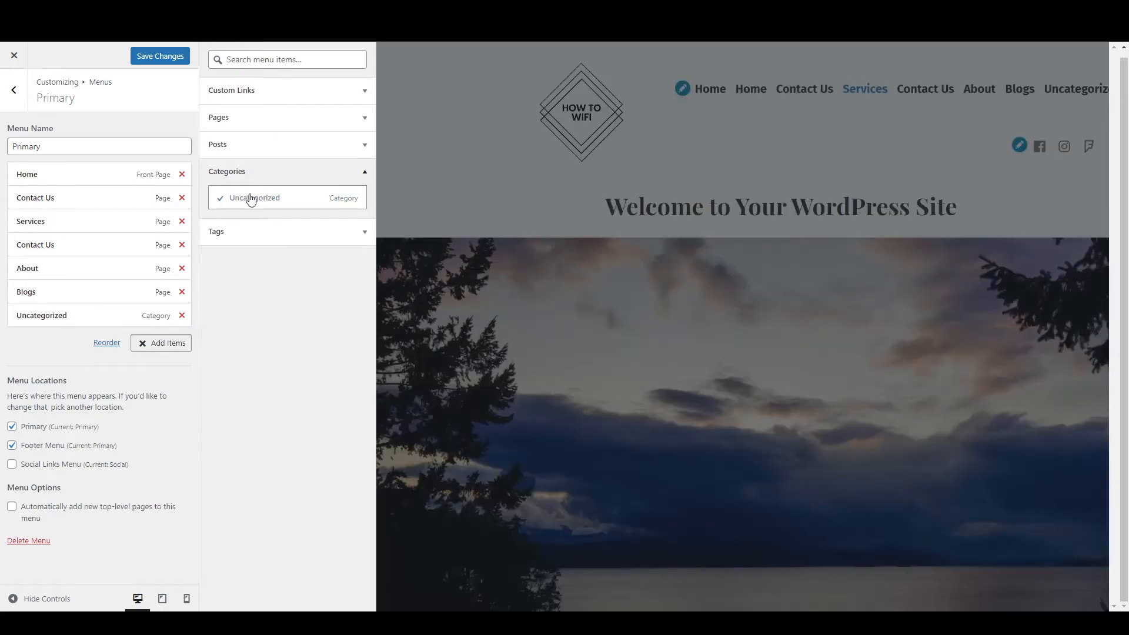
{"action": "left_click", "coordinate": [251, 198]}
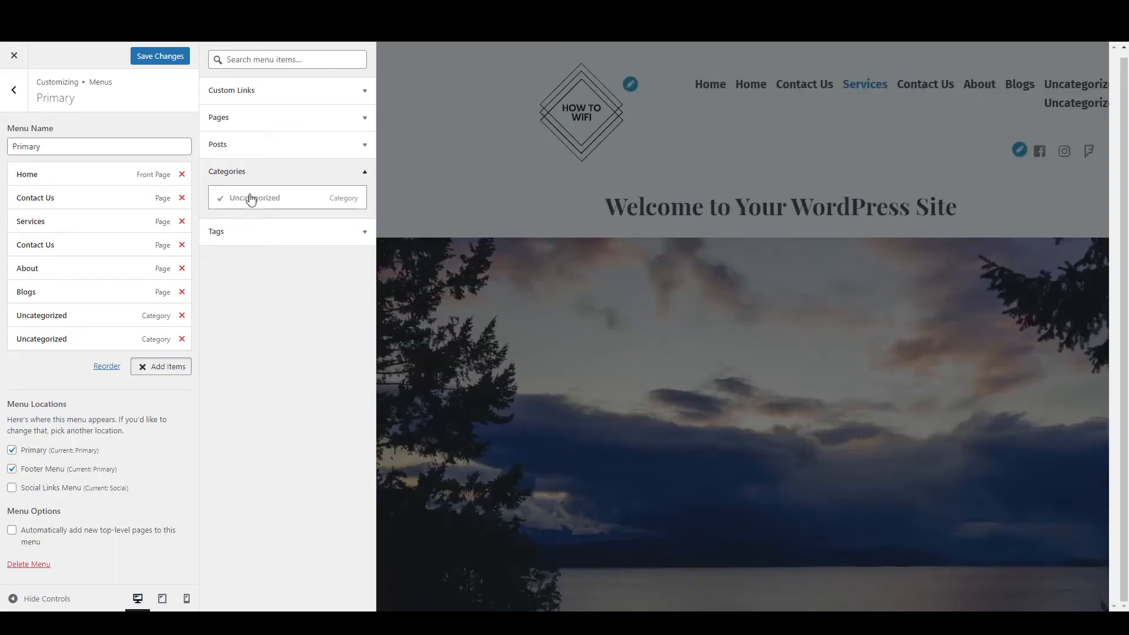
{"action": "left_click", "coordinate": [182, 339]}
{"action": "left_click", "coordinate": [183, 316]}
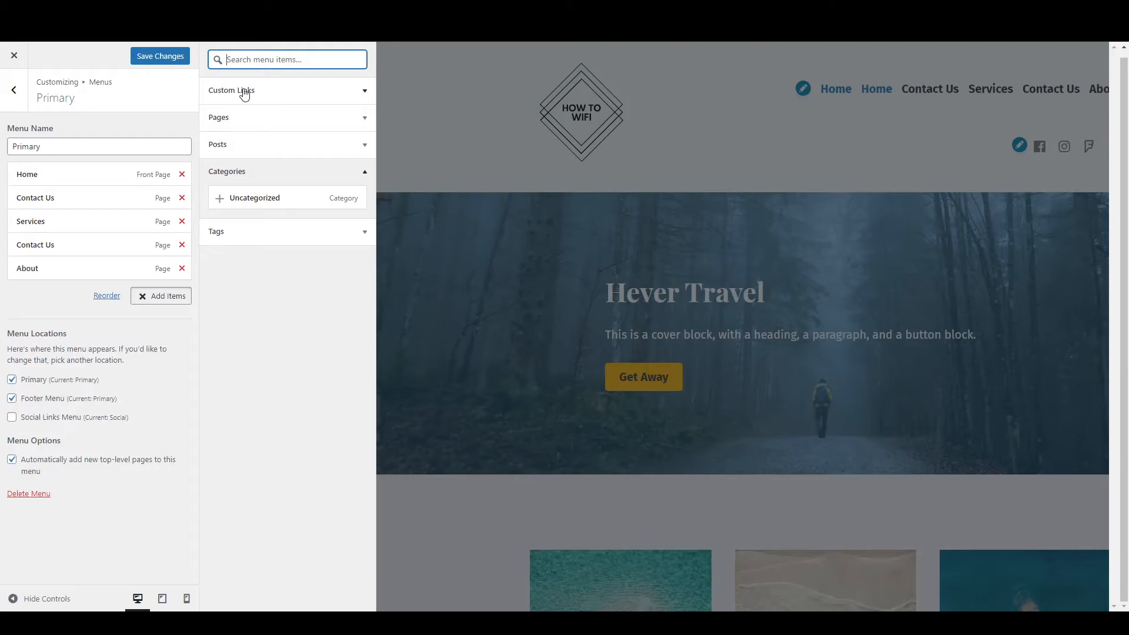
Add the existing Blogs page to the end of the Primary menu and save the changes
{"action": "left_click", "coordinate": [239, 116]}
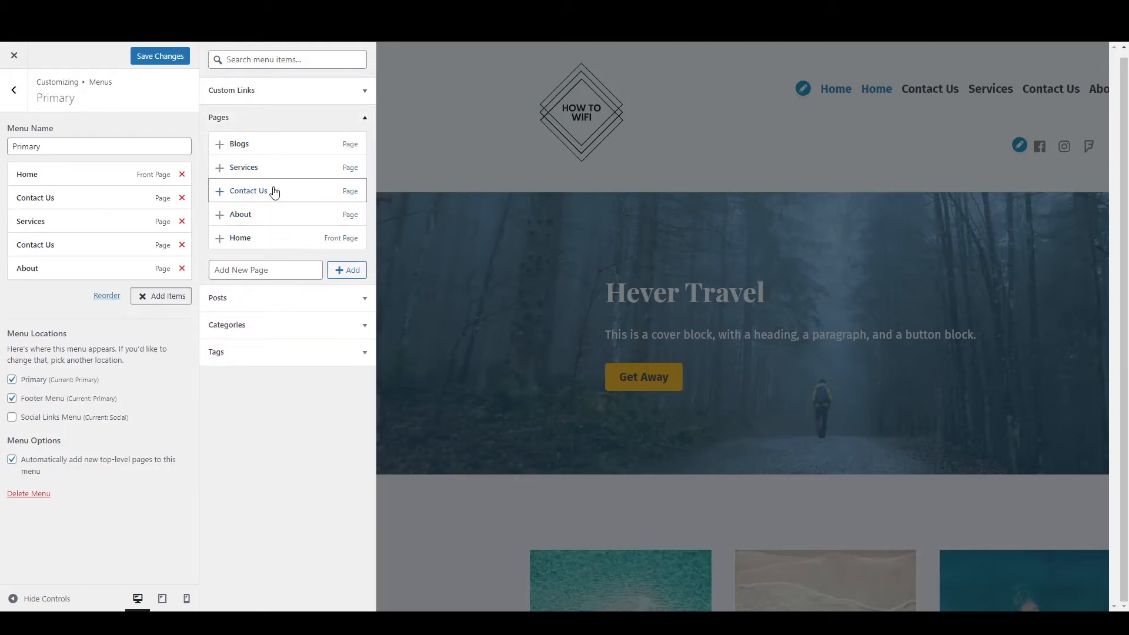
{"action": "left_click", "coordinate": [220, 145]}
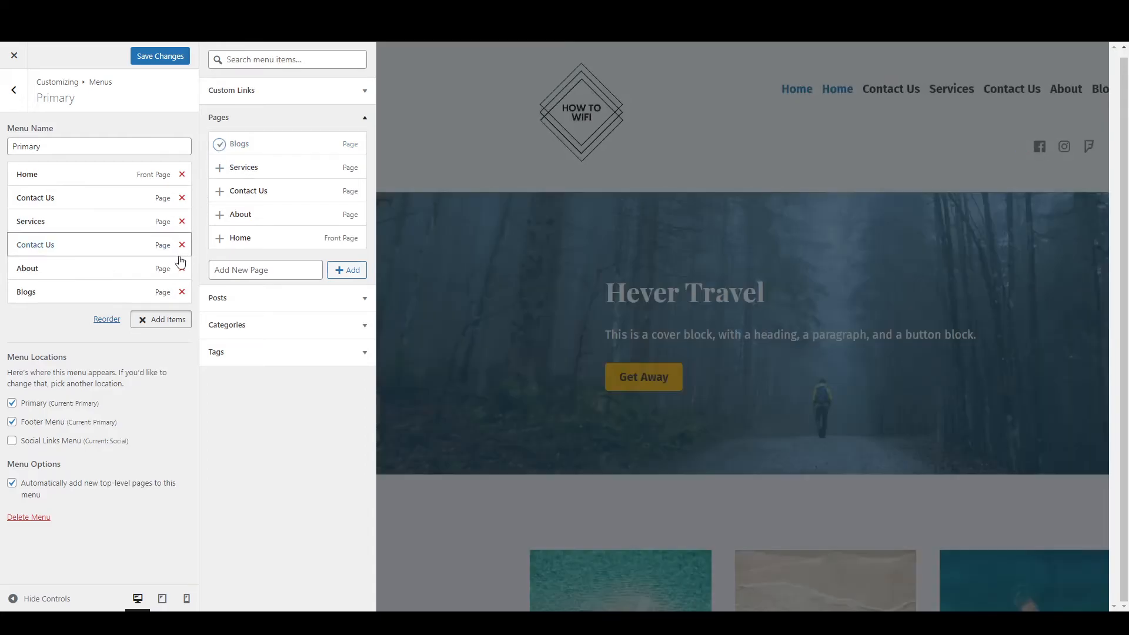
{"action": "left_click", "coordinate": [159, 57]}
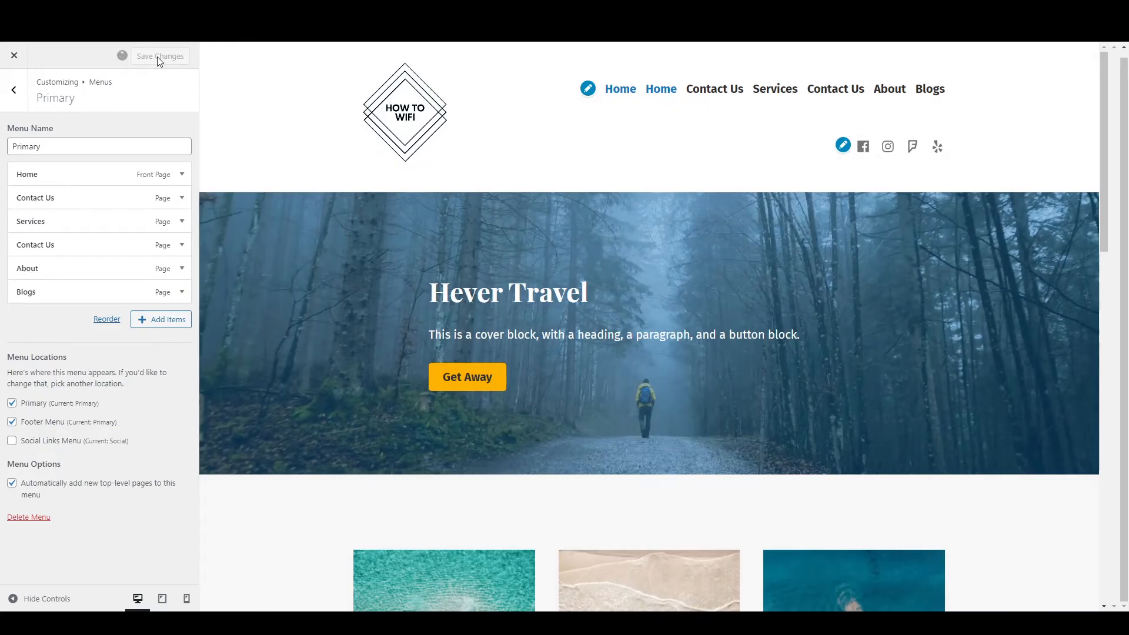
In the homepage settings, change the posts page to Blogs and save the changes
{"action": "left_click", "coordinate": [14, 91]}
{"action": "left_click", "coordinate": [15, 91]}
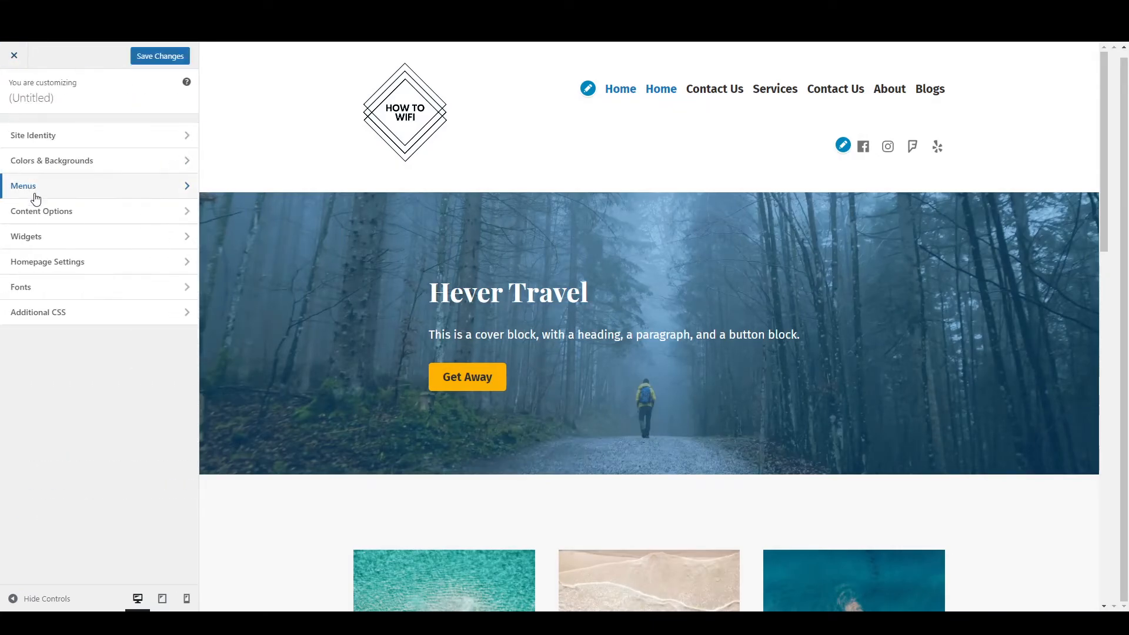
{"action": "left_click", "coordinate": [39, 263]}
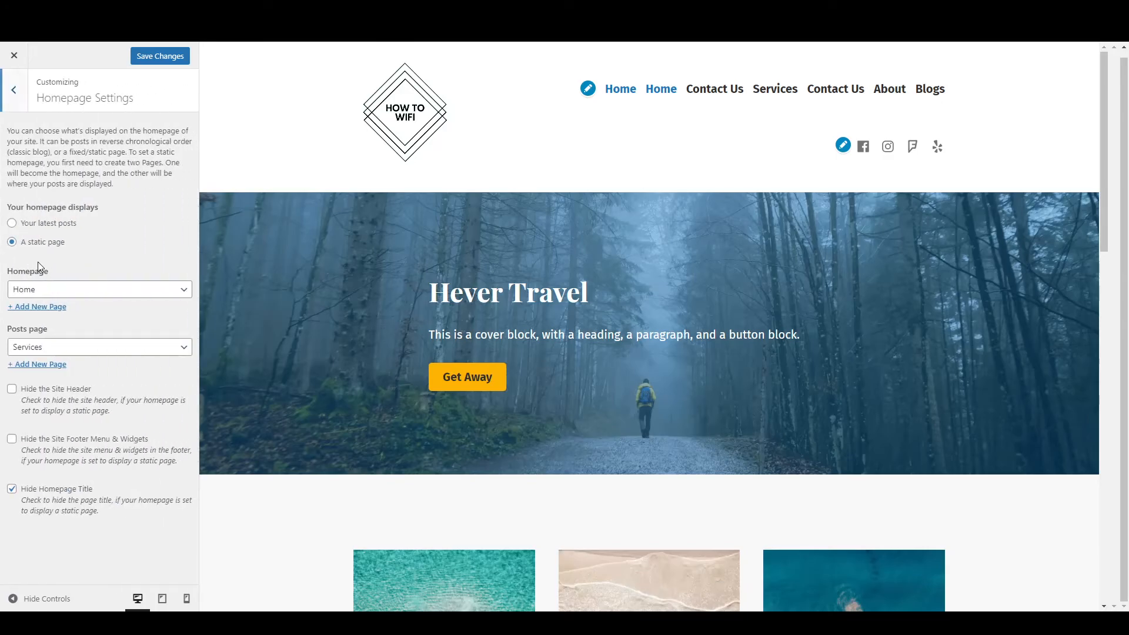
{"action": "left_click", "coordinate": [41, 348]}
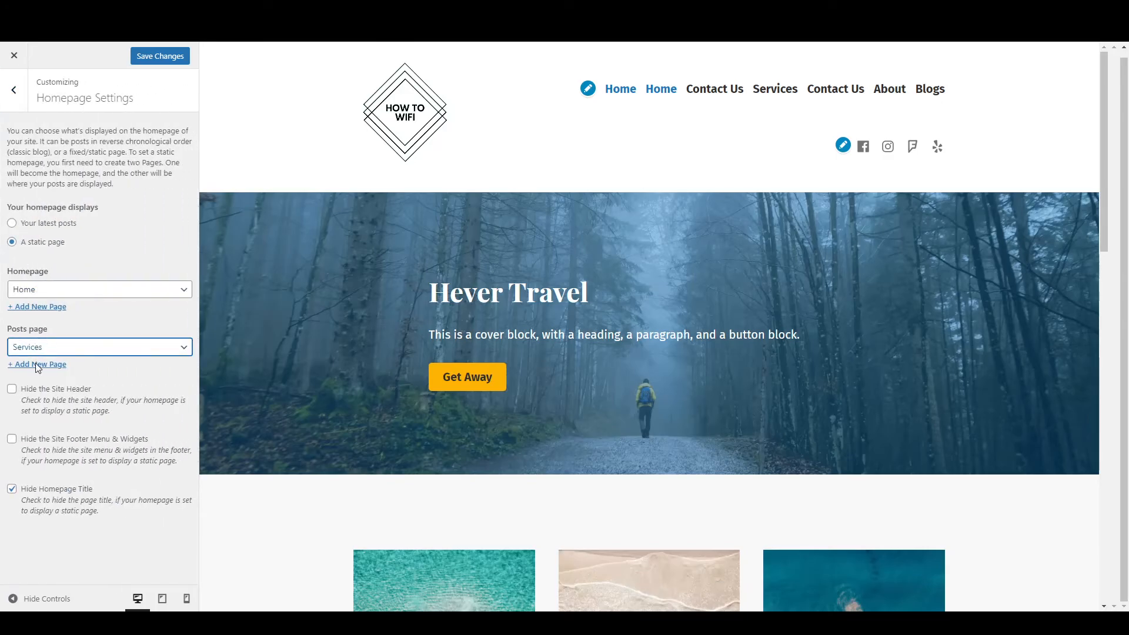
{"action": "left_click", "coordinate": [42, 426]}
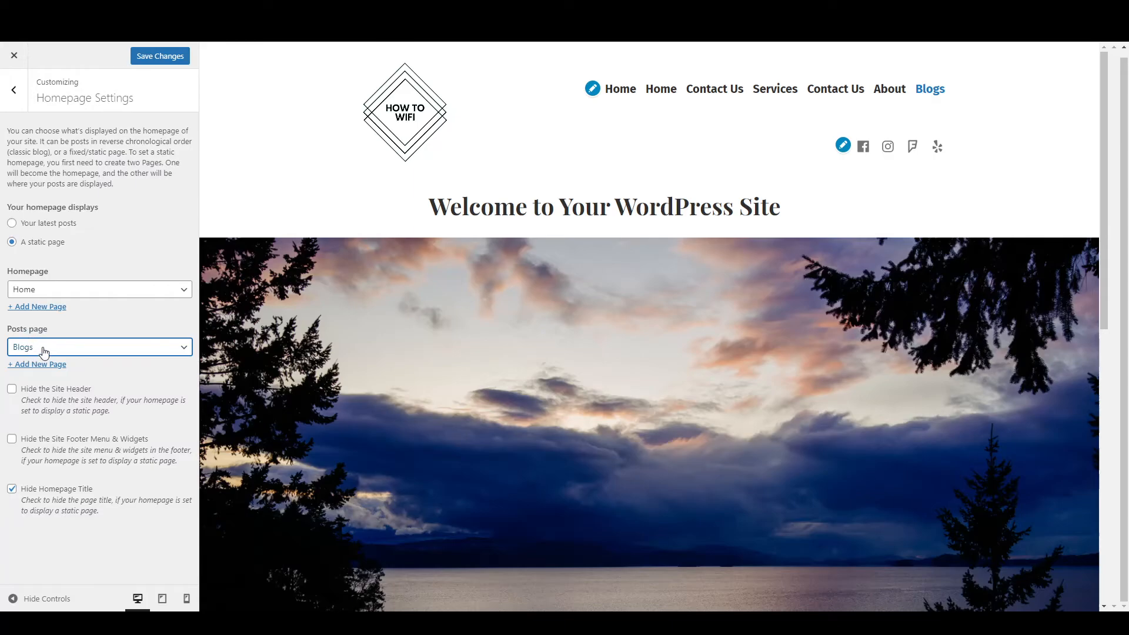
{"action": "left_click", "coordinate": [140, 60]}
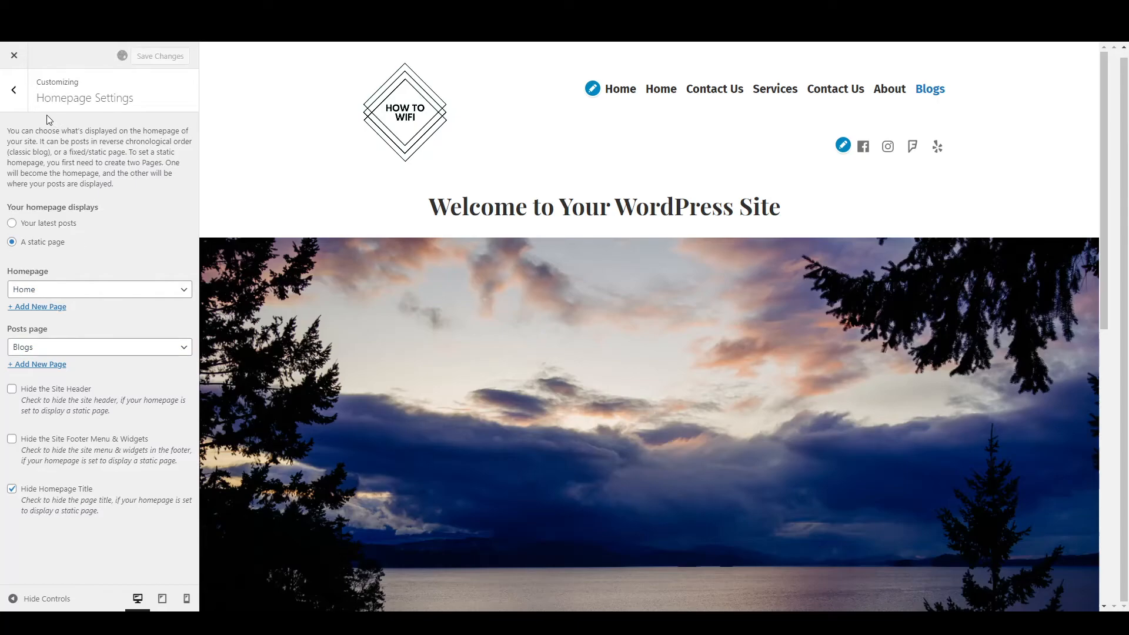
Open the site's Fonts settings to examine how fonts can be changed
{"action": "left_click", "coordinate": [14, 90]}
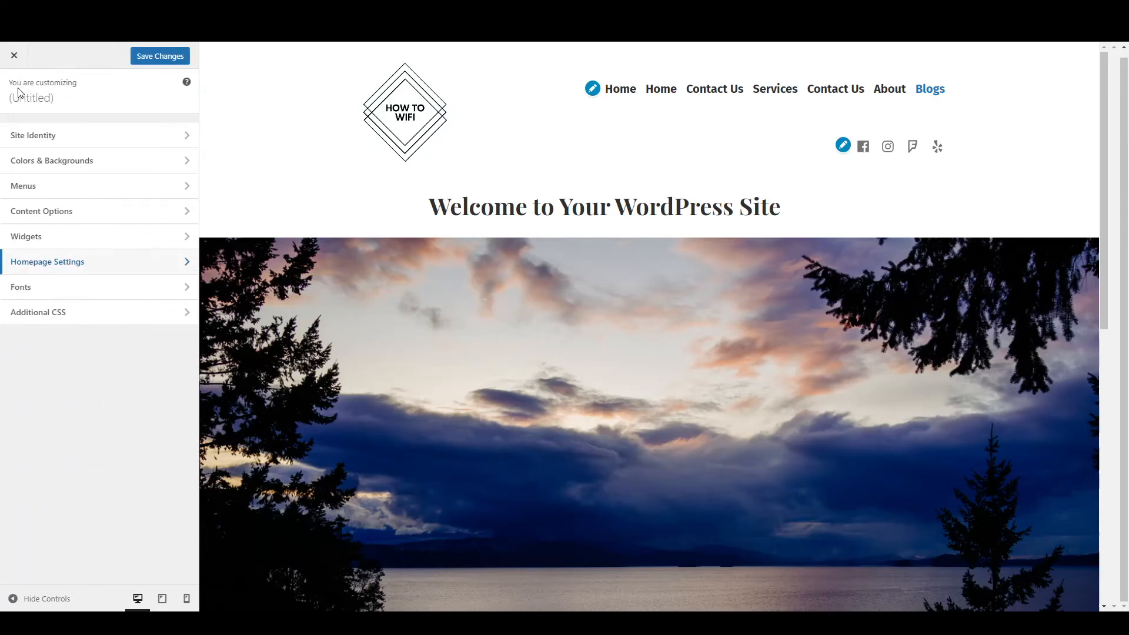
{"action": "left_click", "coordinate": [41, 291]}
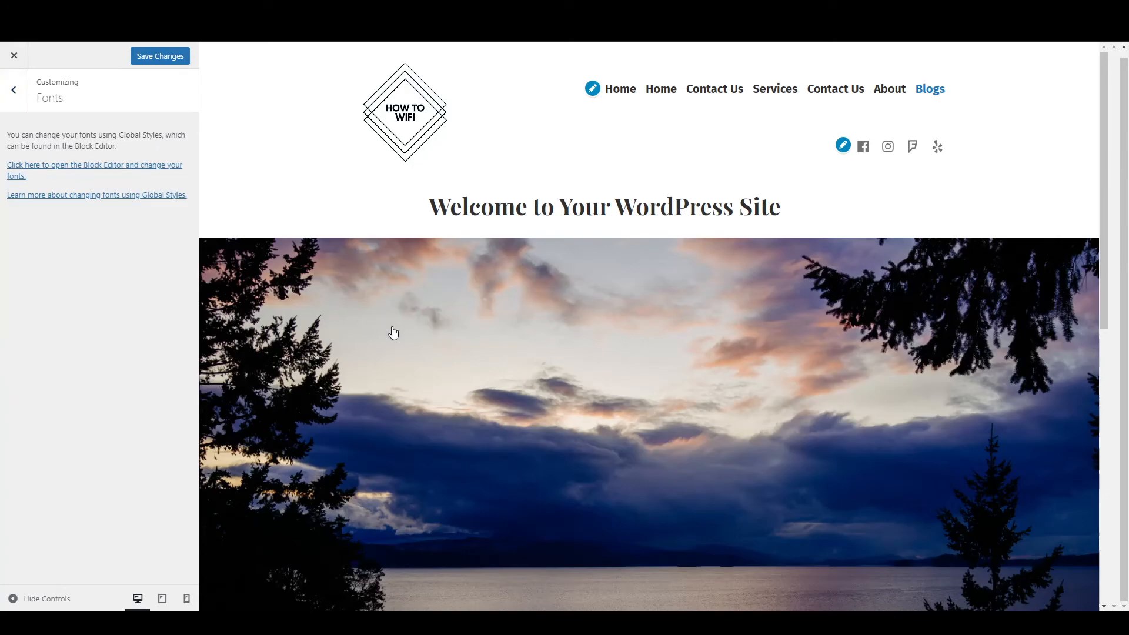
Look over the site preview and return it to the front page through the site logo
{"action": "scroll", "coordinate": [392, 326], "scroll_direction": "down", "scroll_amount": 4}
{"action": "scroll", "coordinate": [393, 329], "scroll_direction": "down", "scroll_amount": 5}
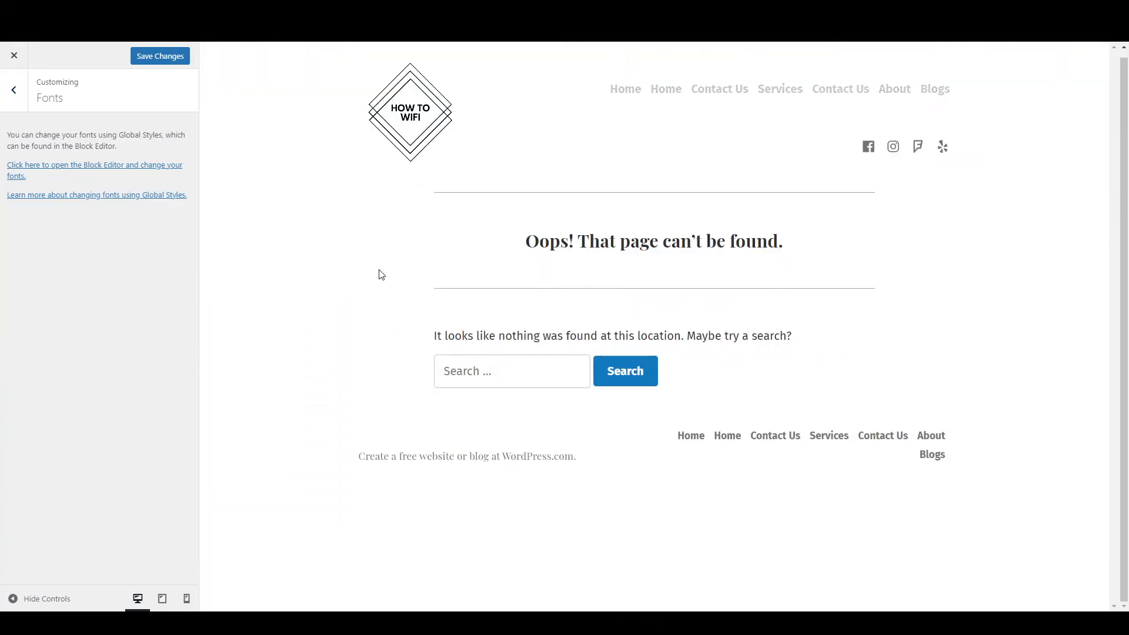
{"action": "left_click", "coordinate": [410, 121]}
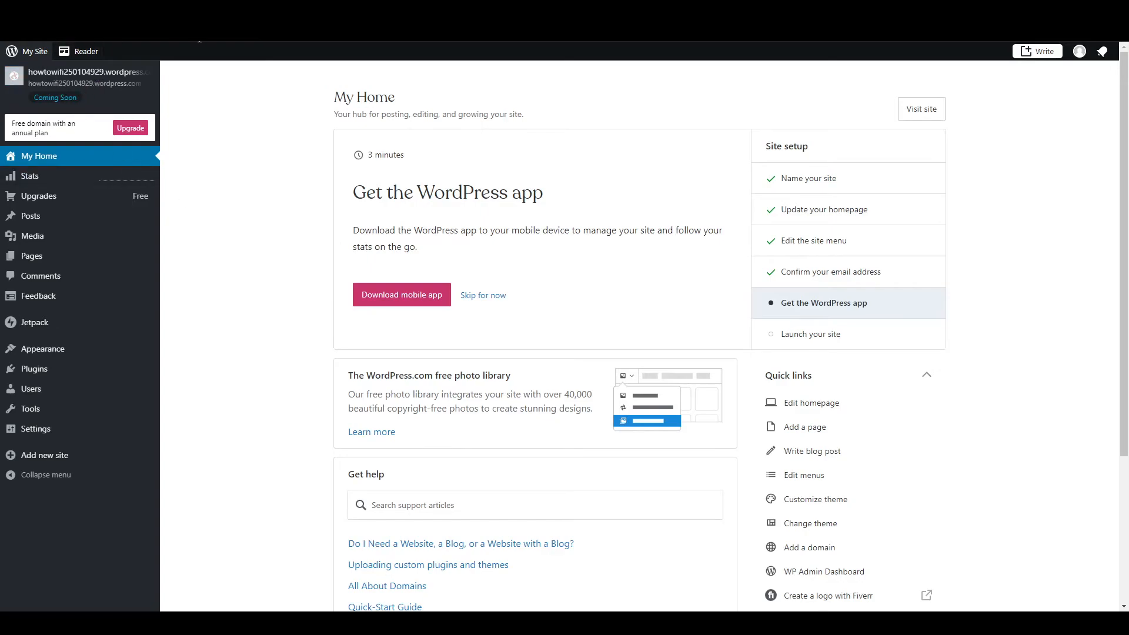
Open the site's Home page for editing from the list of published pages
{"action": "left_click", "coordinate": [57, 268]}
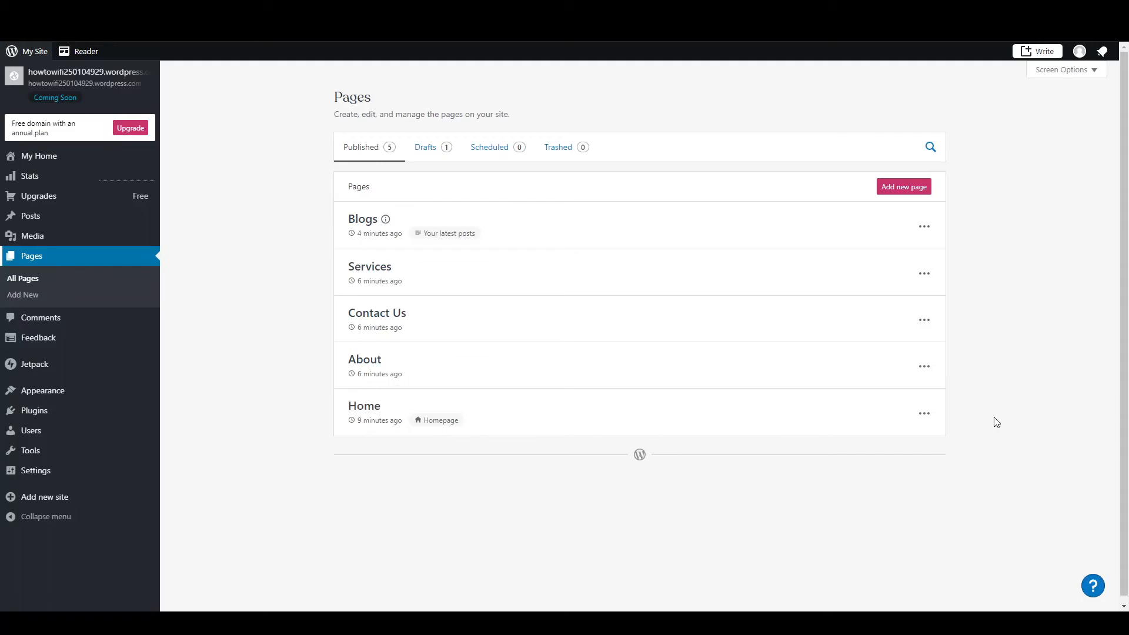
{"action": "left_click", "coordinate": [925, 415]}
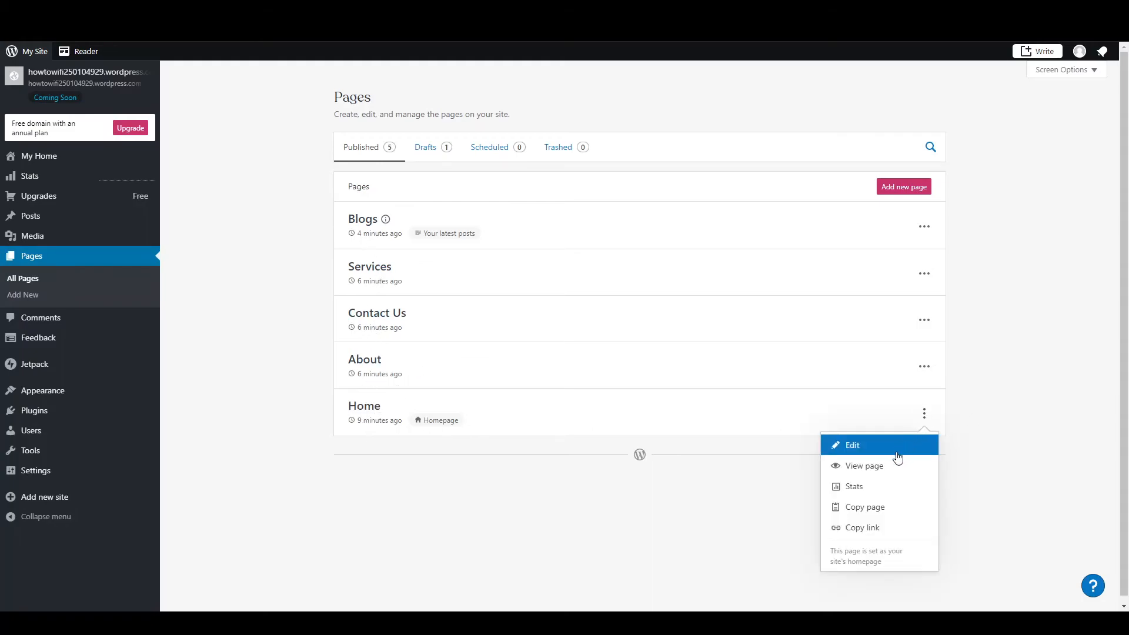
{"action": "left_click", "coordinate": [853, 451]}
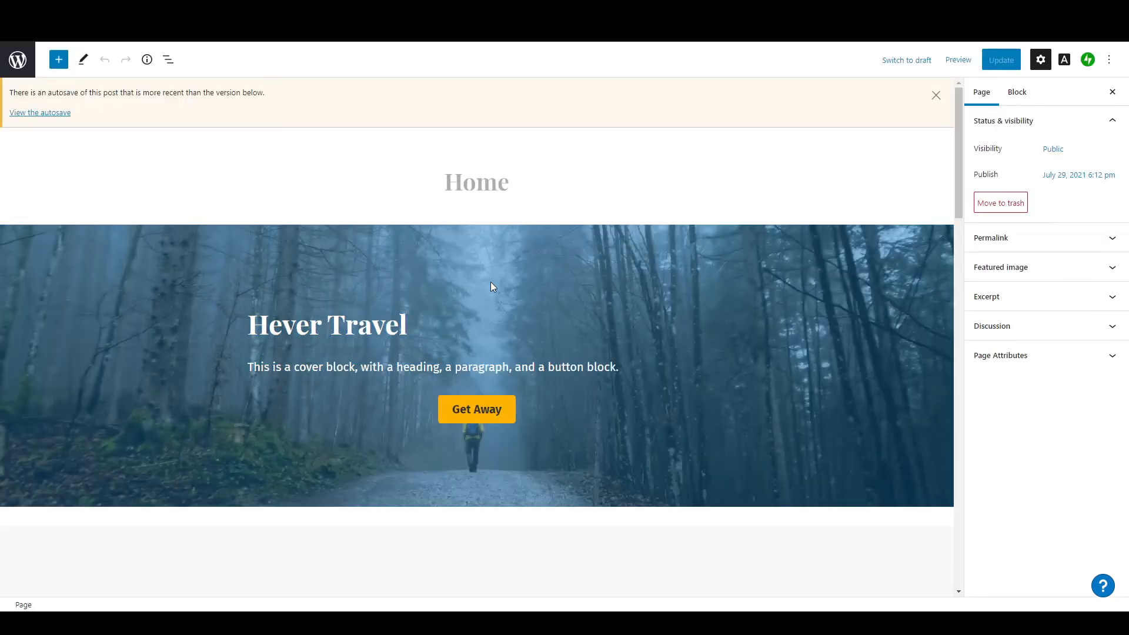
Replace the cover block's heading with "How to WIFI"
{"action": "left_click", "coordinate": [316, 324]}
{"action": "left_click_drag", "start_coordinate": [417, 308], "coordinate": [233, 306]}
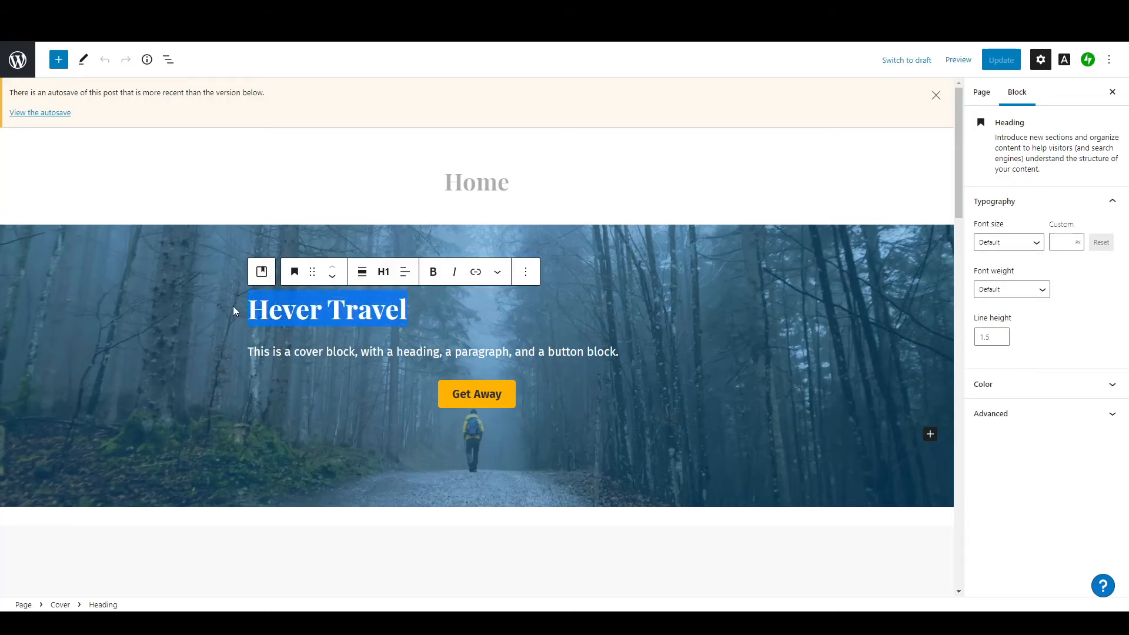
{"action": "type", "text": "How to WIFI"}
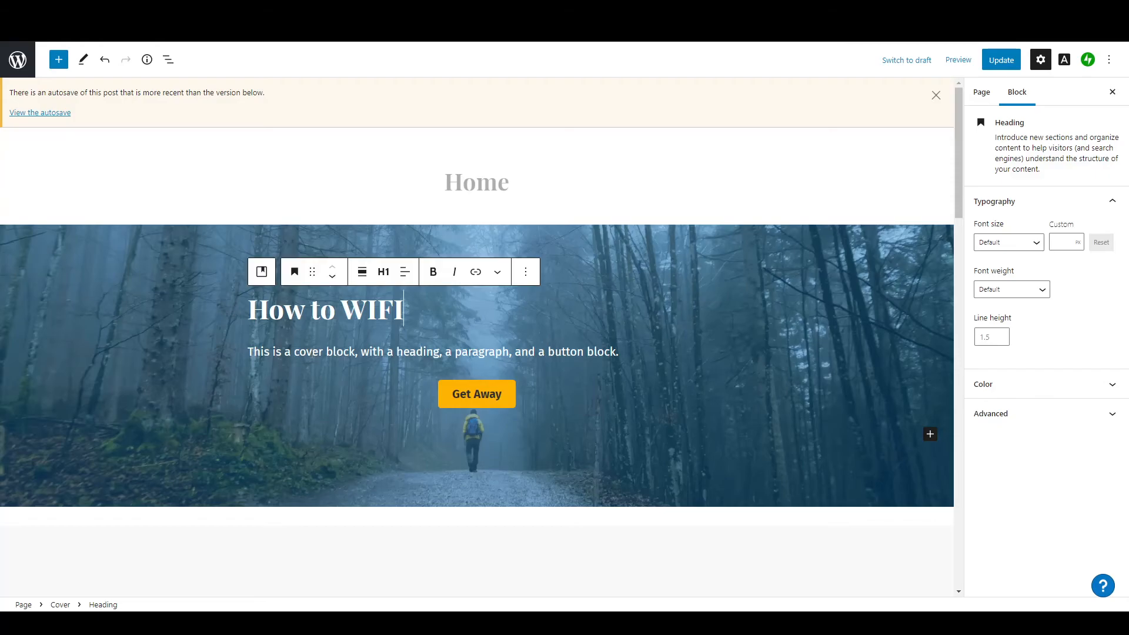
Replace the cover block's paragraph below the heading with "This is demo text"
{"action": "left_click", "coordinate": [312, 353]}
{"action": "left_click_drag", "start_coordinate": [630, 351], "coordinate": [238, 347]}
{"action": "type", "text": "The"}
{"action": "key", "text": "BackSpace"}
{"action": "type", "text": "is"}
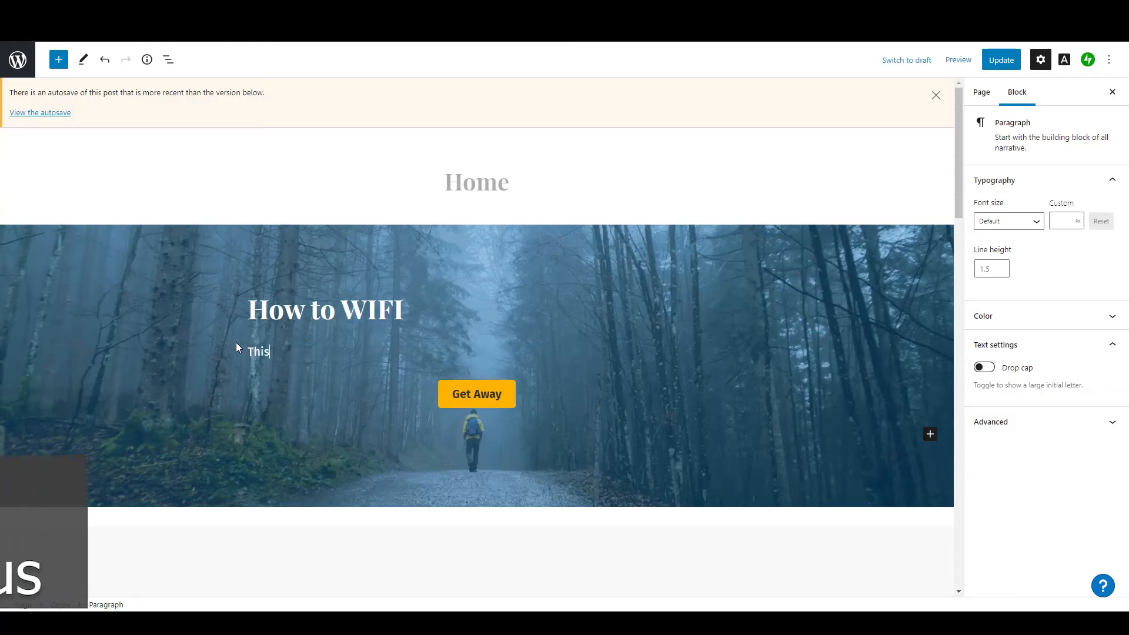
{"action": "type", "text": " is demo text"}
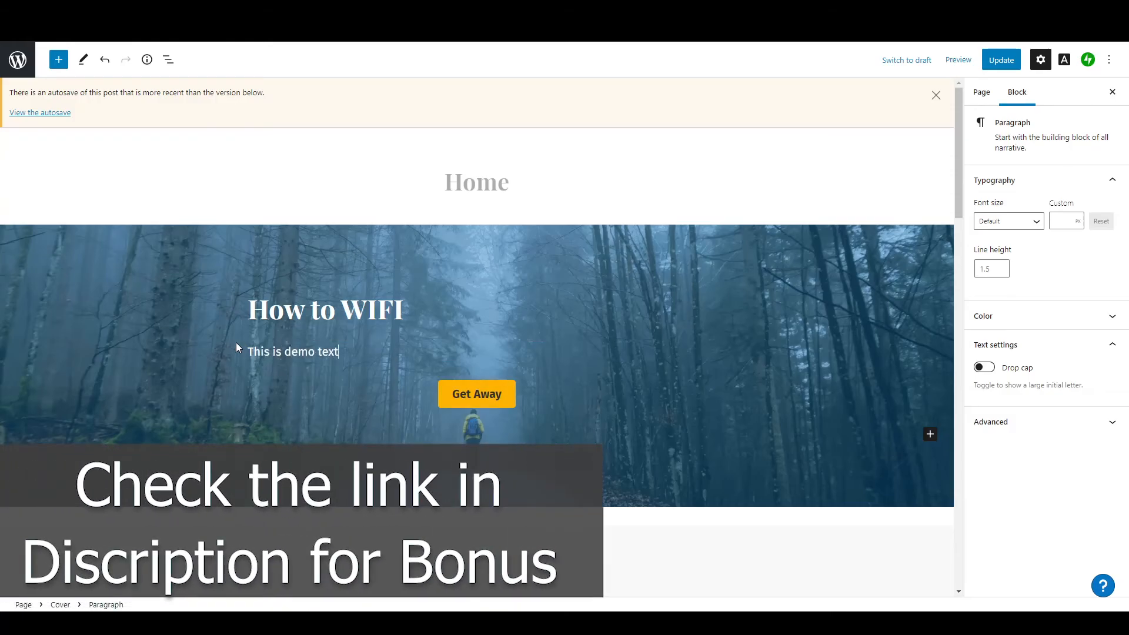
Change the label of the cover block's yellow button to "Subscribe"
{"action": "left_click", "coordinate": [454, 399]}
{"action": "left_click_drag", "start_coordinate": [504, 396], "coordinate": [403, 394]}
{"action": "type", "text": "Subc"}
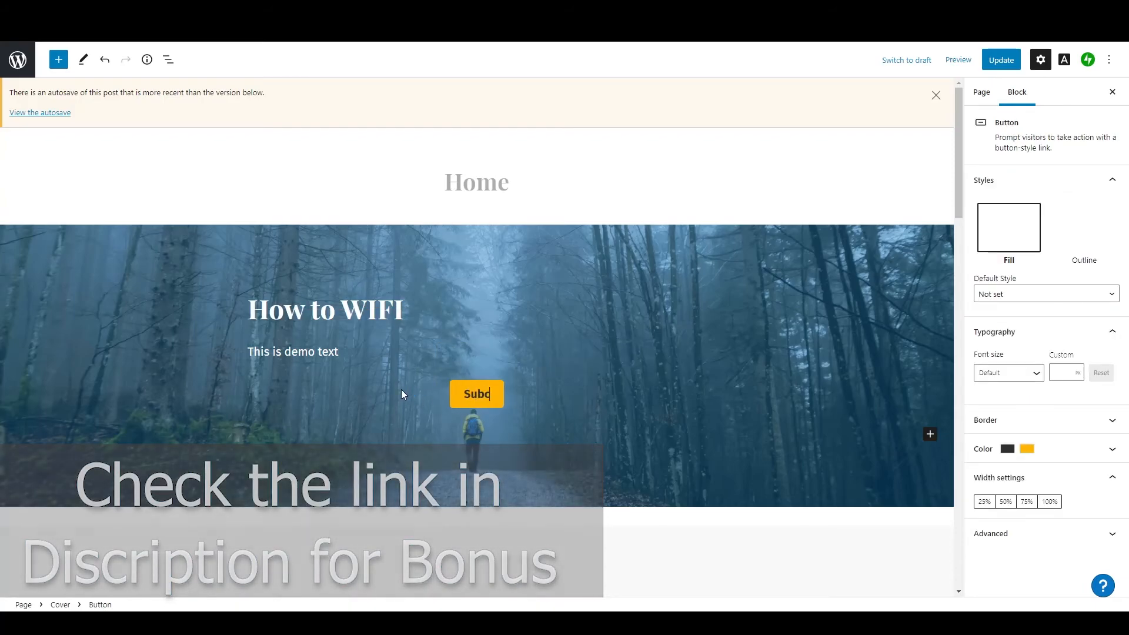
{"action": "type", "text": "ribe"}
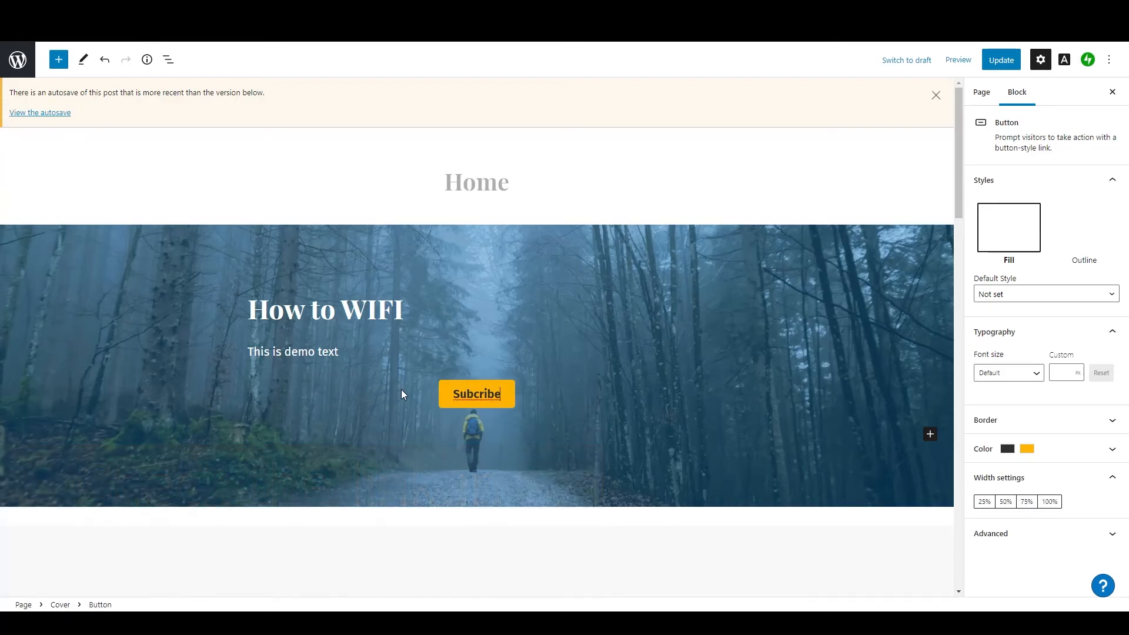
{"action": "left_click_drag", "start_coordinate": [469, 396], "coordinate": [474, 397]}
{"action": "type", "text": "s"}
{"action": "left_click", "coordinate": [365, 312]}
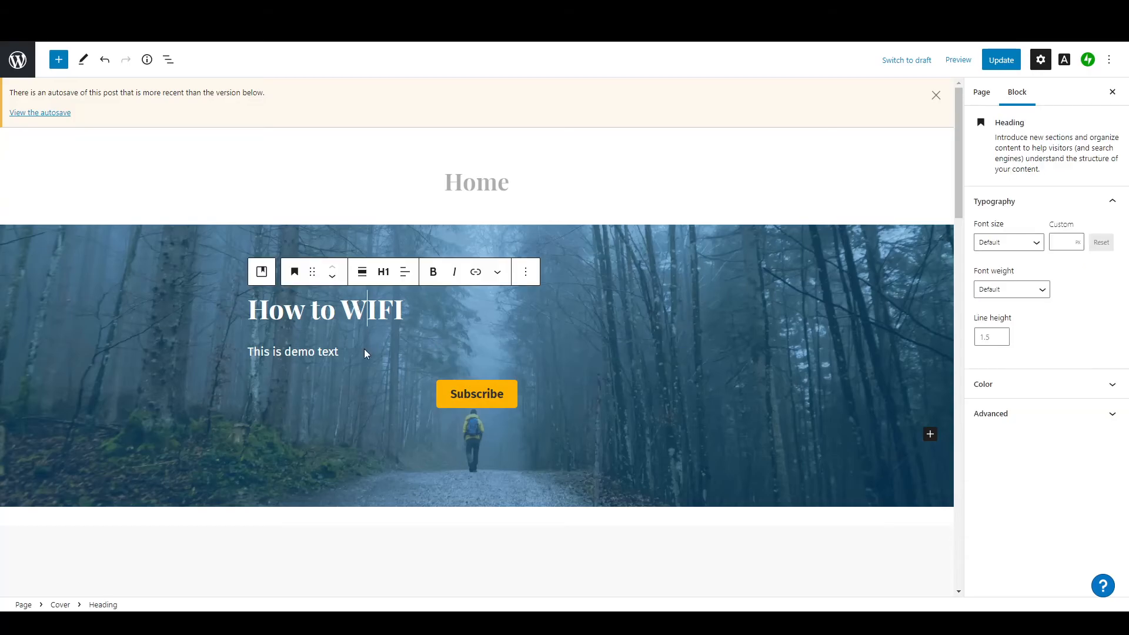
{"action": "left_click", "coordinate": [361, 389]}
Move the image in the middle column of the three-column group down, below the Discover heading
{"action": "scroll", "coordinate": [378, 350], "scroll_direction": "down", "scroll_amount": 2}
{"action": "scroll", "coordinate": [378, 349], "scroll_direction": "down", "scroll_amount": 3}
{"action": "left_click", "coordinate": [165, 313]}
{"action": "scroll", "coordinate": [154, 310], "scroll_direction": "down", "scroll_amount": 4}
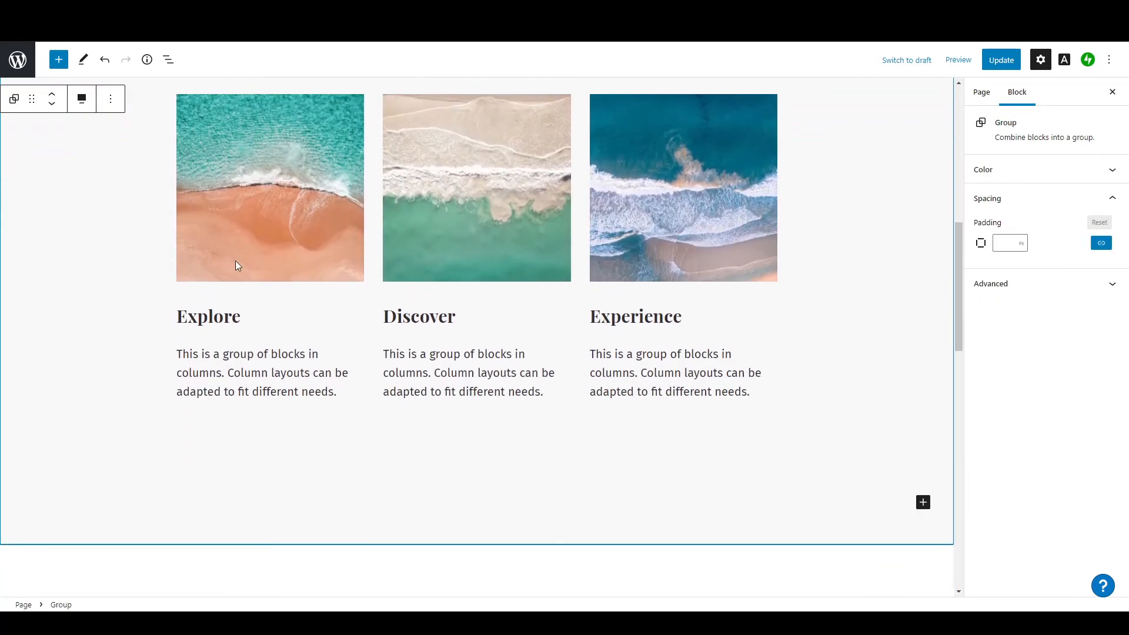
{"action": "left_click", "coordinate": [414, 223]}
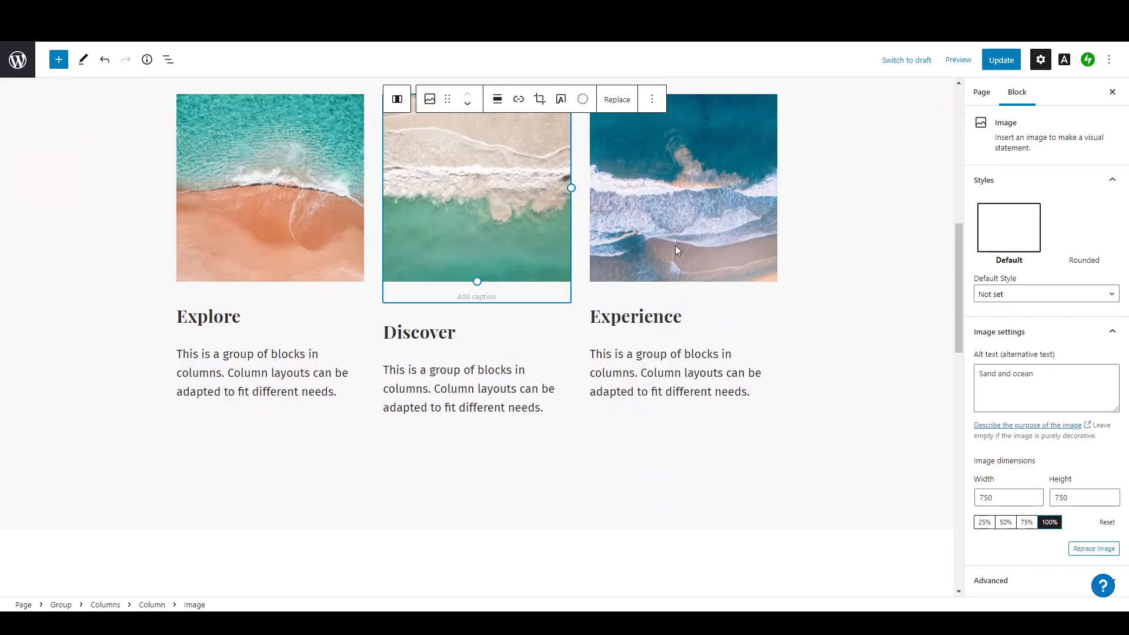
{"action": "left_click", "coordinate": [468, 104]}
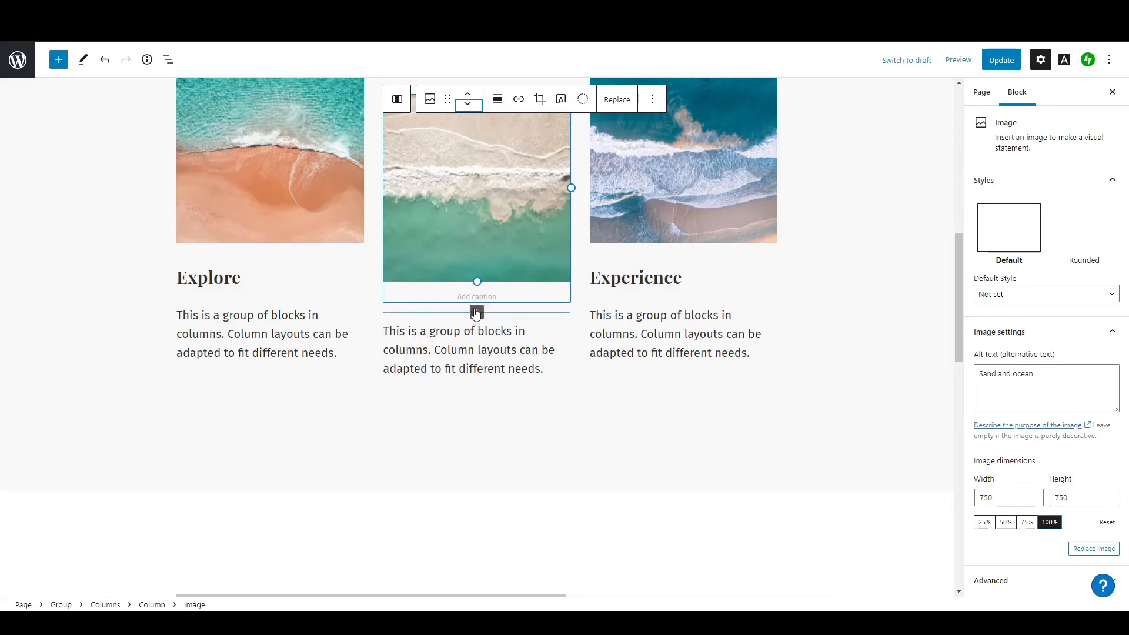
Try to resize the image in the middle column
{"action": "left_click", "coordinate": [462, 280]}
{"action": "left_click_drag", "start_coordinate": [474, 304], "coordinate": [472, 307]}
{"action": "left_click", "coordinate": [434, 230]}
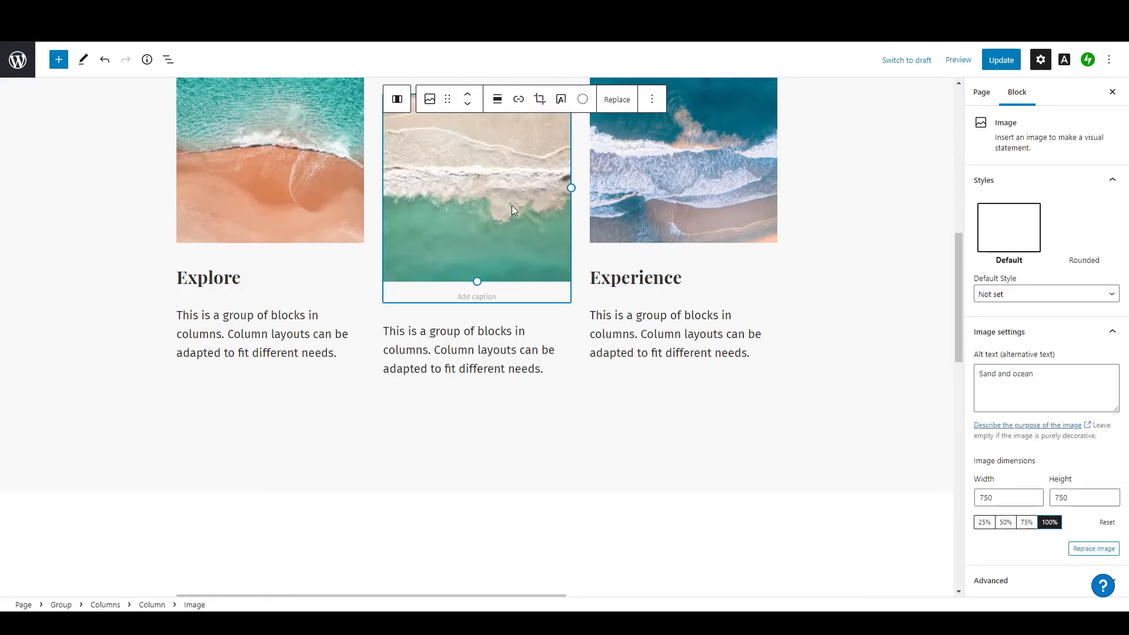
{"action": "left_click_drag", "start_coordinate": [584, 197], "coordinate": [518, 265]}
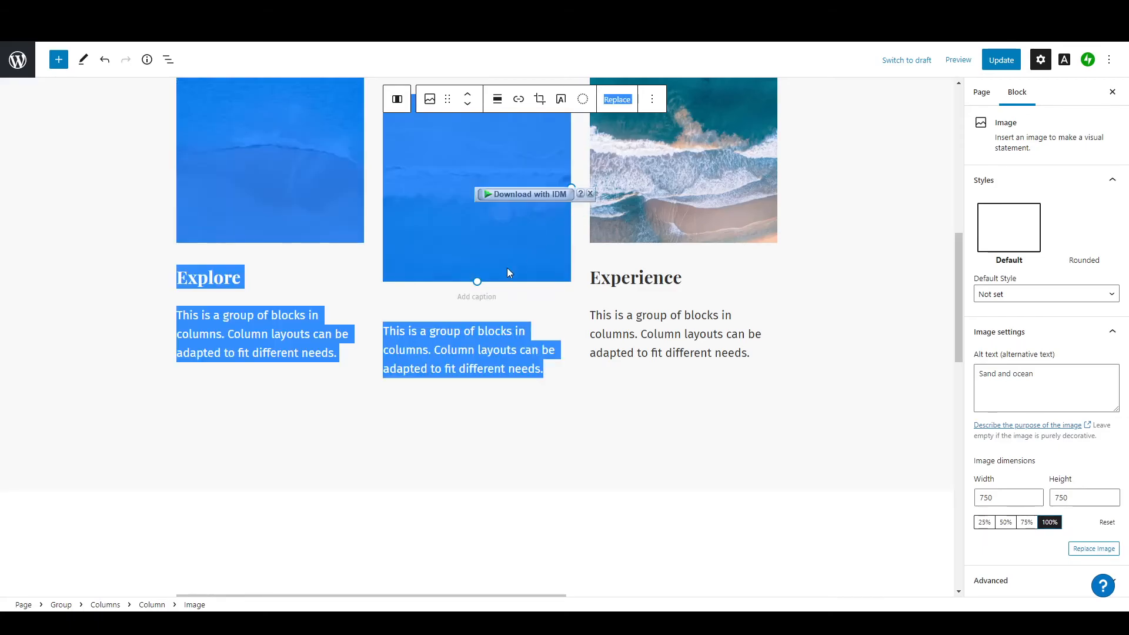
Increase the height of the spacer below the three columns to 167 pixels
{"action": "left_click", "coordinate": [335, 407]}
{"action": "scroll", "coordinate": [476, 320], "scroll_direction": "up", "scroll_amount": 3}
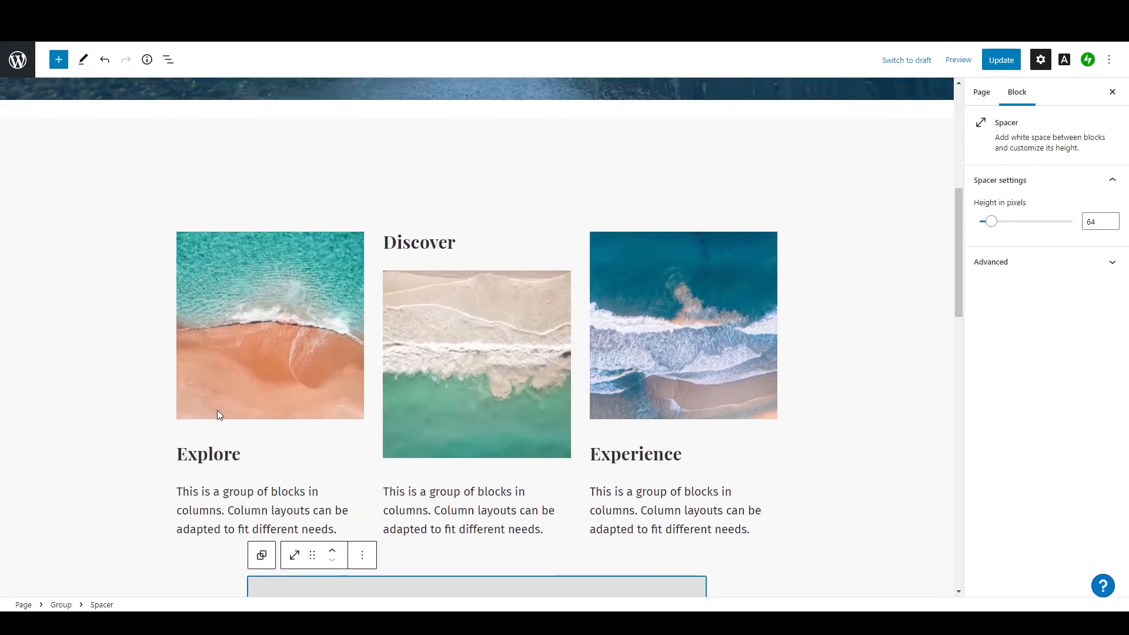
{"action": "scroll", "coordinate": [220, 411], "scroll_direction": "down", "scroll_amount": 5}
{"action": "left_click_drag", "start_coordinate": [477, 319], "coordinate": [472, 380]}
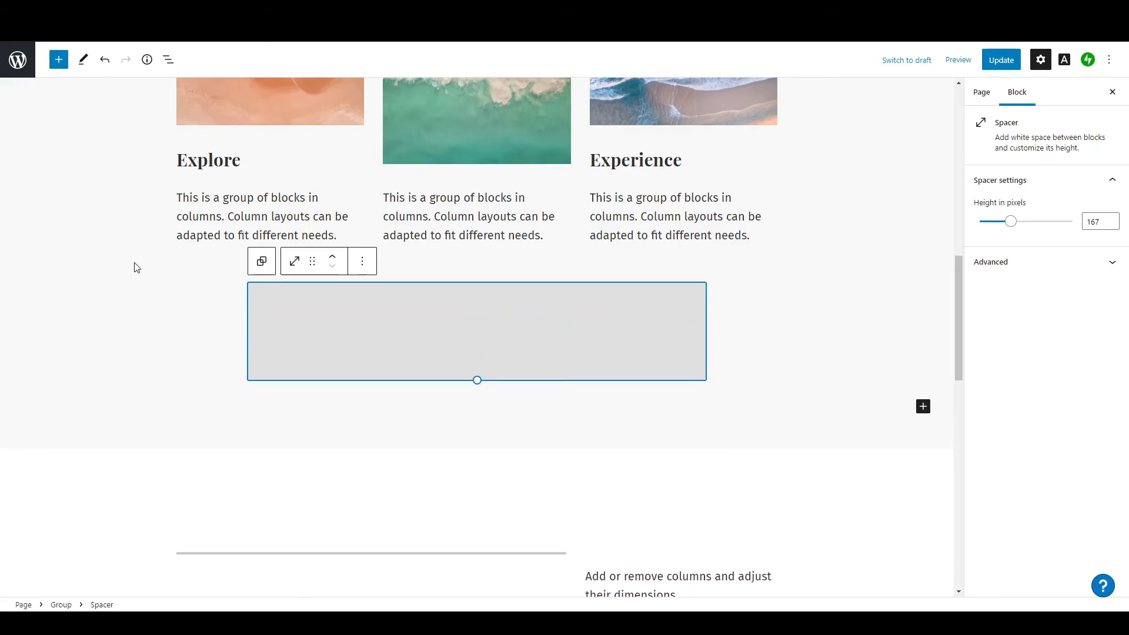
Insert a Gallery block directly below the spacer
{"action": "left_click", "coordinate": [58, 58]}
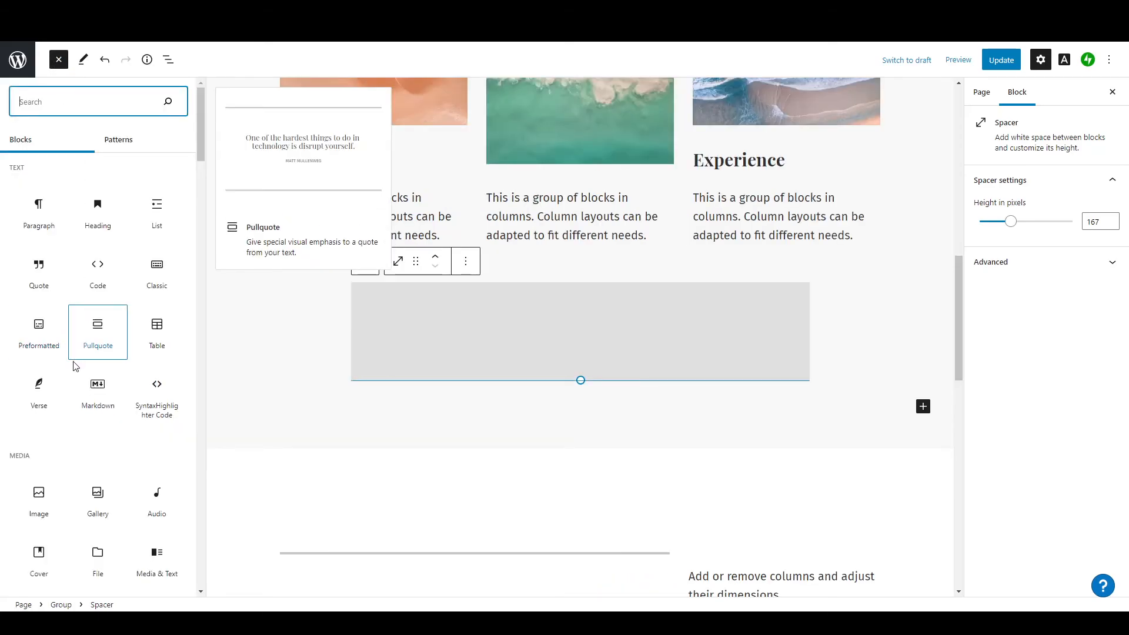
{"action": "scroll", "coordinate": [91, 409], "scroll_direction": "down", "scroll_amount": 2}
{"action": "left_click", "coordinate": [104, 398]}
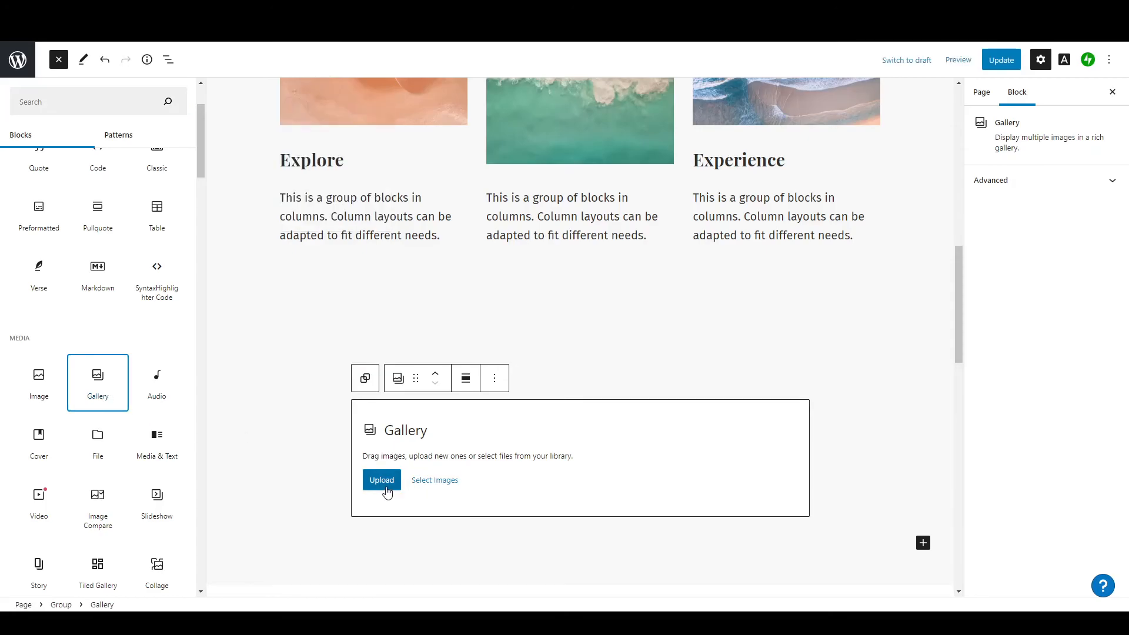
Fill the gallery with five Media Library images: dark dish, How to WIFI logo, bar interior, pasta chef and dining room
{"action": "left_click", "coordinate": [444, 481]}
{"action": "left_click", "coordinate": [345, 487]}
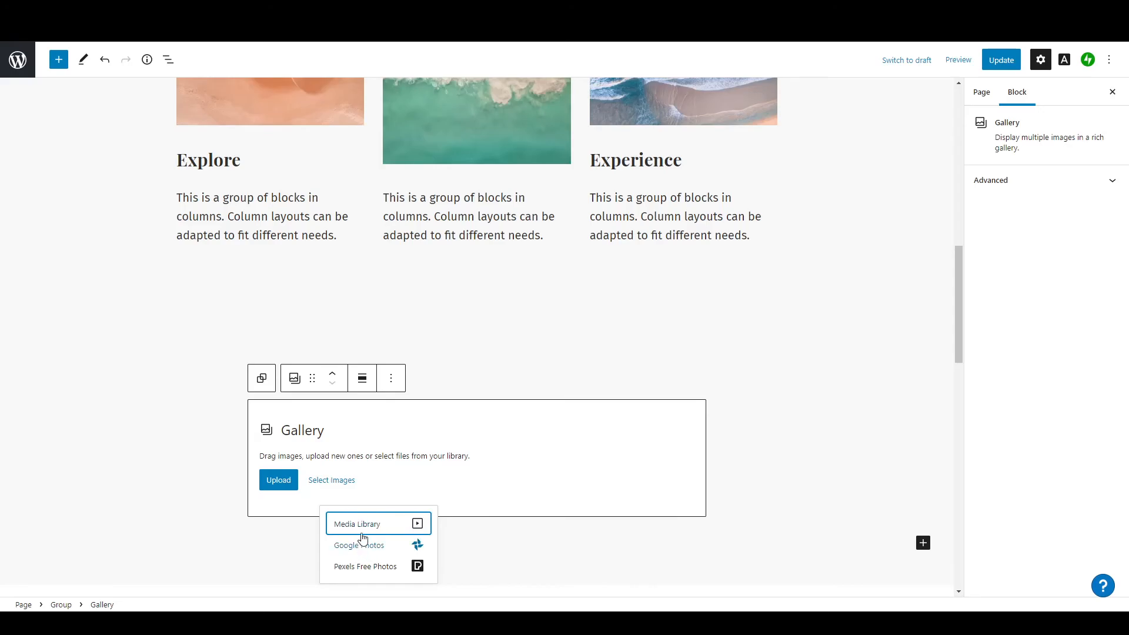
{"action": "left_click", "coordinate": [360, 525]}
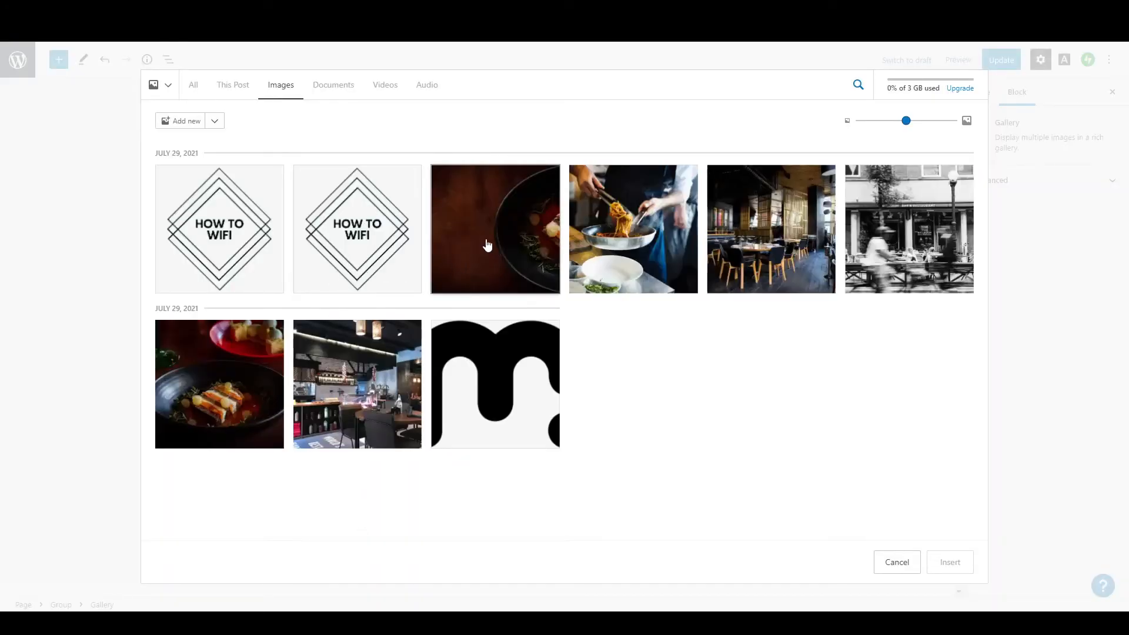
{"action": "left_click", "coordinate": [488, 245]}
{"action": "left_click", "coordinate": [372, 263]}
{"action": "left_click", "coordinate": [301, 416]}
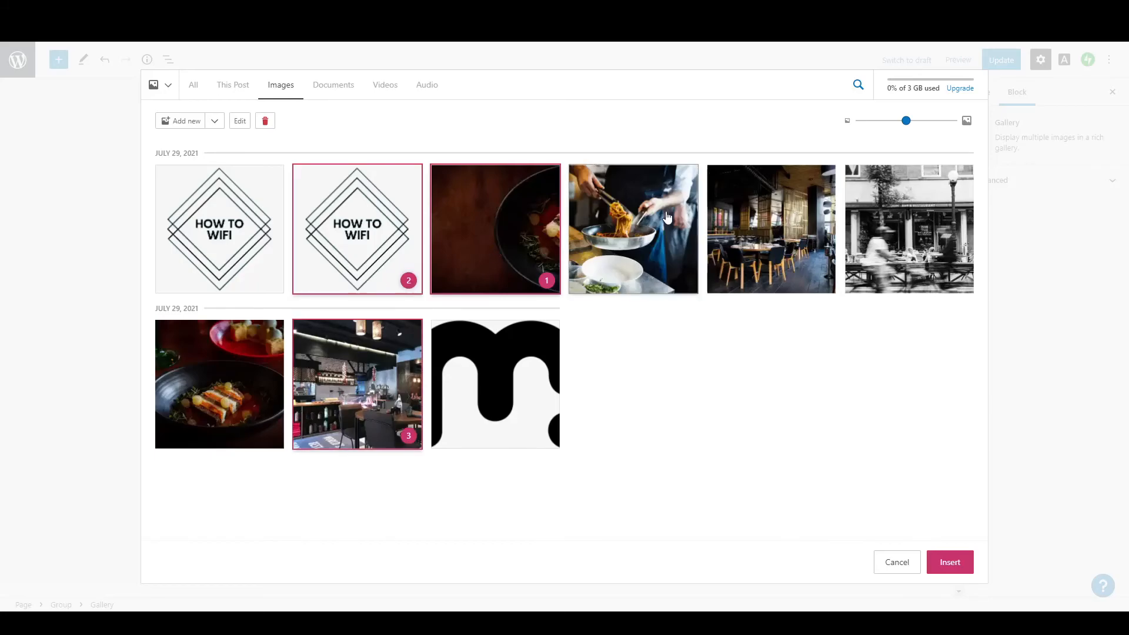
{"action": "left_click", "coordinate": [948, 562]}
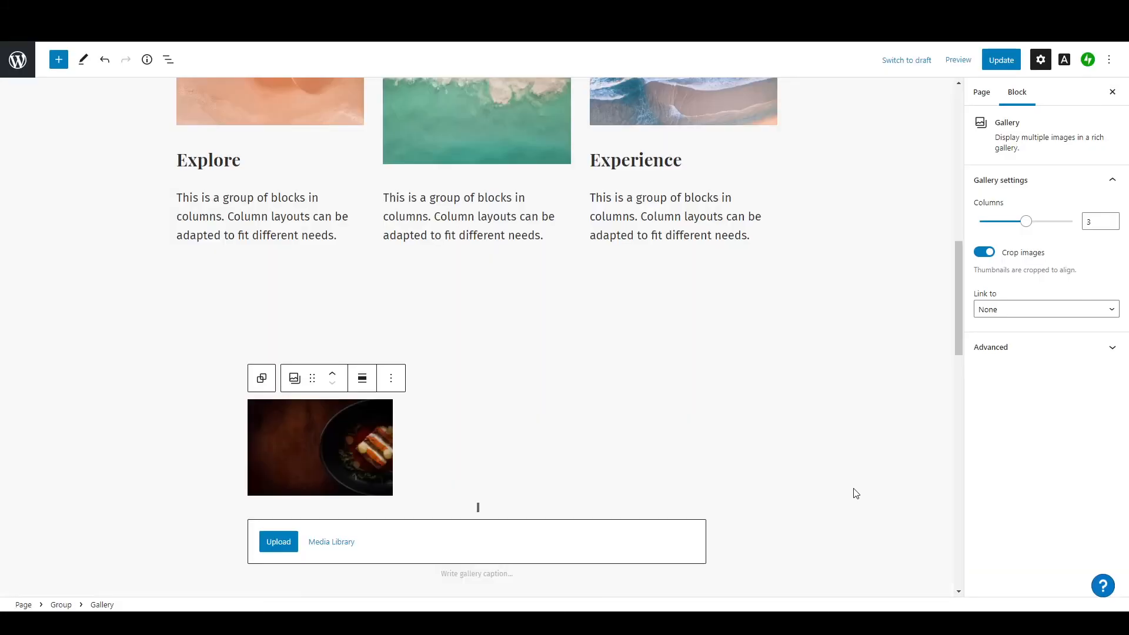
Set the gallery's column count to 5 so its images sit in one row
{"action": "scroll", "coordinate": [311, 407], "scroll_direction": "down", "scroll_amount": 5}
{"action": "scroll", "coordinate": [196, 378], "scroll_direction": "up", "scroll_amount": 8}
{"action": "scroll", "coordinate": [196, 379], "scroll_direction": "down", "scroll_amount": 3}
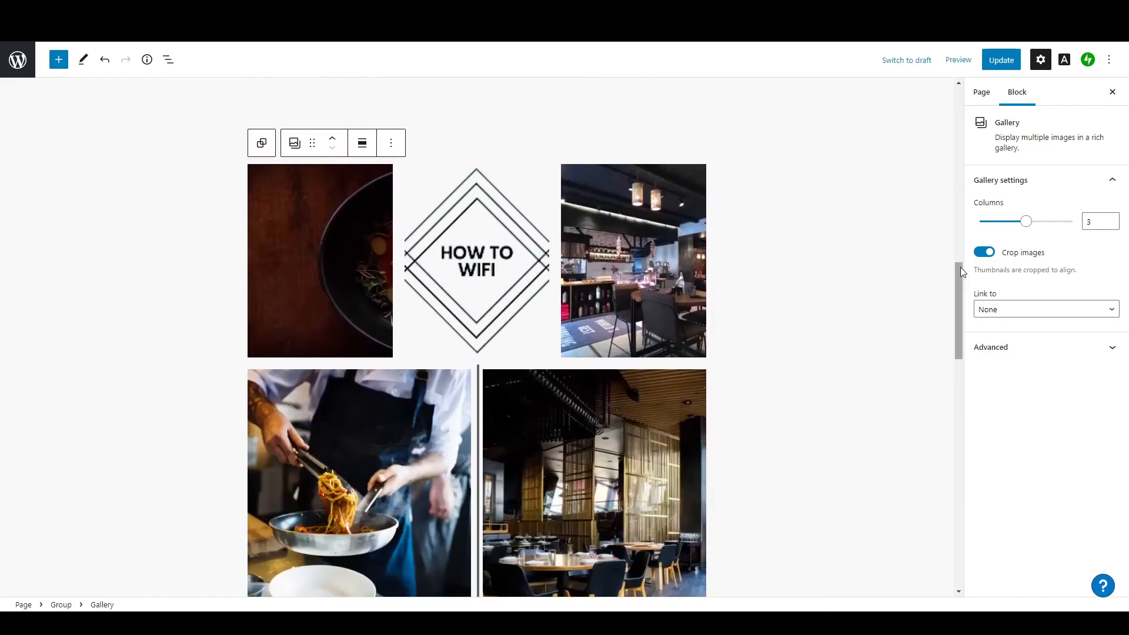
{"action": "left_click_drag", "start_coordinate": [1029, 223], "coordinate": [1073, 222]}
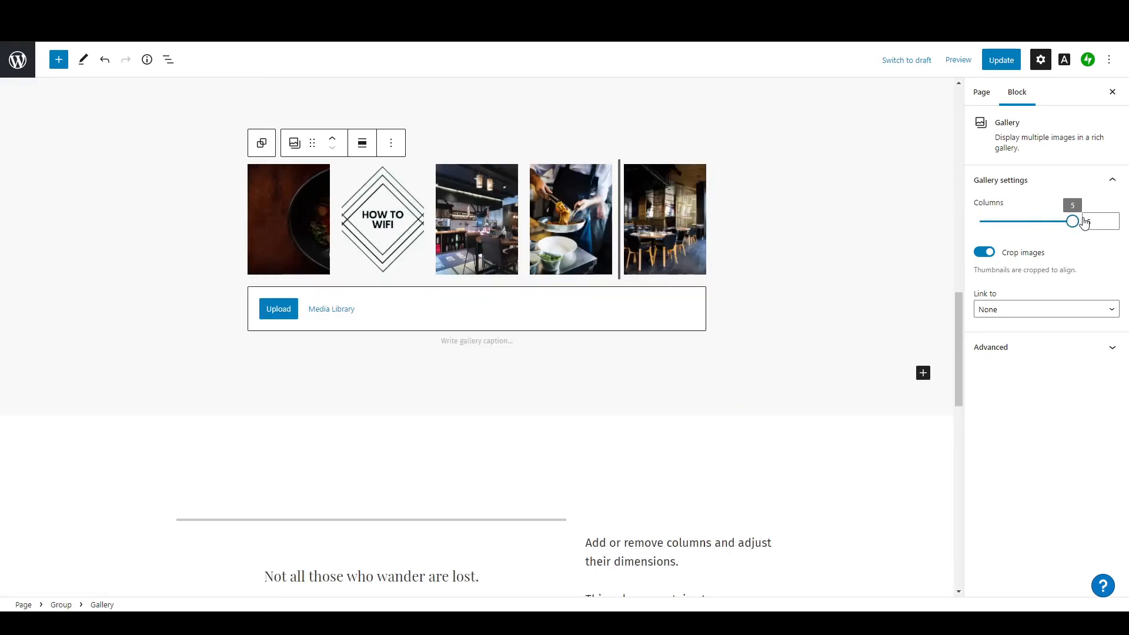
Save the Home page changes and open the updated page on the site itself
{"action": "left_click", "coordinate": [168, 314]}
{"action": "scroll", "coordinate": [167, 313], "scroll_direction": "up", "scroll_amount": 10}
{"action": "scroll", "coordinate": [167, 313], "scroll_direction": "down", "scroll_amount": 8}
{"action": "scroll", "coordinate": [168, 315], "scroll_direction": "down", "scroll_amount": 8}
{"action": "scroll", "coordinate": [168, 315], "scroll_direction": "up", "scroll_amount": 20}
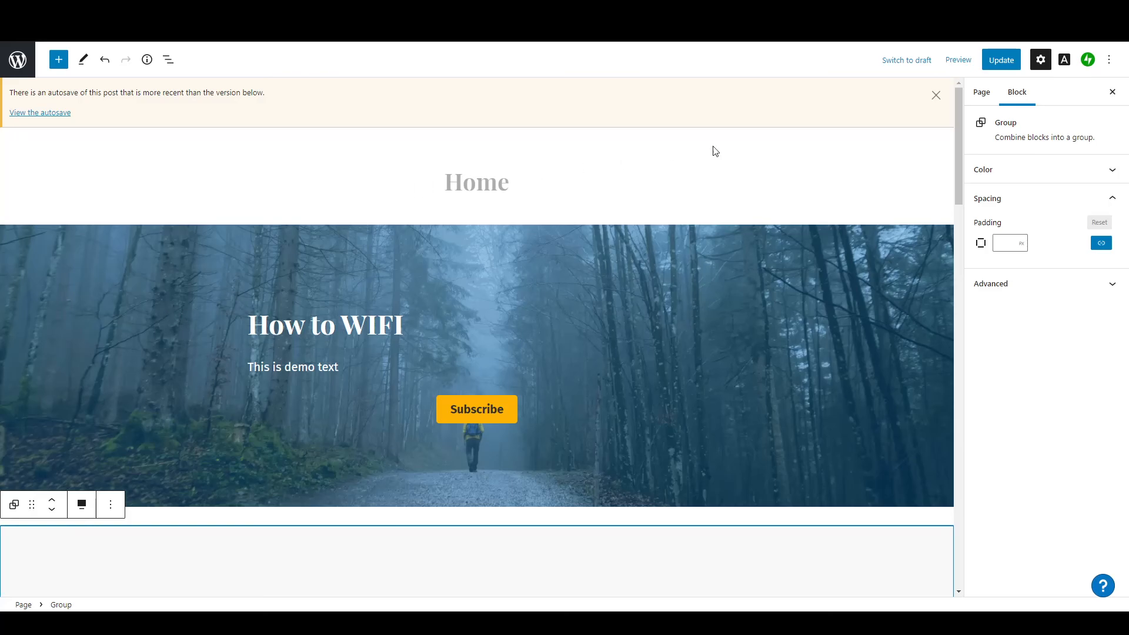
{"action": "left_click", "coordinate": [995, 62]}
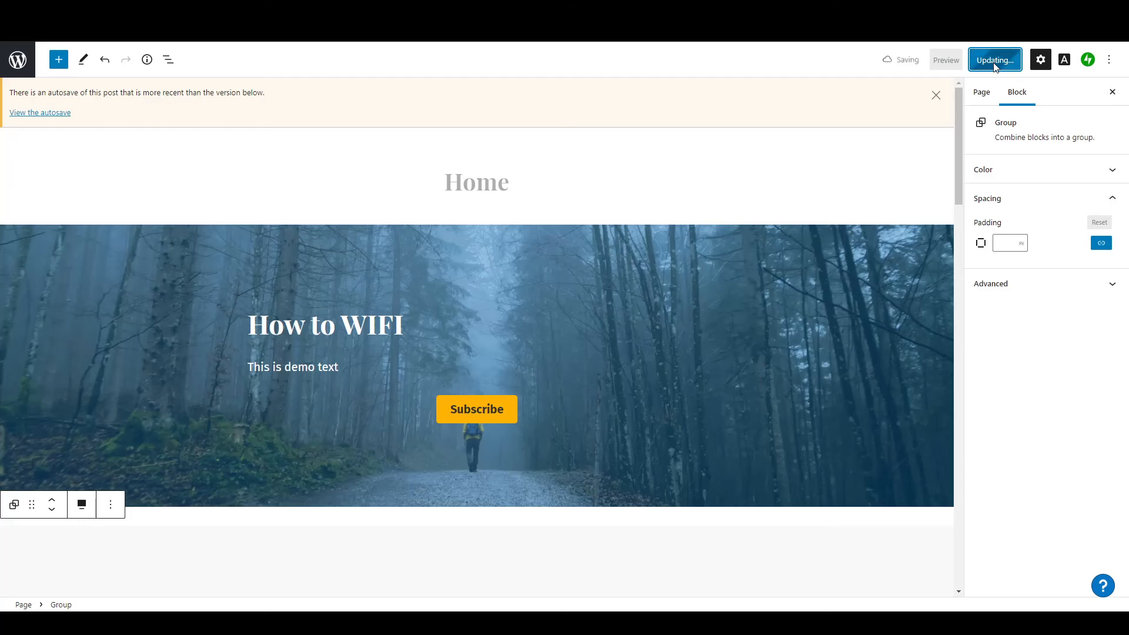
{"action": "left_click", "coordinate": [958, 62]}
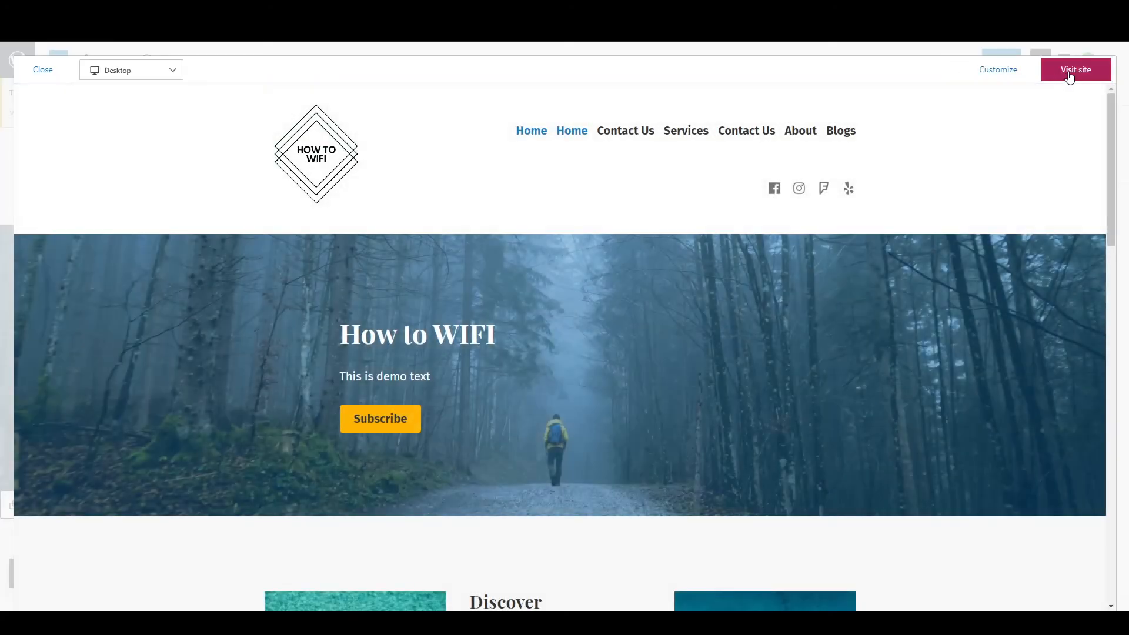
{"action": "left_click", "coordinate": [1068, 72]}
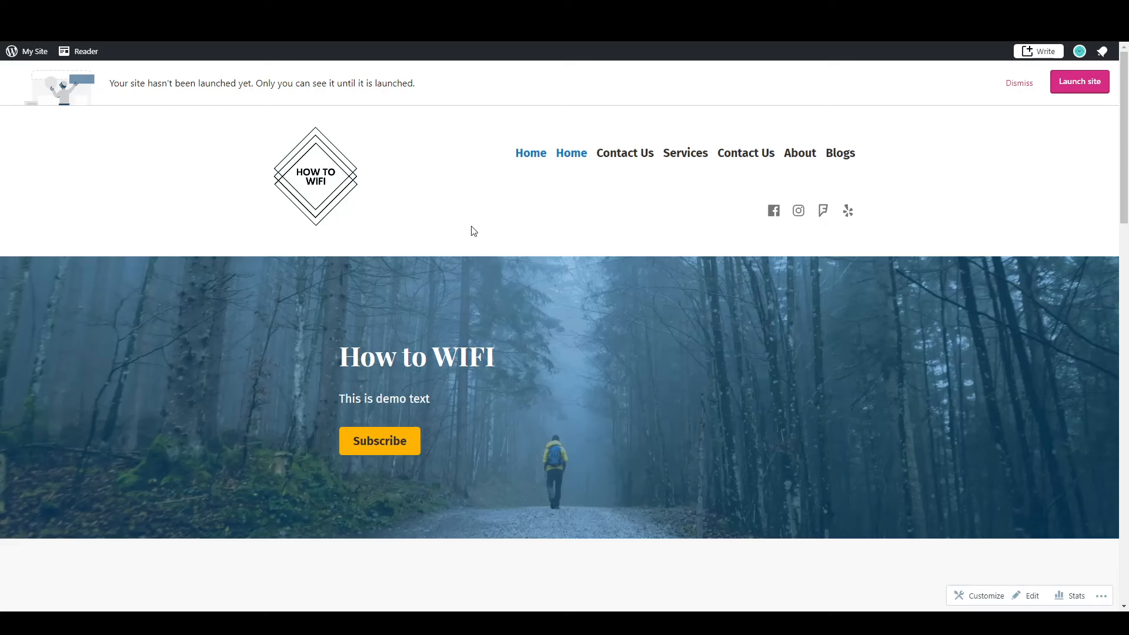
Launch the site, keeping its free WordPress.com address and starting with a free site instead of a paid plan
{"action": "left_click", "coordinate": [1084, 88]}
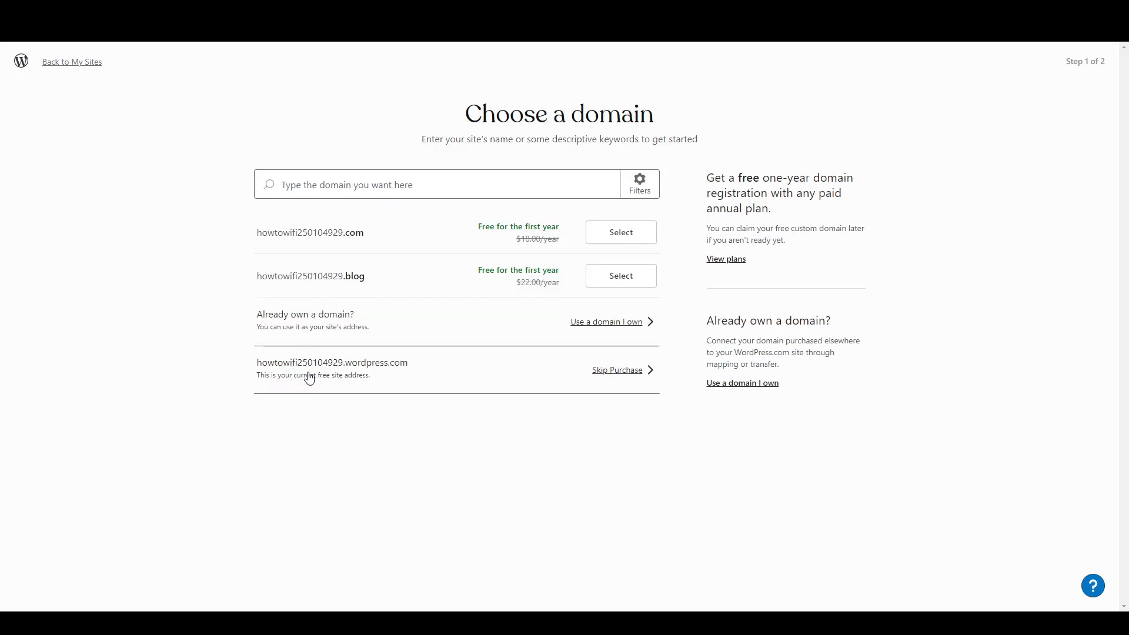
{"action": "left_click", "coordinate": [615, 371]}
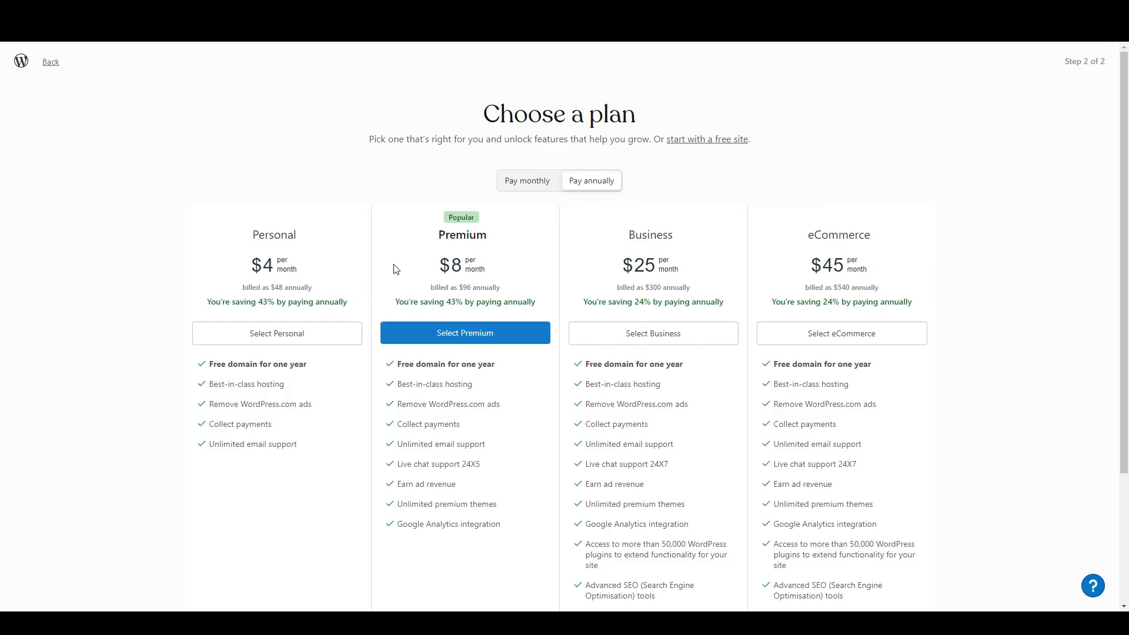
{"action": "left_click", "coordinate": [708, 141]}
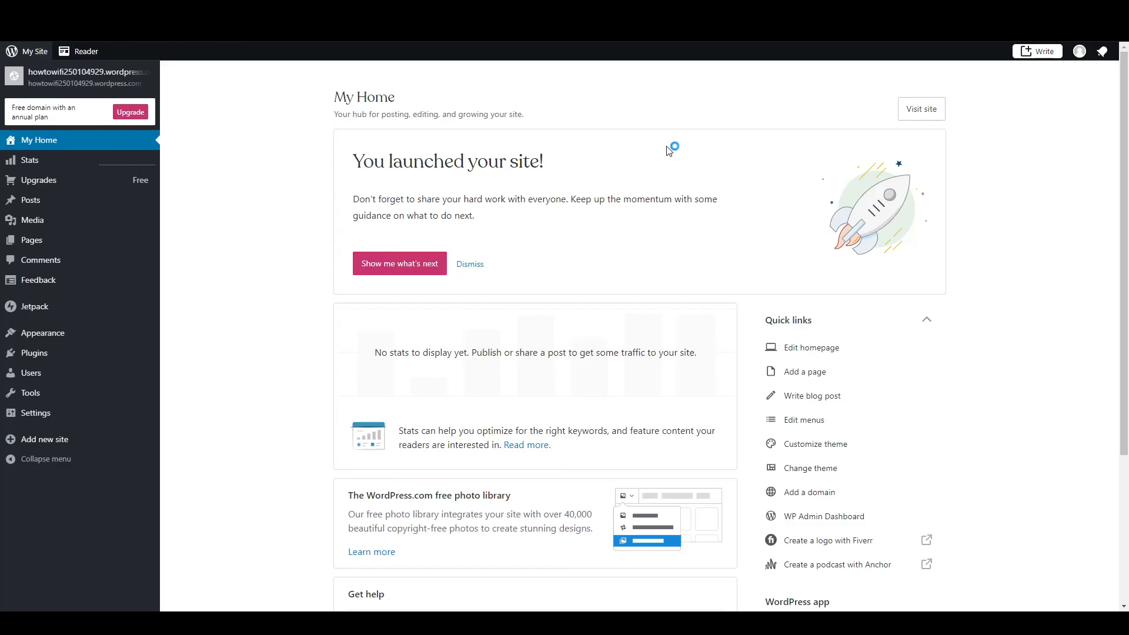
Visit the launched site and look over its homepage
{"action": "left_click", "coordinate": [918, 115]}
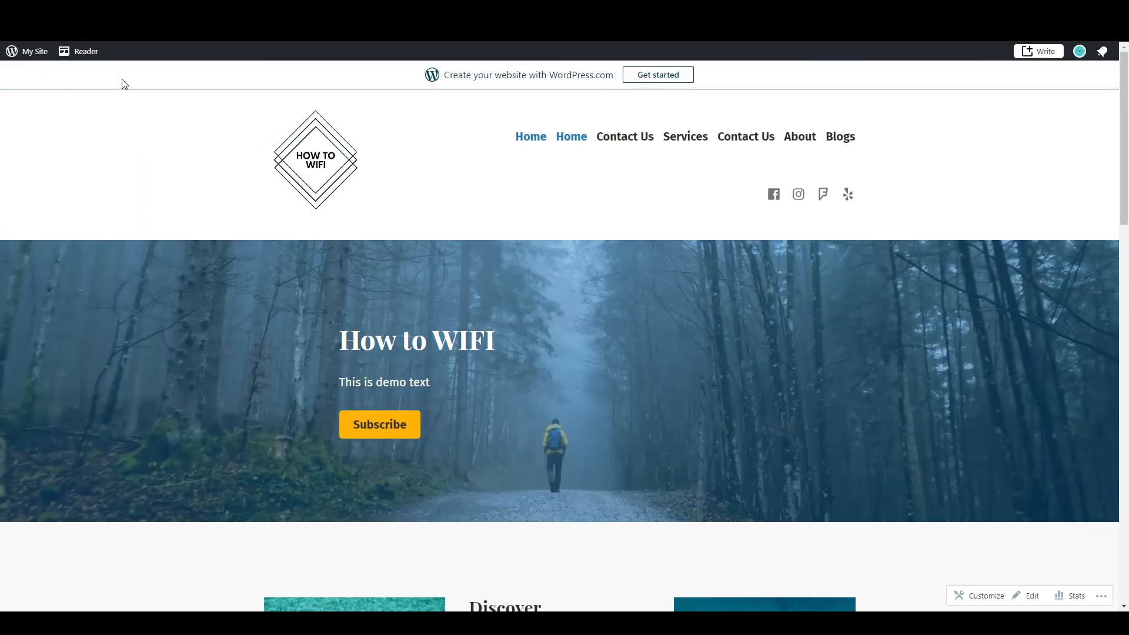
{"action": "scroll", "coordinate": [201, 209], "scroll_direction": "down", "scroll_amount": 7}
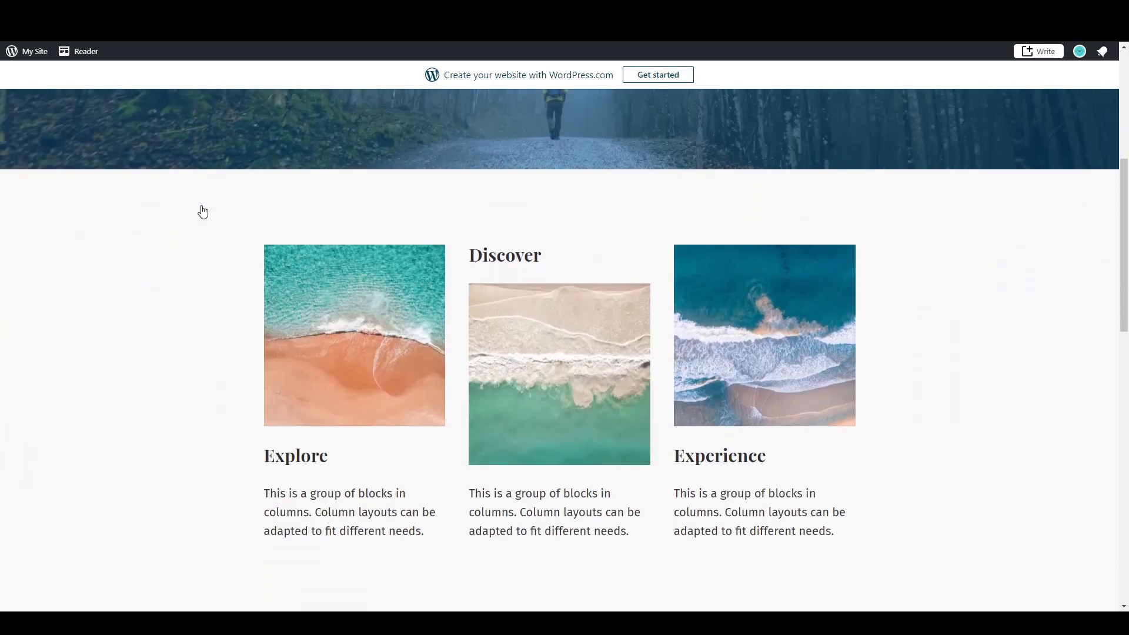
{"action": "scroll", "coordinate": [203, 211], "scroll_direction": "up", "scroll_amount": 7}
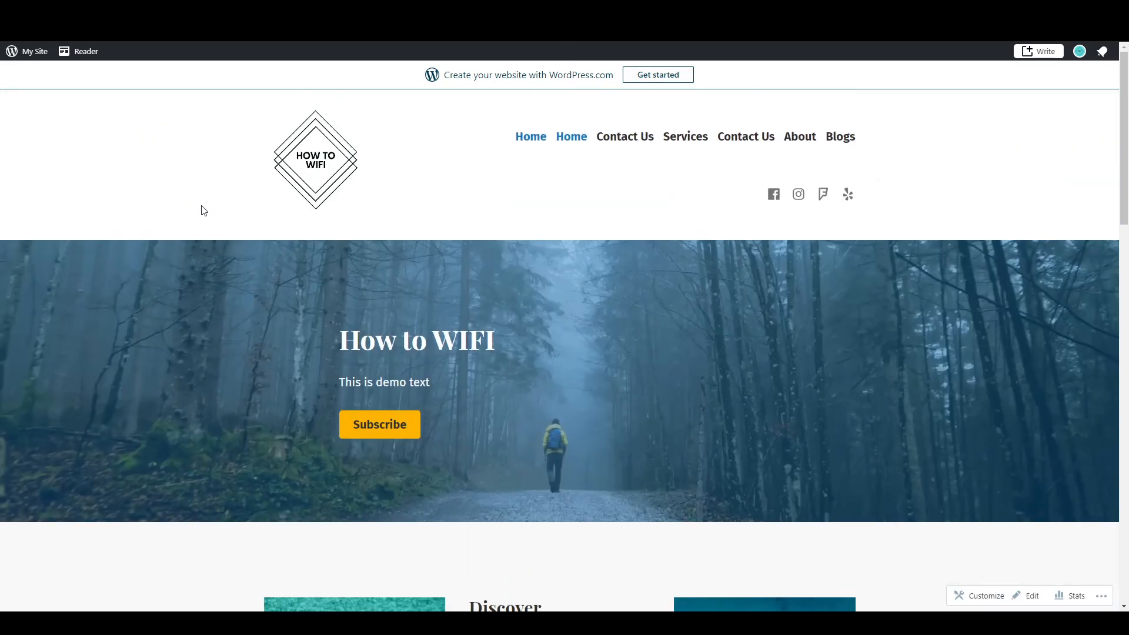